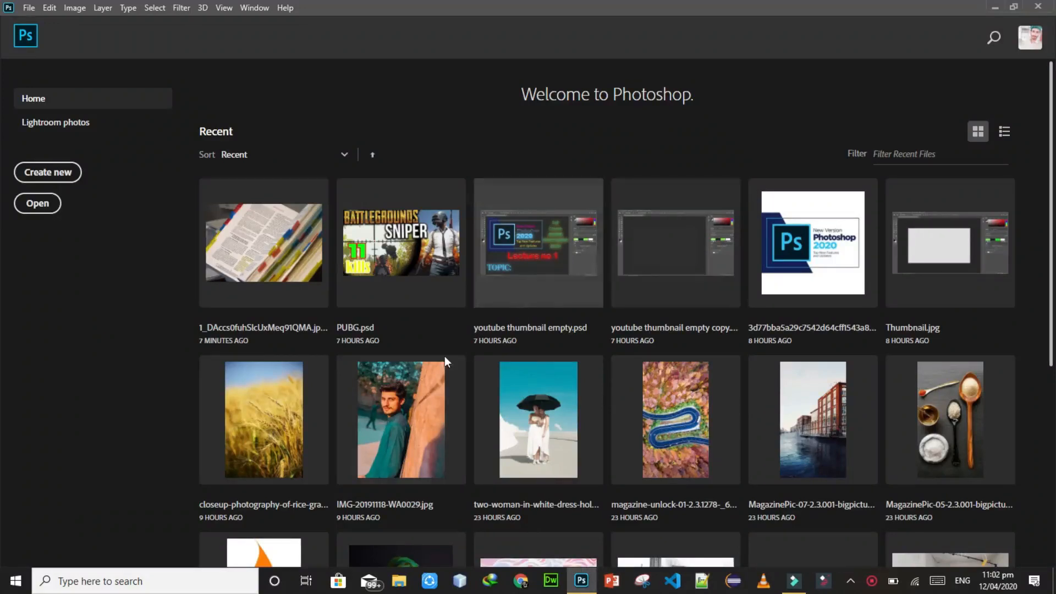
{"action": "key", "text": "ctrl"}
{"action": "left_click", "coordinate": [413, 402], "text": "ctrl"}
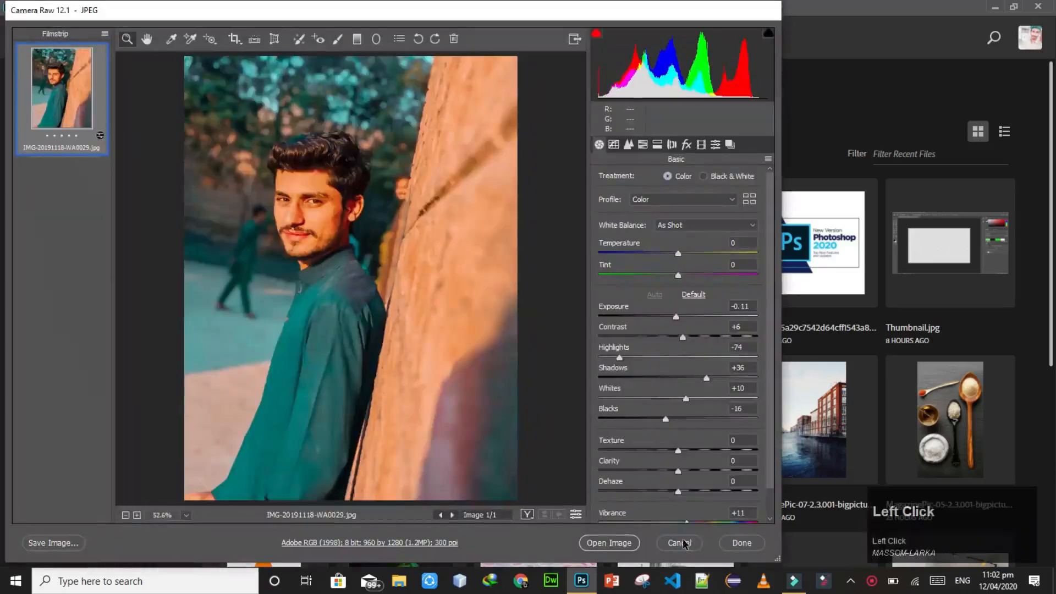
{"action": "left_click", "coordinate": [678, 542]}
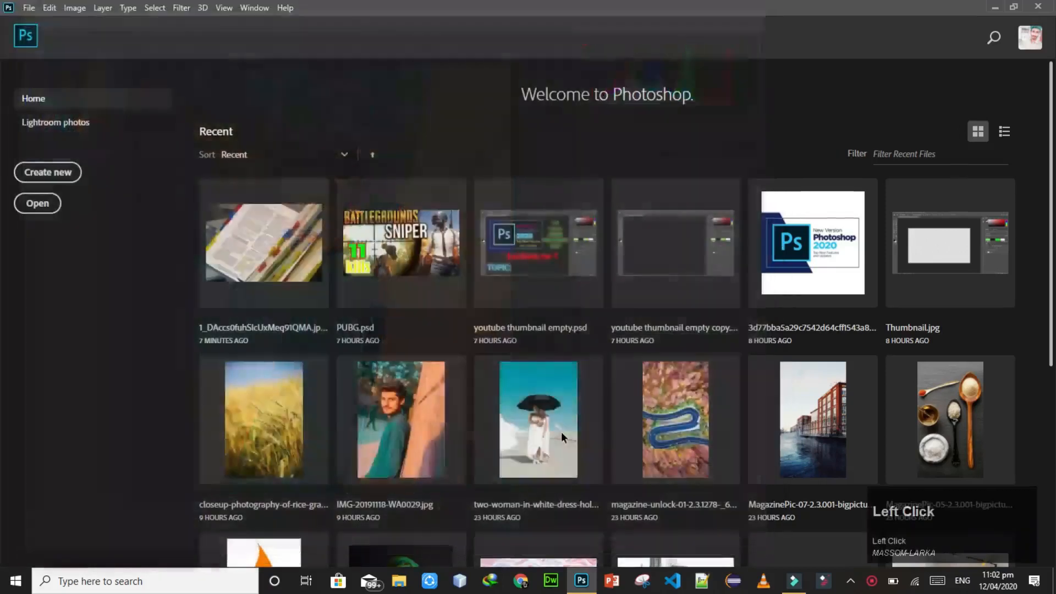
Step: Open the recent photo IMG-20191118-WA0029.jpg with its existing Camera Raw settings and switch to the Crop tool
{"action": "left_click", "coordinate": [399, 392], "text": "ctrl"}
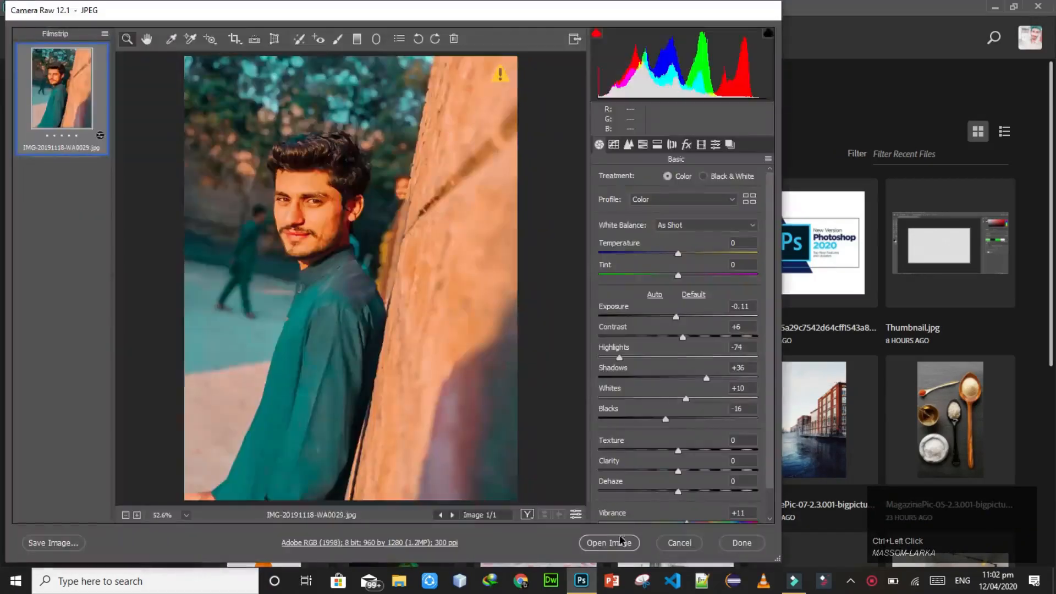
{"action": "left_click", "coordinate": [610, 543]}
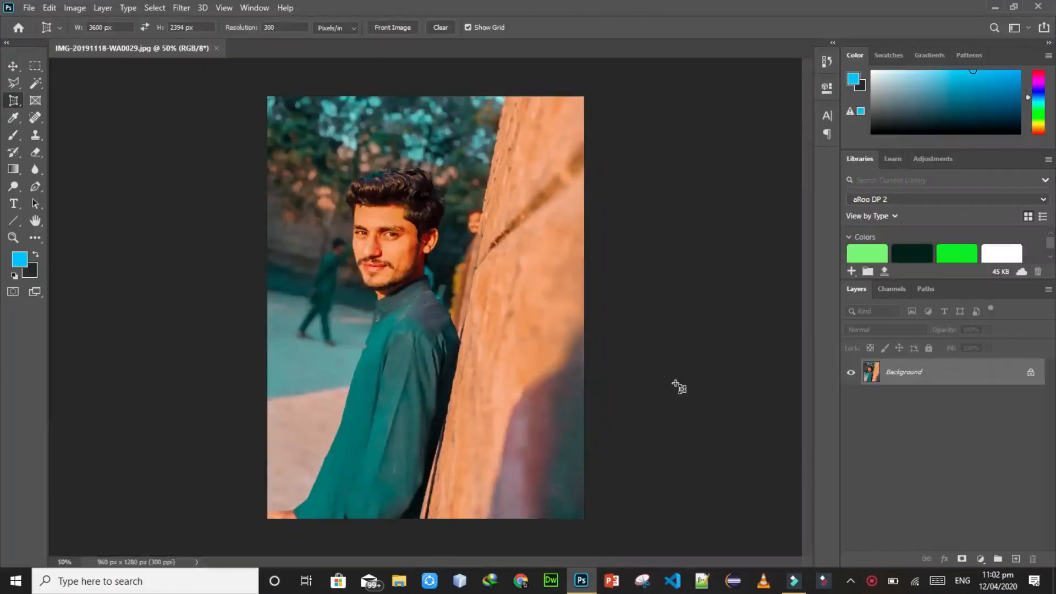
{"action": "key", "text": "ctrl+0"}
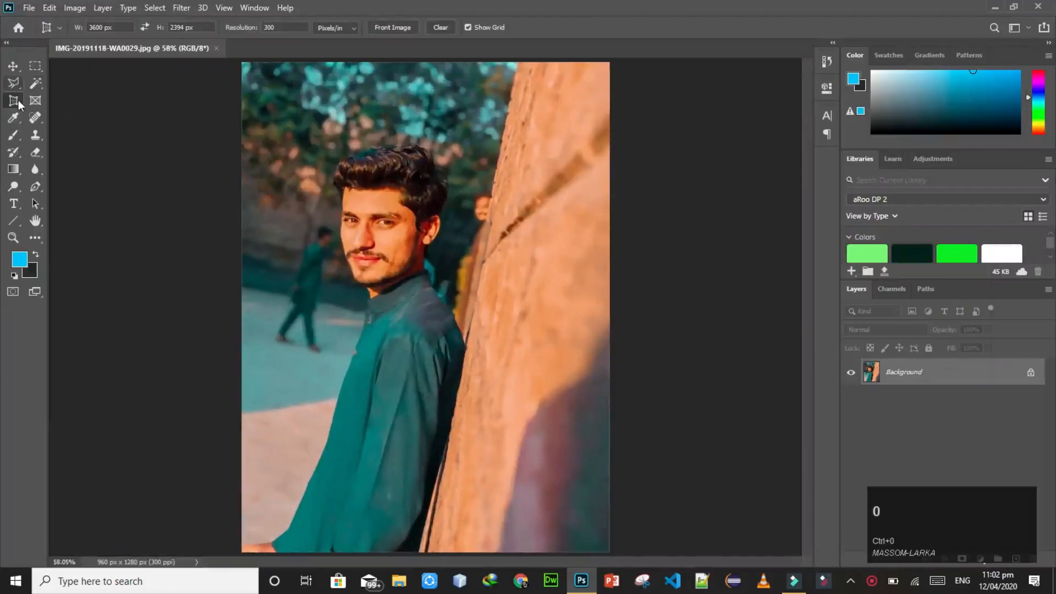
{"action": "right_click", "coordinate": [20, 99]}
{"action": "left_click", "coordinate": [52, 98]}
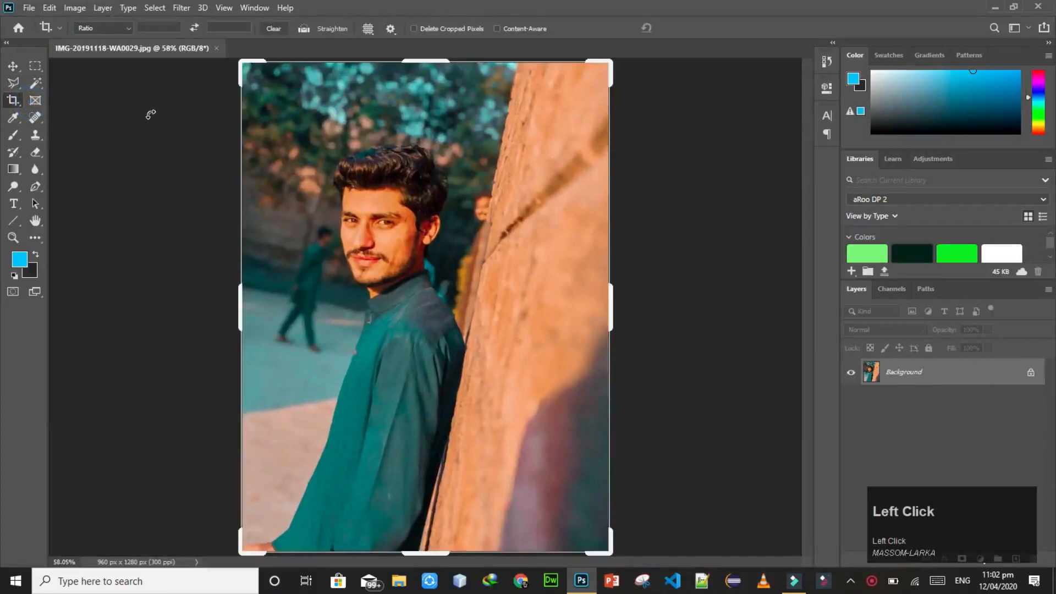
{"action": "left_click", "coordinate": [14, 66]}
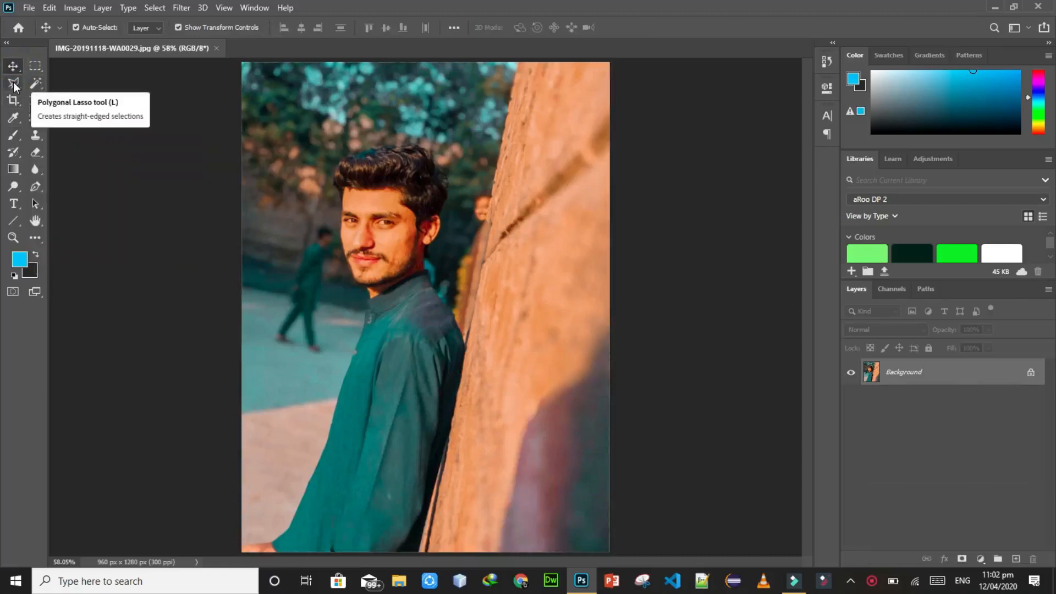
{"action": "left_click", "coordinate": [14, 82]}
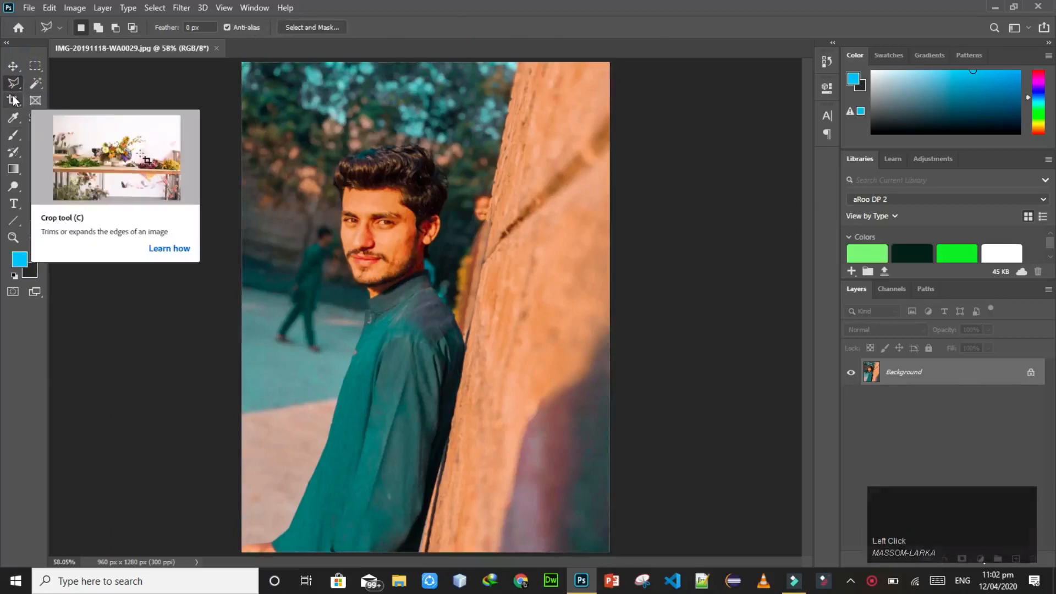
{"action": "left_click", "coordinate": [14, 100]}
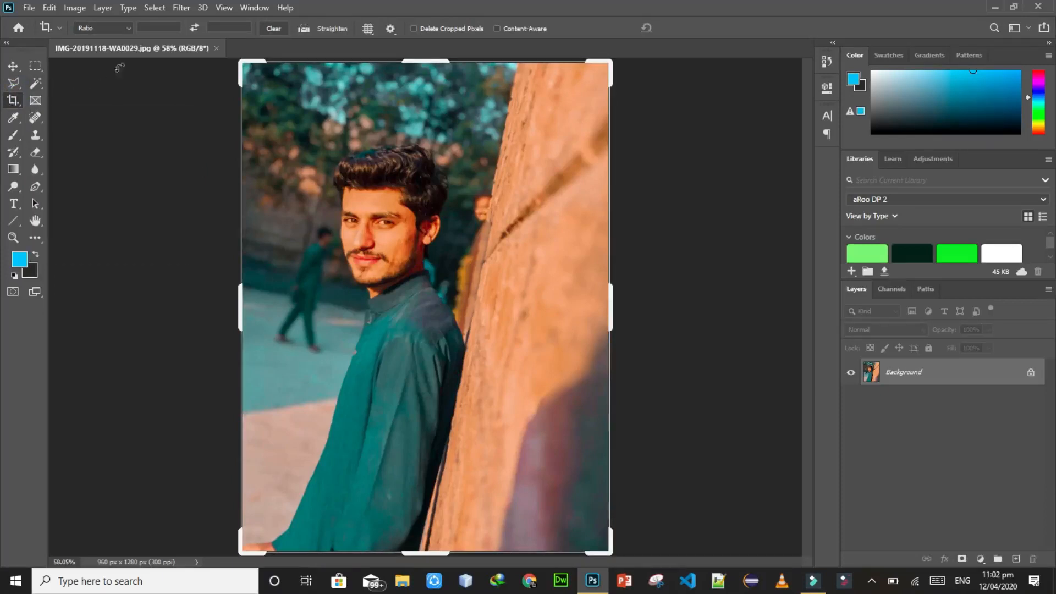
{"action": "left_click", "coordinate": [8, 69]}
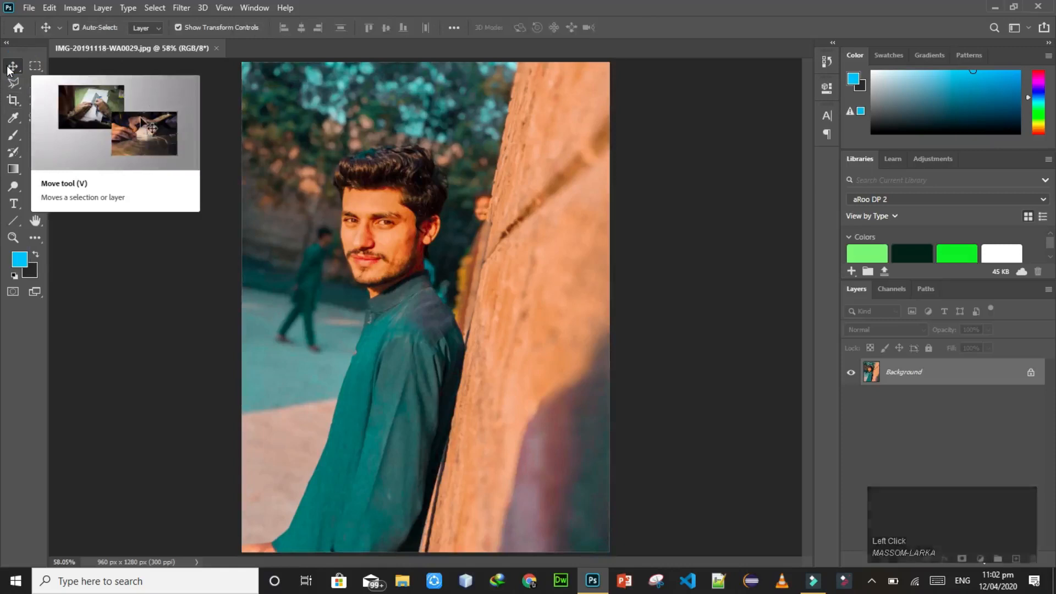
Step: Crop the portrait to about 602 × 1080 px around the man, trimming both sides and the top
{"action": "left_click", "coordinate": [12, 103]}
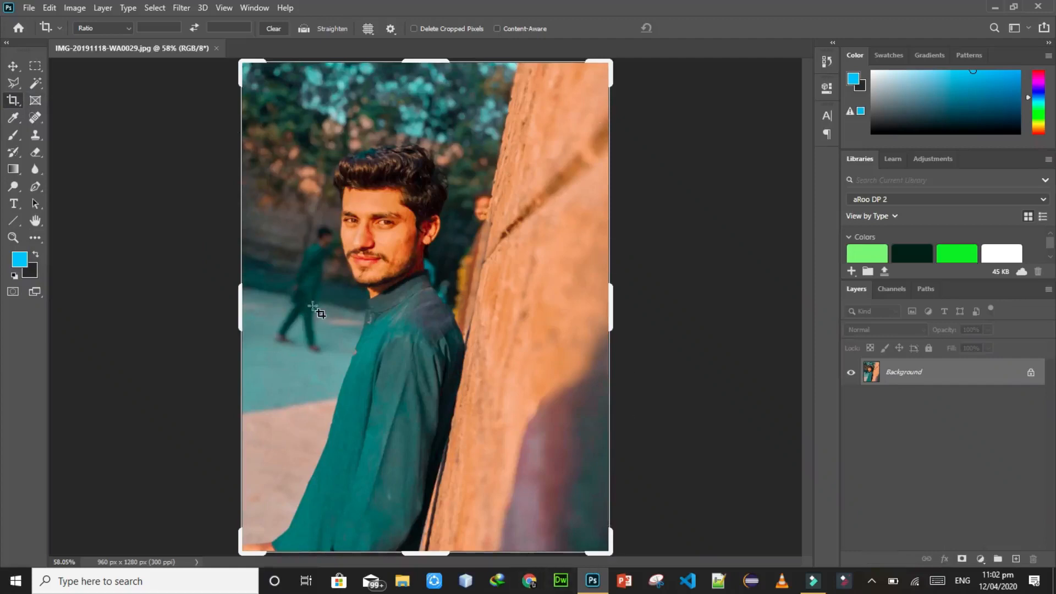
{"action": "left_click_drag", "start_coordinate": [611, 300], "coordinate": [570, 300]}
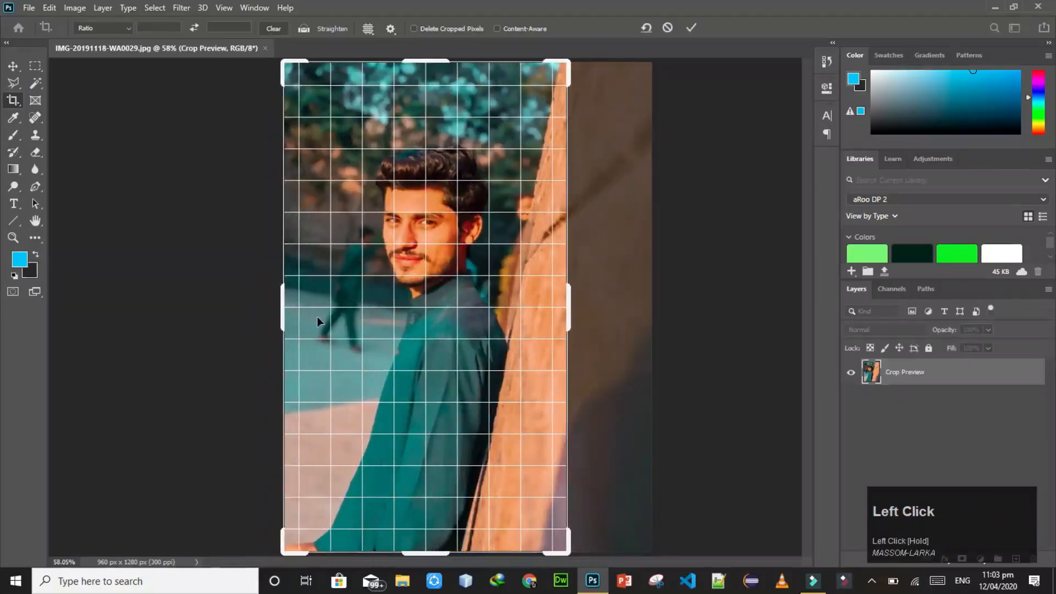
{"action": "left_click_drag", "start_coordinate": [285, 312], "coordinate": [309, 300]}
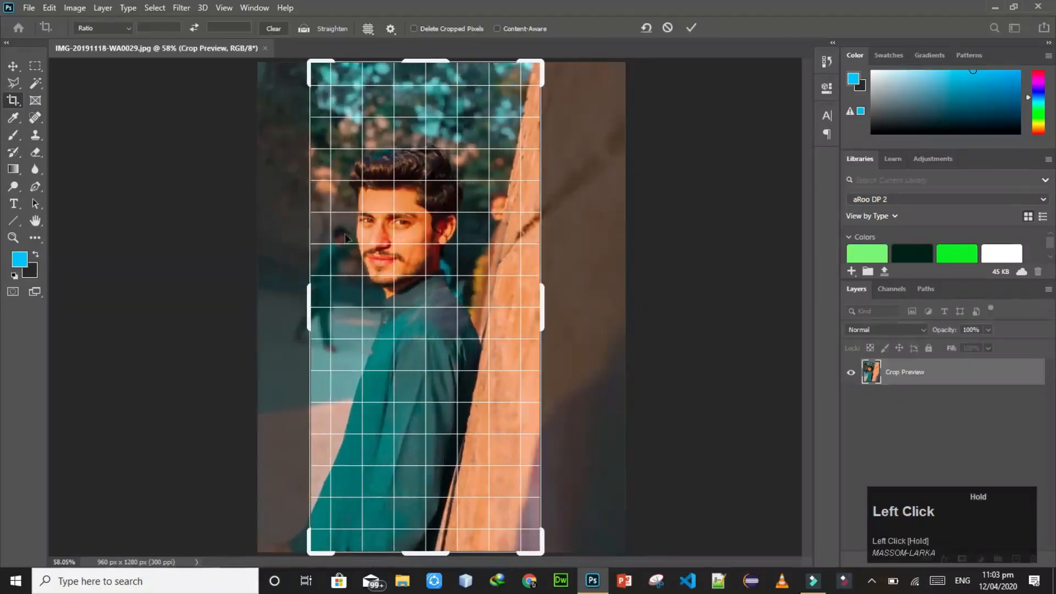
{"action": "left_click_drag", "start_coordinate": [441, 67], "coordinate": [430, 98]}
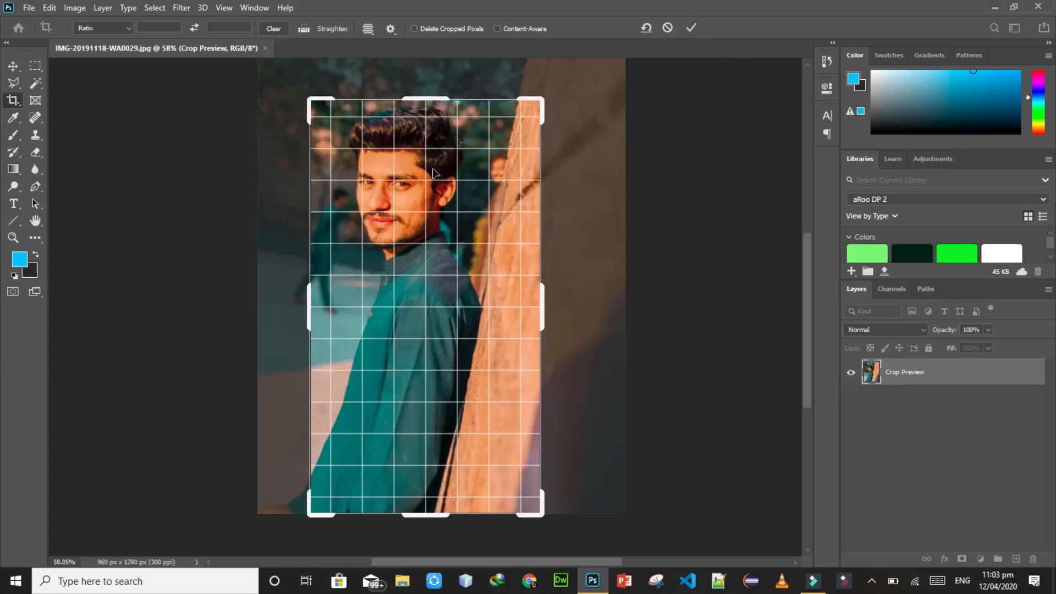
{"action": "key", "text": "Return"}
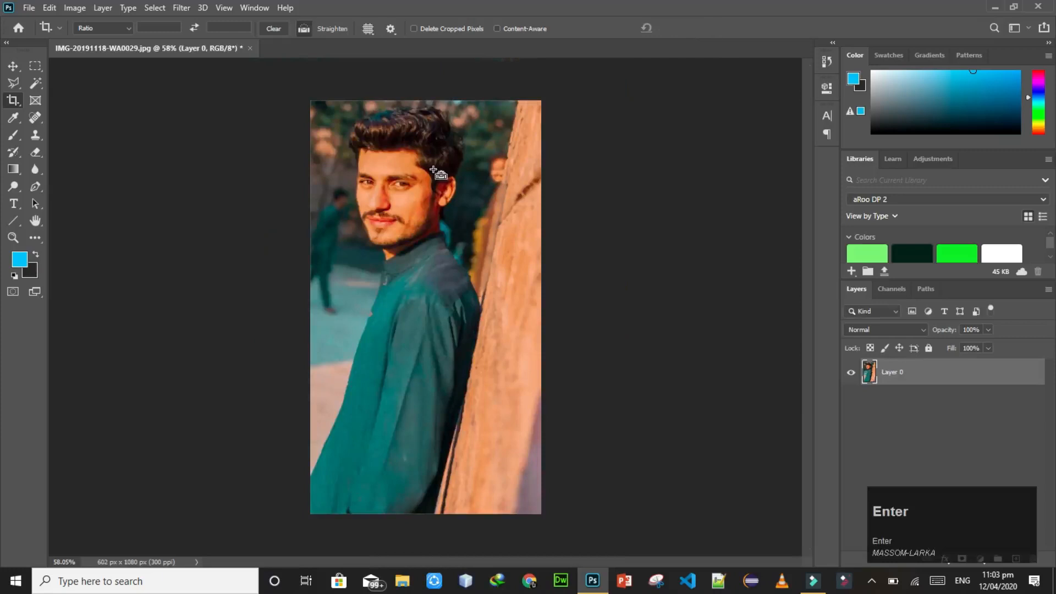
{"action": "key", "text": "ctrl+0"}
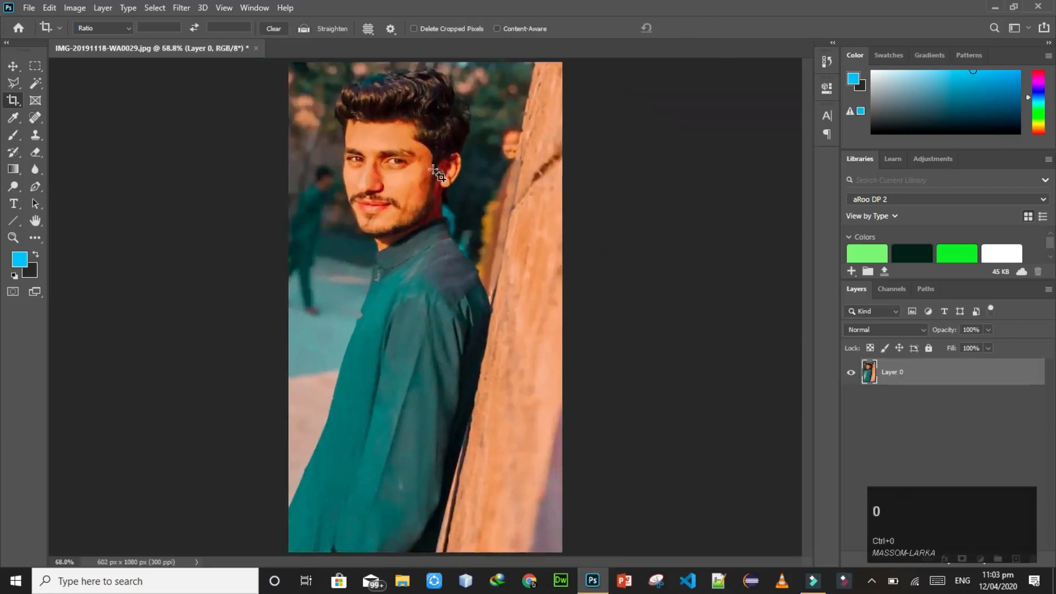
Step: Close the cropped photo without saving and reopen IMG-20191118-WA0029 from the Downloads folder with its existing Camera Raw settings
{"action": "left_click", "coordinate": [256, 48]}
{"action": "left_click", "coordinate": [518, 221]}
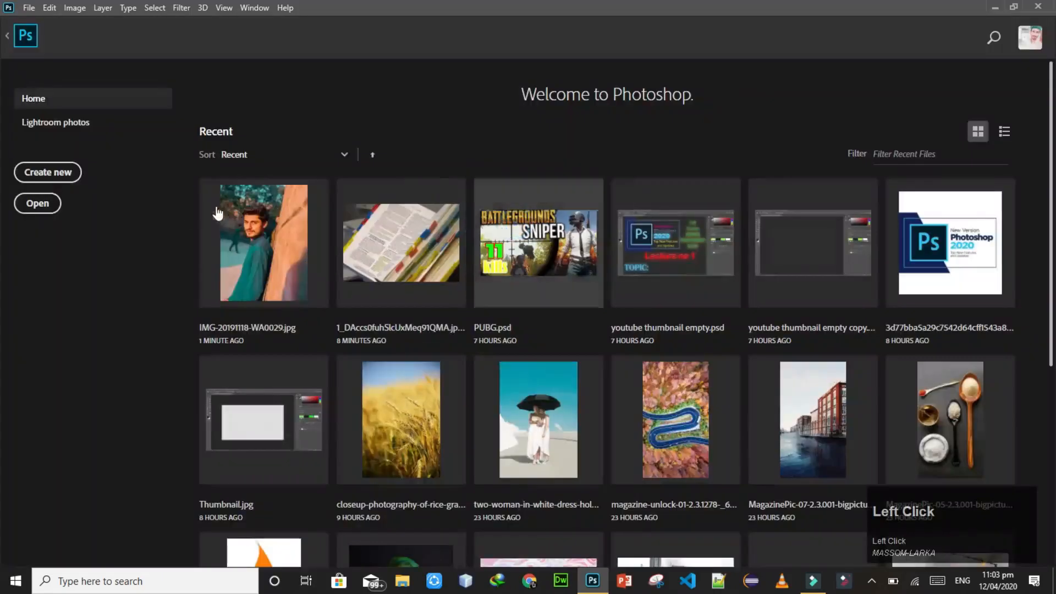
{"action": "left_click", "coordinate": [38, 203]}
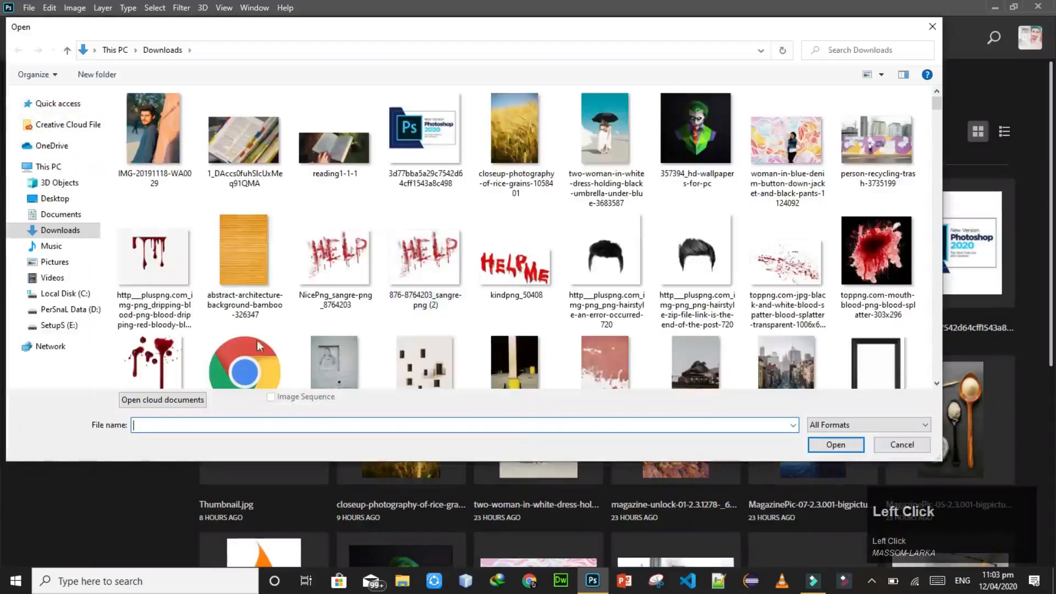
{"action": "mouse_move", "coordinate": [939, 102]}
{"action": "left_mouse_down"}
{"action": "mouse_move", "coordinate": [944, 138]}
{"action": "mouse_move", "coordinate": [939, 82]}
{"action": "left_mouse_up"}
{"action": "double_click", "coordinate": [148, 150]}
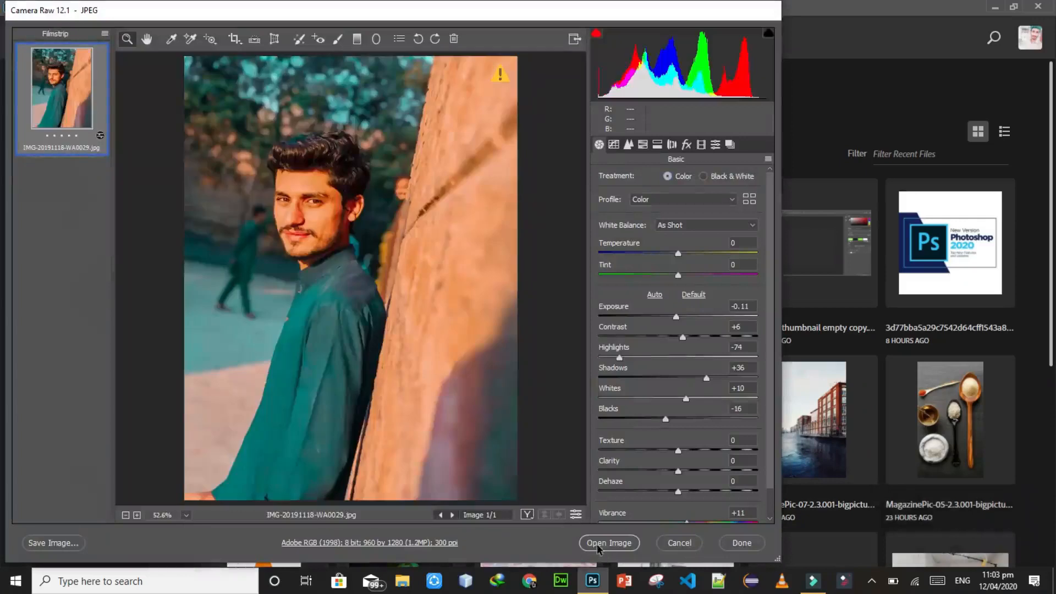
{"action": "left_click", "coordinate": [599, 543]}
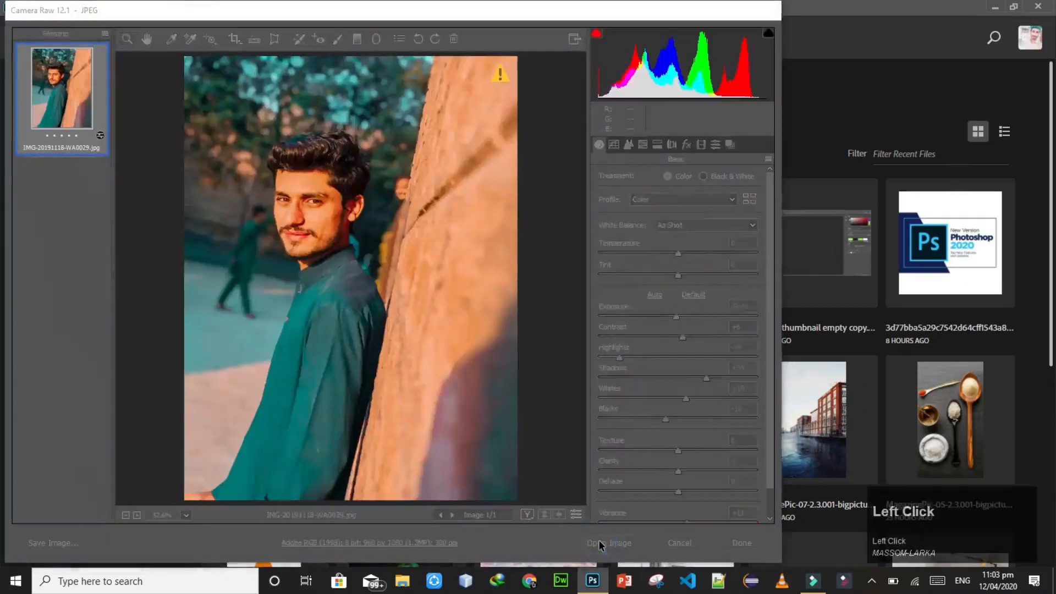
{"action": "key", "text": "ctrl+0"}
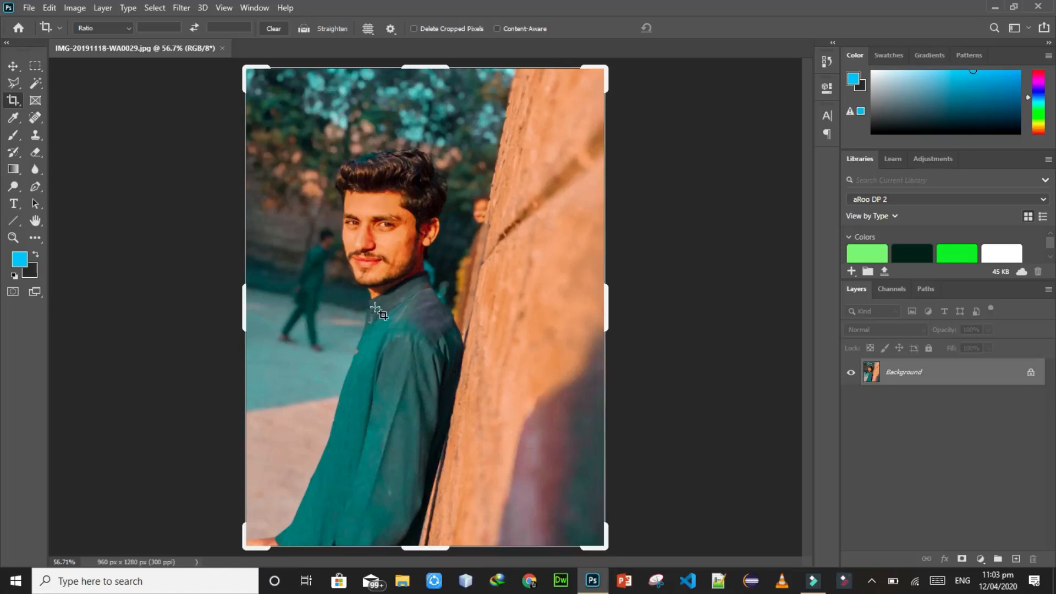
Step: Crop the portrait to about 628 × 1104 px by trimming both sides and the top, and undo the crop
{"action": "left_click_drag", "start_coordinate": [607, 310], "coordinate": [563, 312]}
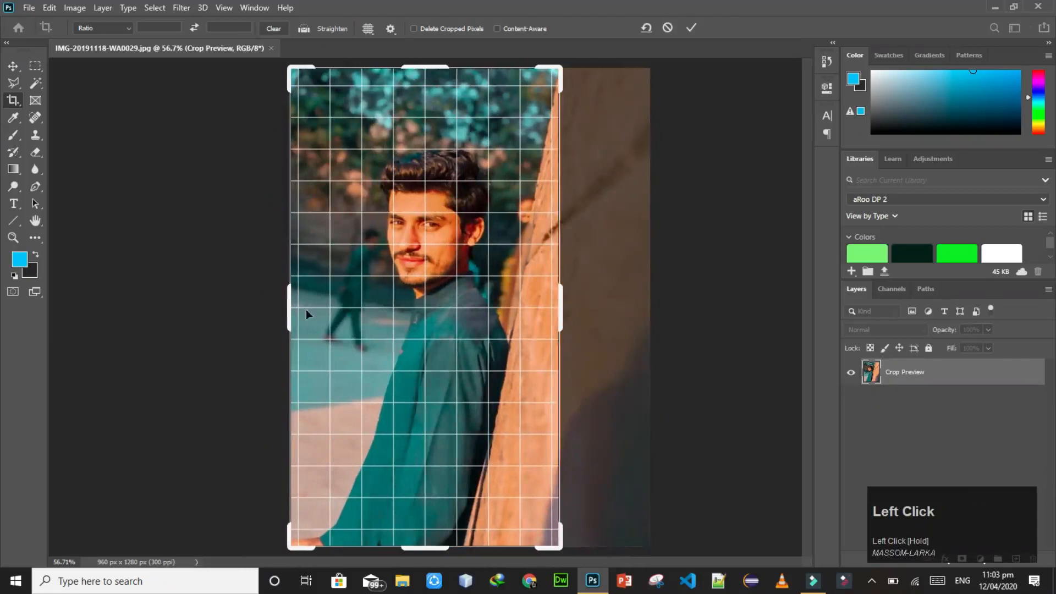
{"action": "left_click_drag", "start_coordinate": [290, 305], "coordinate": [300, 304]}
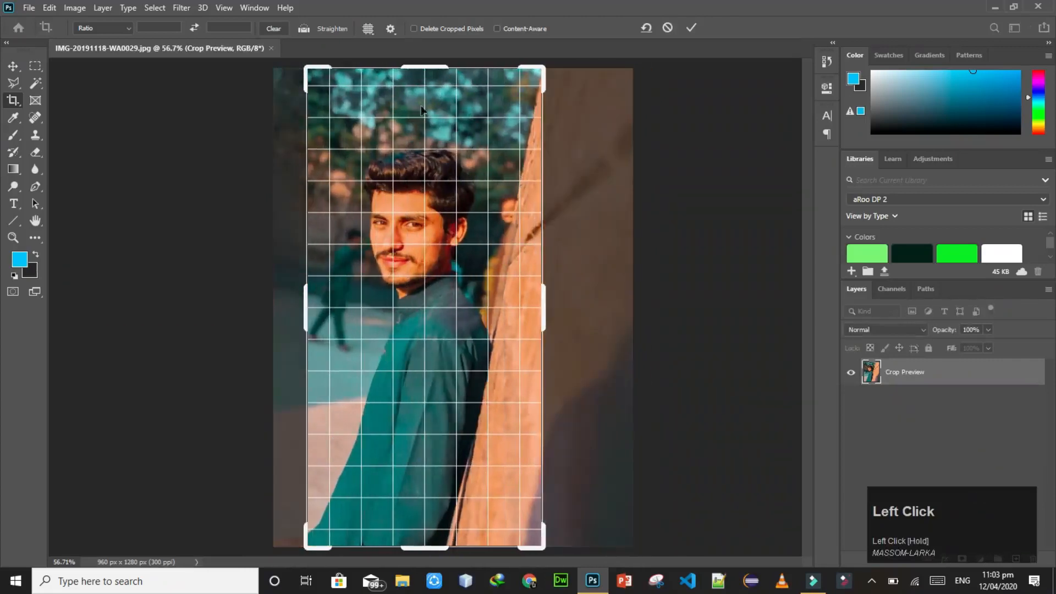
{"action": "left_click_drag", "start_coordinate": [422, 75], "coordinate": [422, 91]}
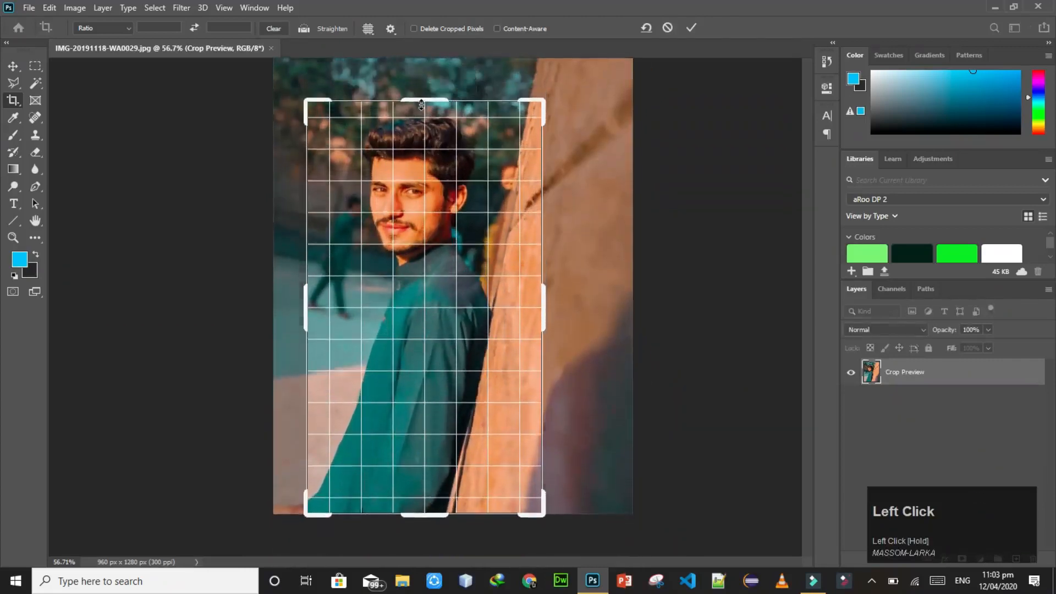
{"action": "left_click", "coordinate": [691, 27]}
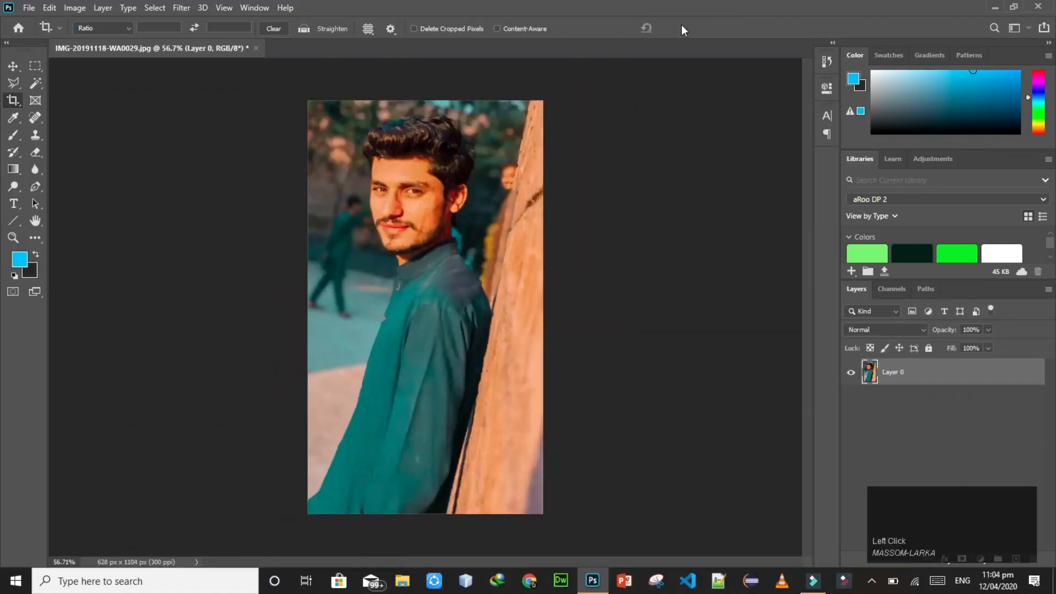
{"action": "key", "text": "ctrl+z"}
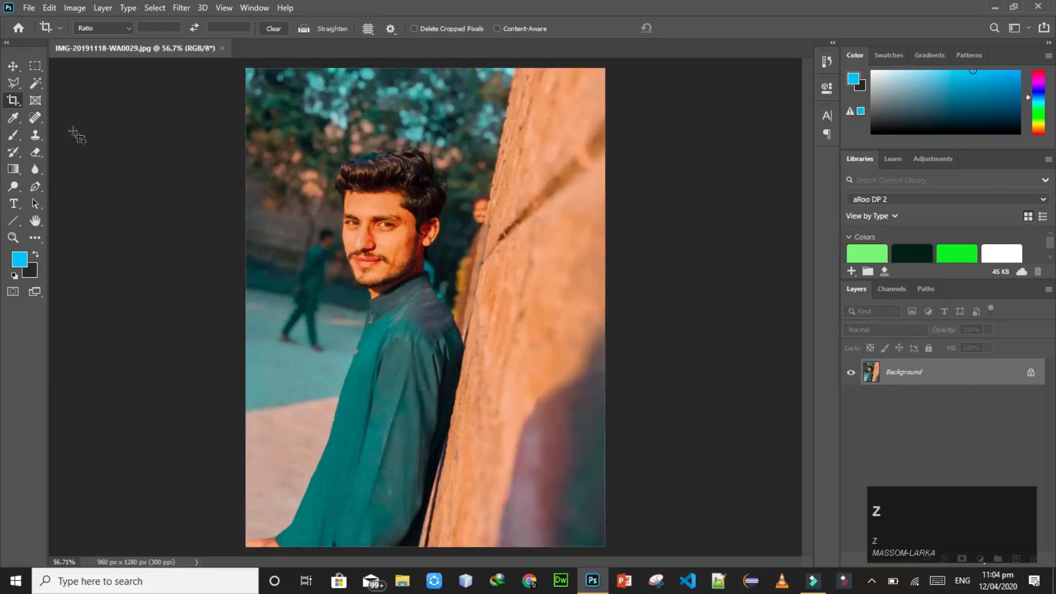
Step: Try resizing the crop frame from its upper corner and side, and reset the crop box to the full photo
{"action": "left_click", "coordinate": [13, 100]}
{"action": "left_click_drag", "start_coordinate": [603, 67], "coordinate": [668, 51]}
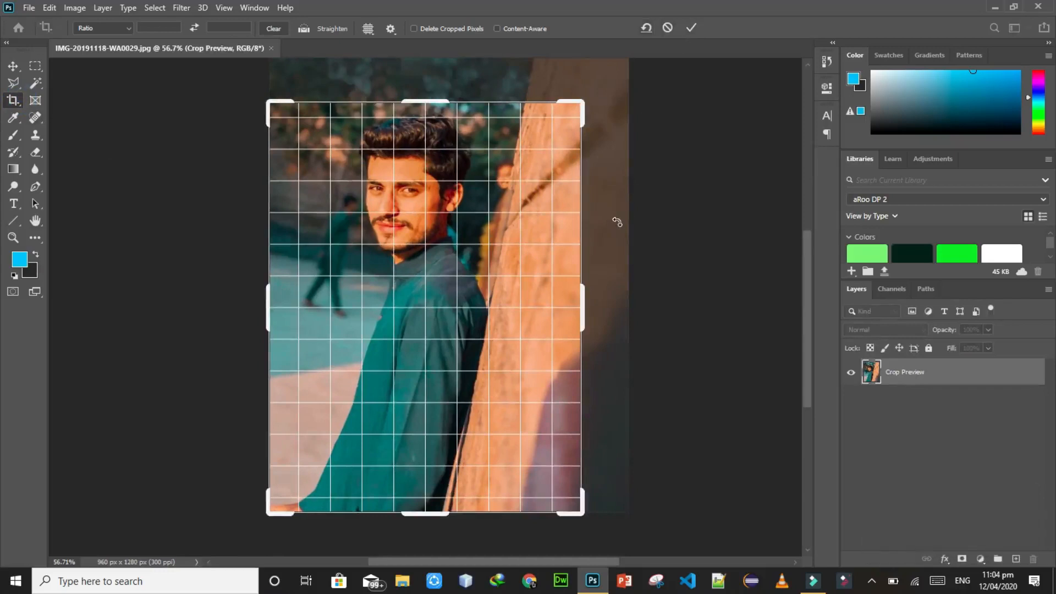
{"action": "left_click_drag", "start_coordinate": [583, 288], "coordinate": [790, 237]}
{"action": "left_click", "coordinate": [646, 29]}
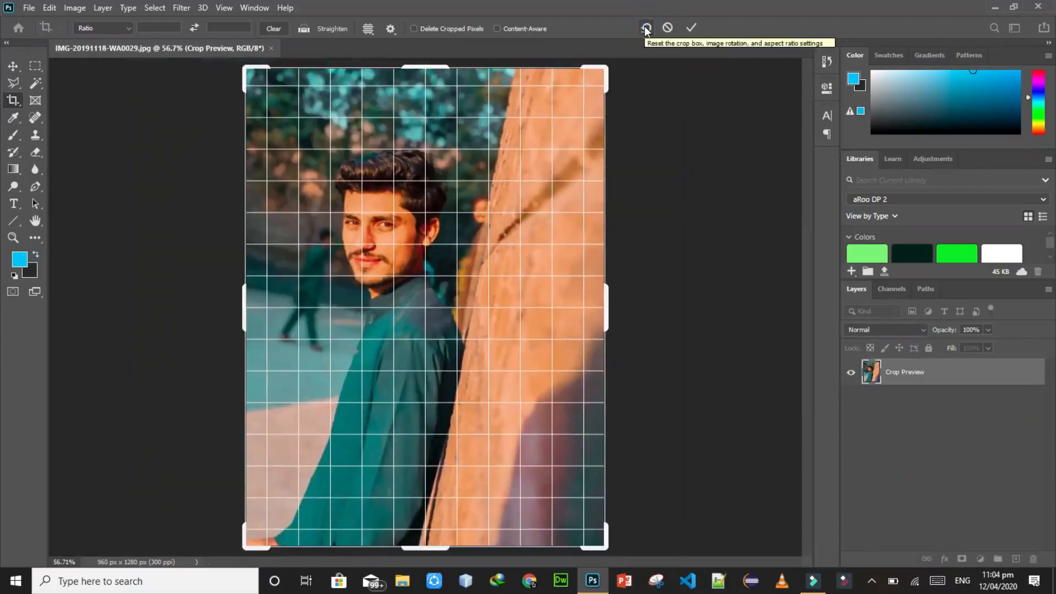
{"action": "key", "text": "ctrl+d"}
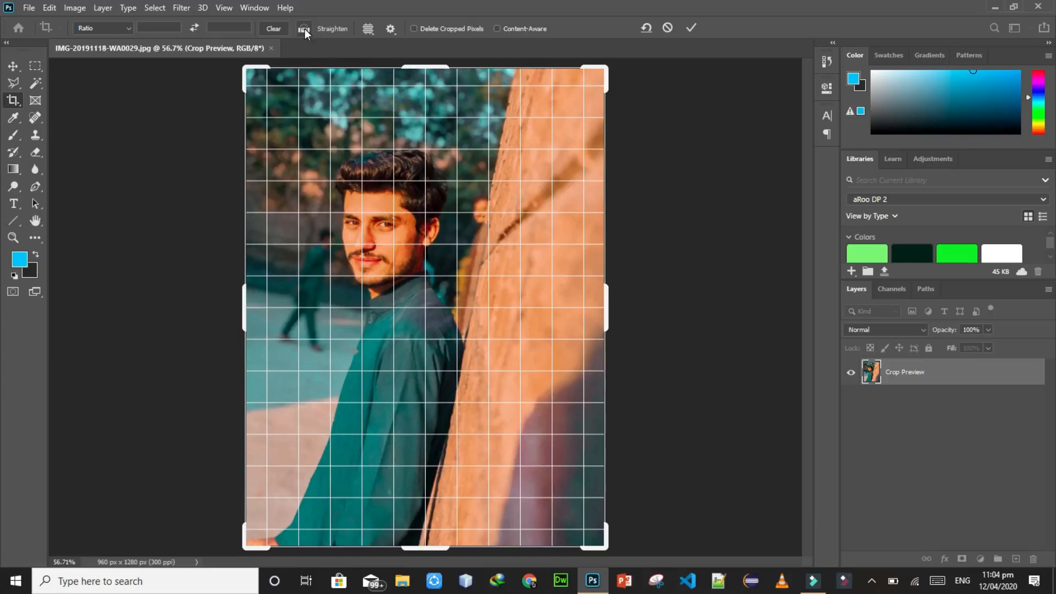
Step: Change the crop overlay to Rule of Thirds
{"action": "right_click", "coordinate": [365, 29]}
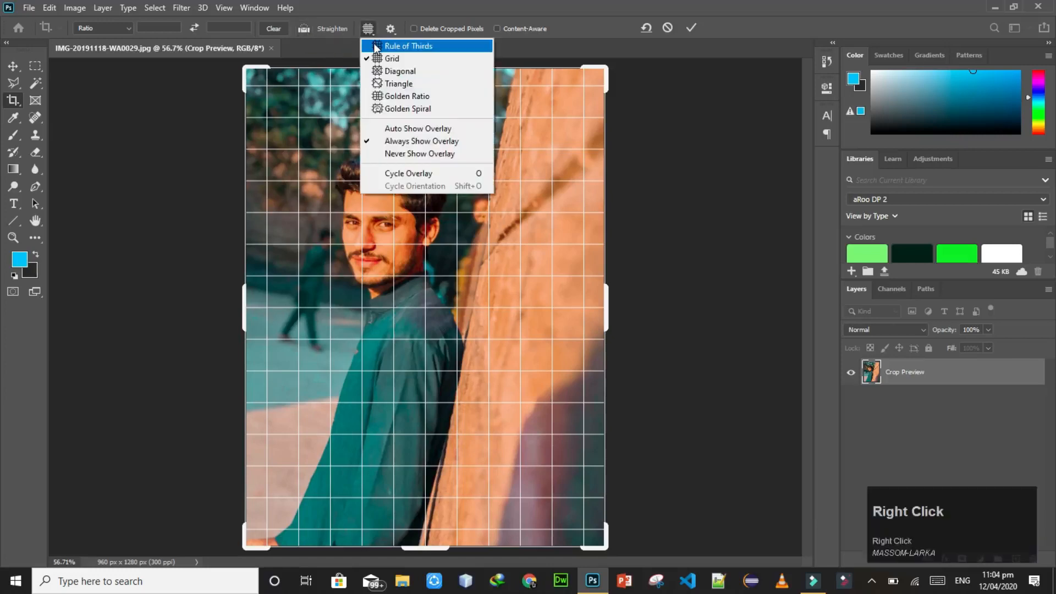
{"action": "left_click", "coordinate": [377, 46]}
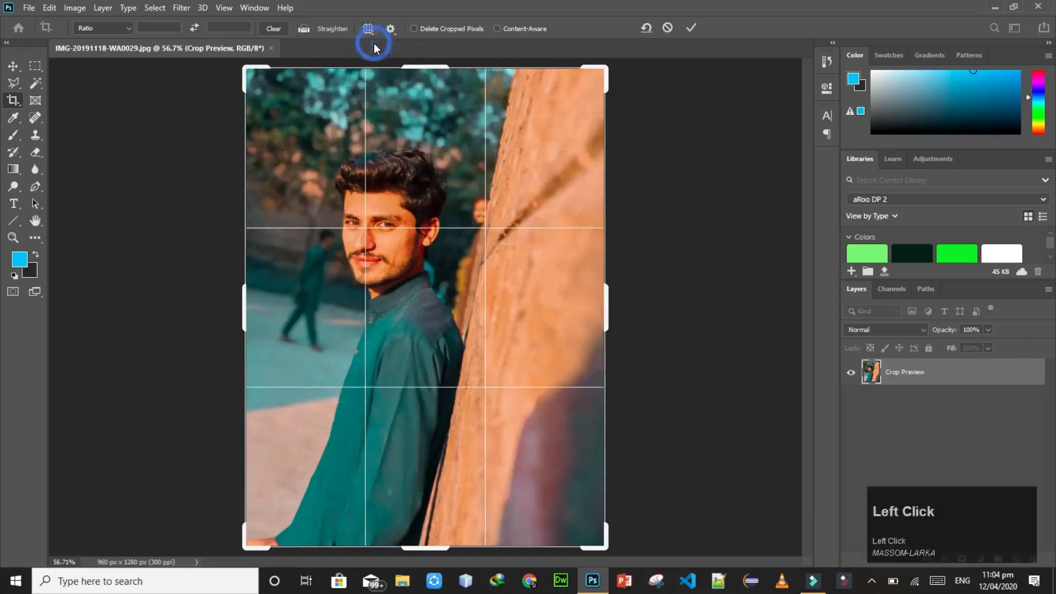
Step: Straighten the photo along a slanted line across its full width, apply the crop at about 836 × 1115 px, and undo it
{"action": "left_click", "coordinate": [303, 29]}
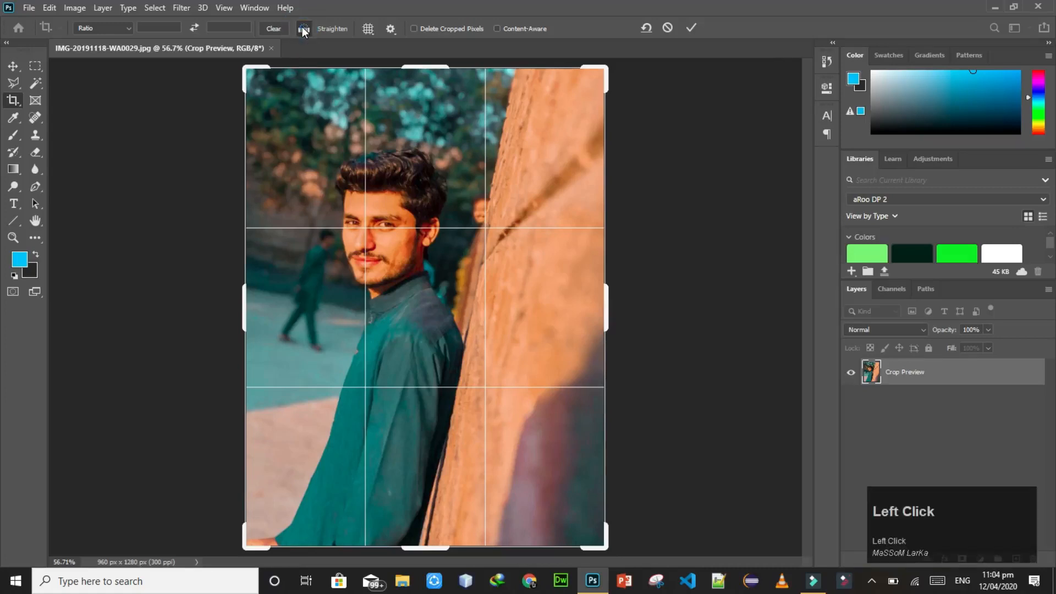
{"action": "left_click", "coordinate": [250, 182]}
{"action": "left_click_drag", "start_coordinate": [251, 180], "coordinate": [604, 139]}
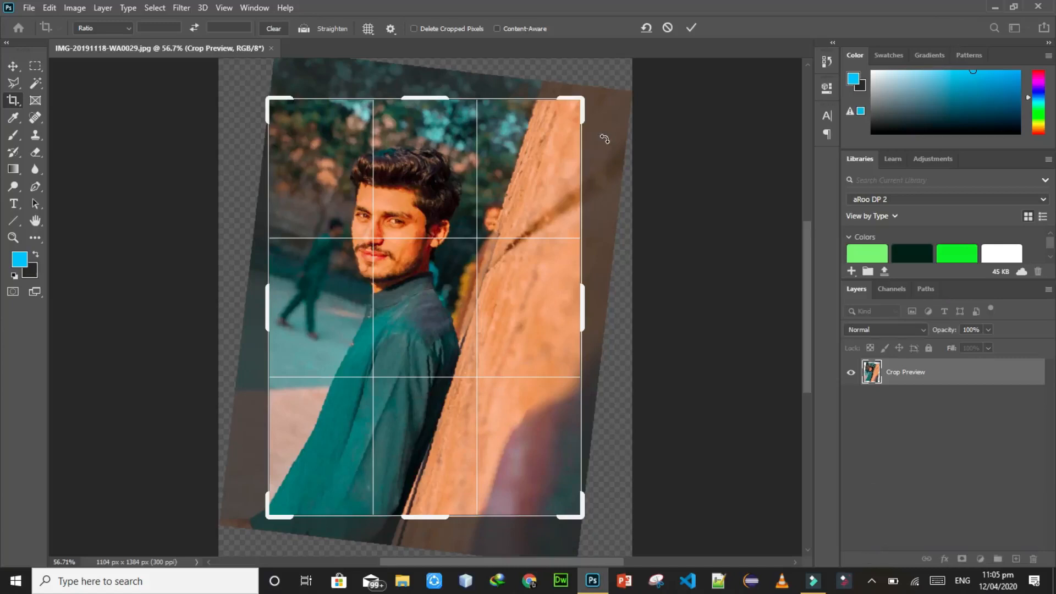
{"action": "left_click", "coordinate": [692, 26]}
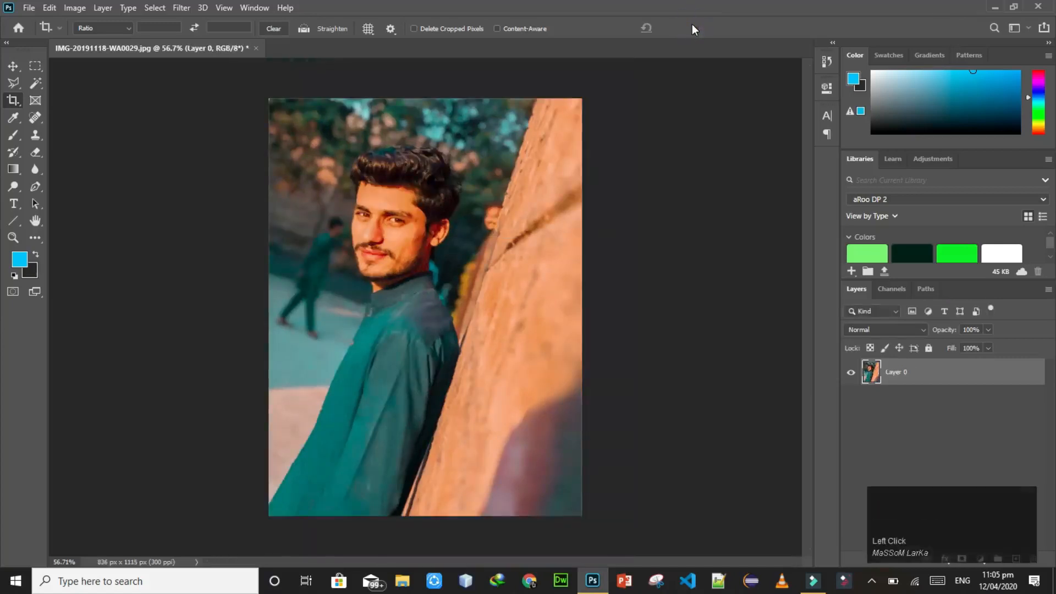
{"action": "key", "text": "ctrl+z"}
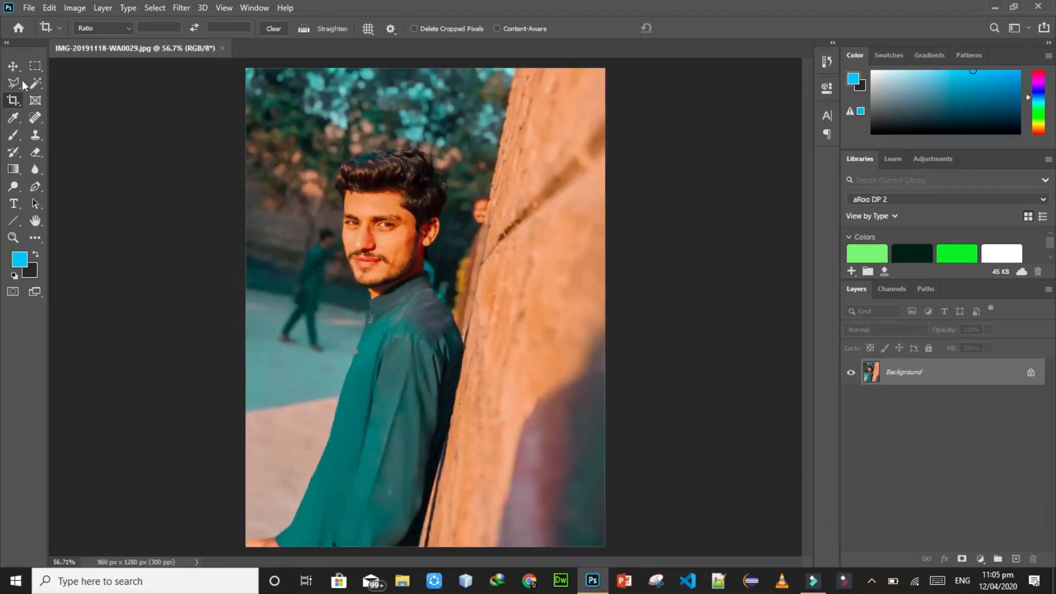
Step: Unlock the Background layer and rotate the whole portrait clockwise to a clear tilt
{"action": "left_click", "coordinate": [13, 65]}
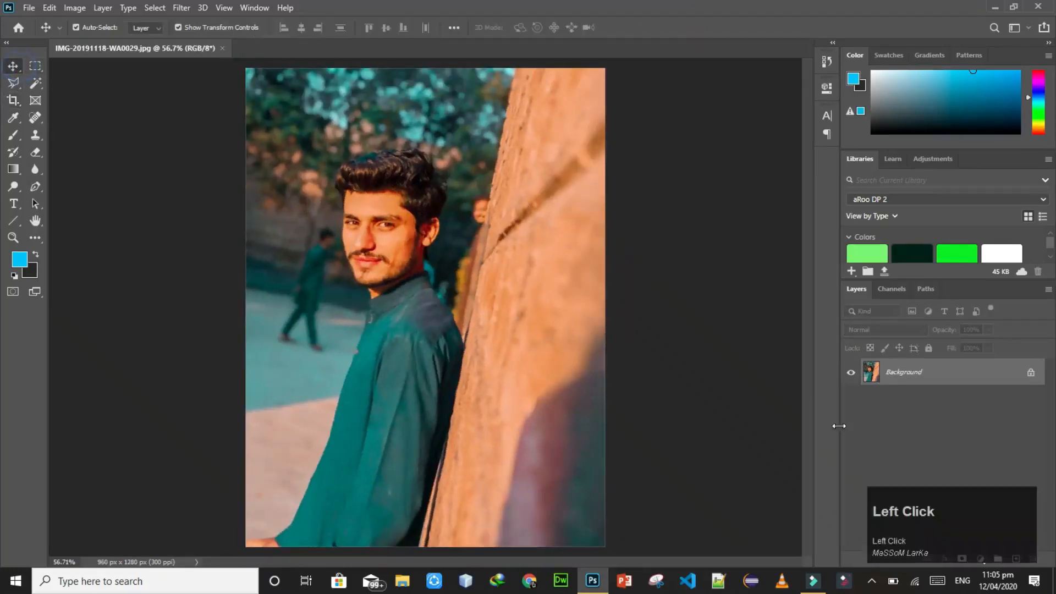
{"action": "left_click", "coordinate": [1030, 372]}
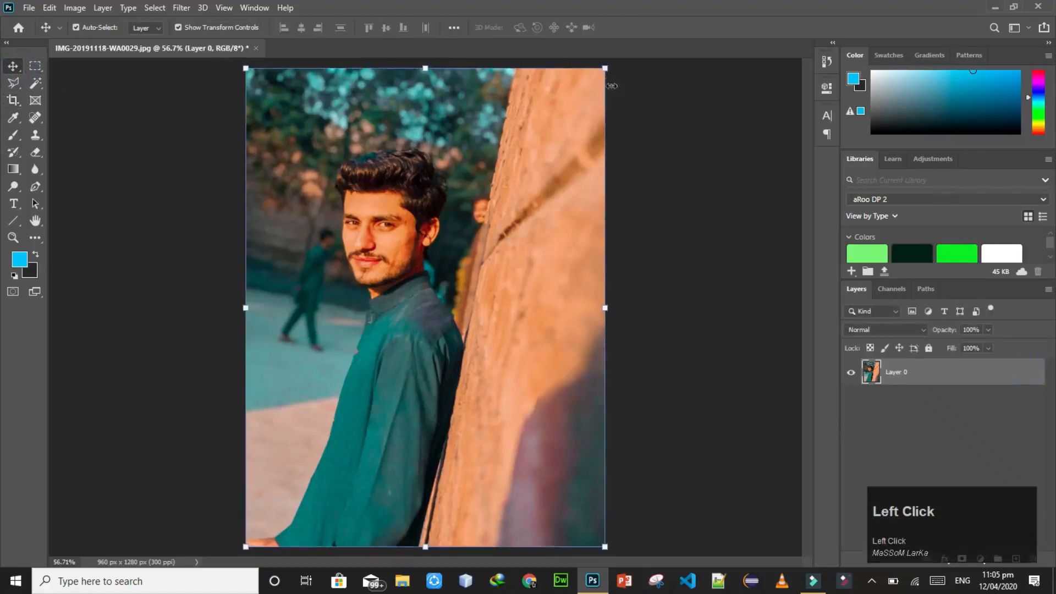
{"action": "left_click_drag", "start_coordinate": [620, 80], "coordinate": [695, 174]}
{"action": "left_click", "coordinate": [659, 28]}
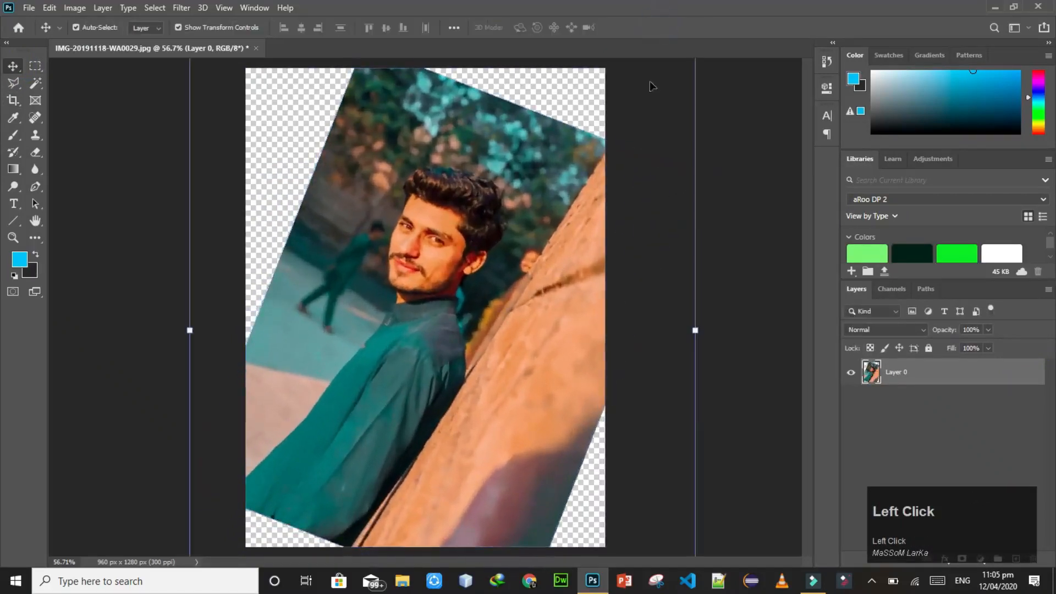
{"action": "left_click", "coordinate": [742, 144]}
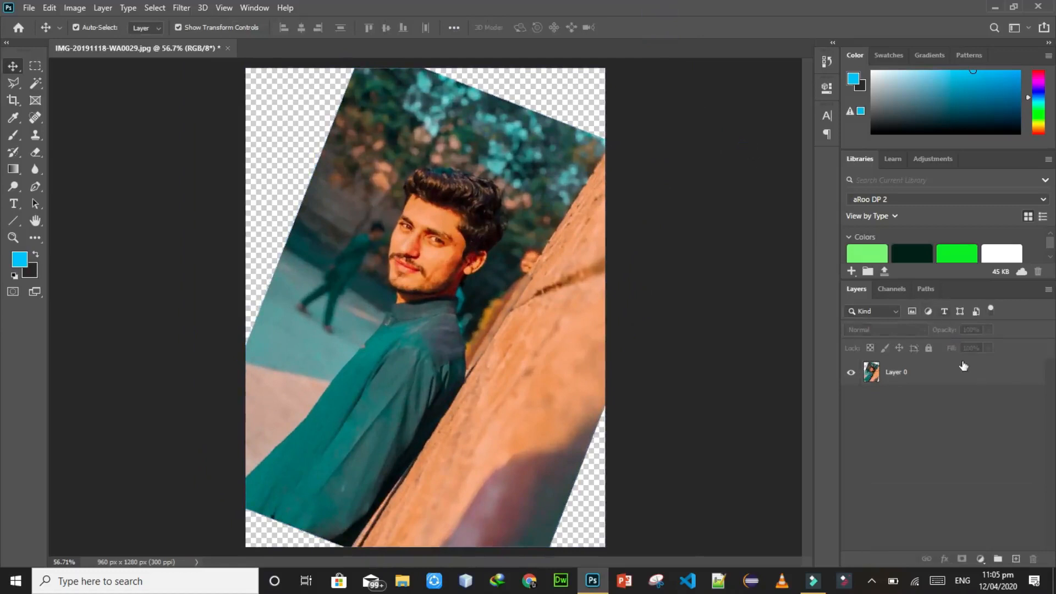
{"action": "left_click", "coordinate": [966, 372]}
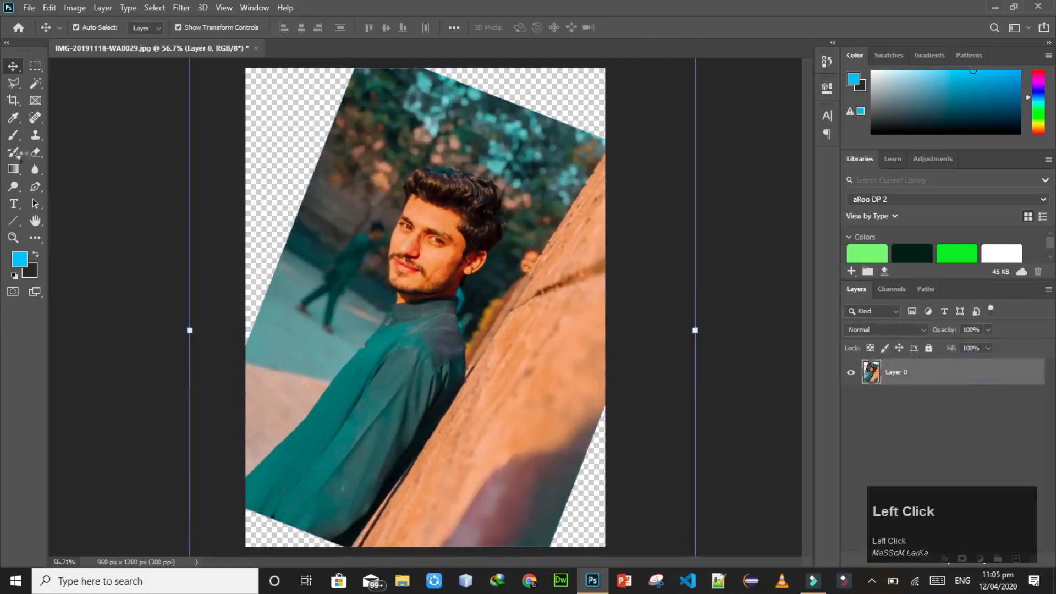
Step: Straighten the tilted portrait along a slanted line, apply the crop at about 908 × 1210 px, and undo the crop and the rotation
{"action": "left_click", "coordinate": [13, 101]}
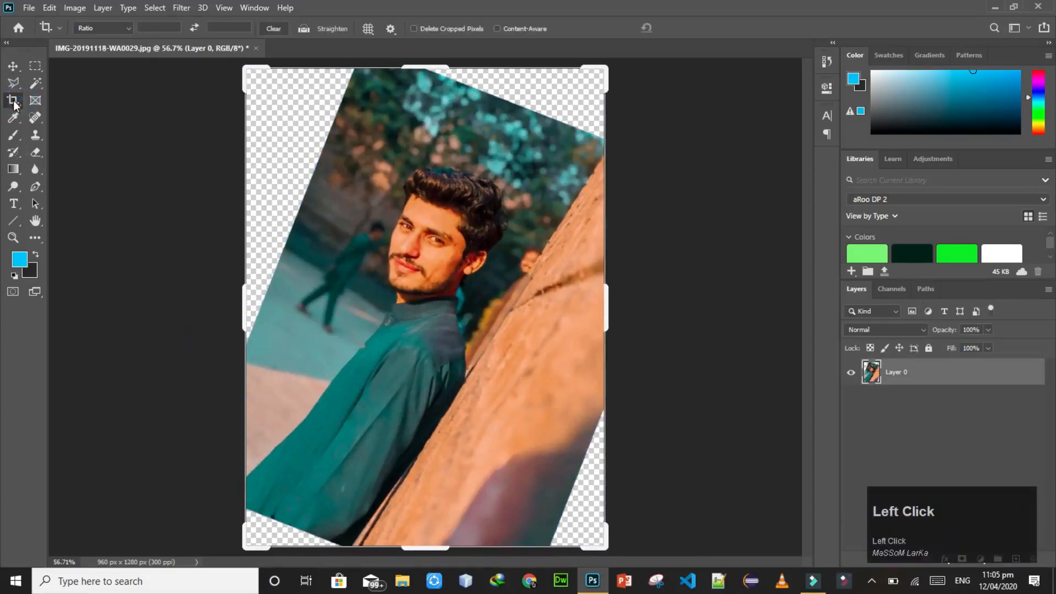
{"action": "left_click", "coordinate": [300, 32]}
{"action": "left_click_drag", "start_coordinate": [320, 164], "coordinate": [638, 320]}
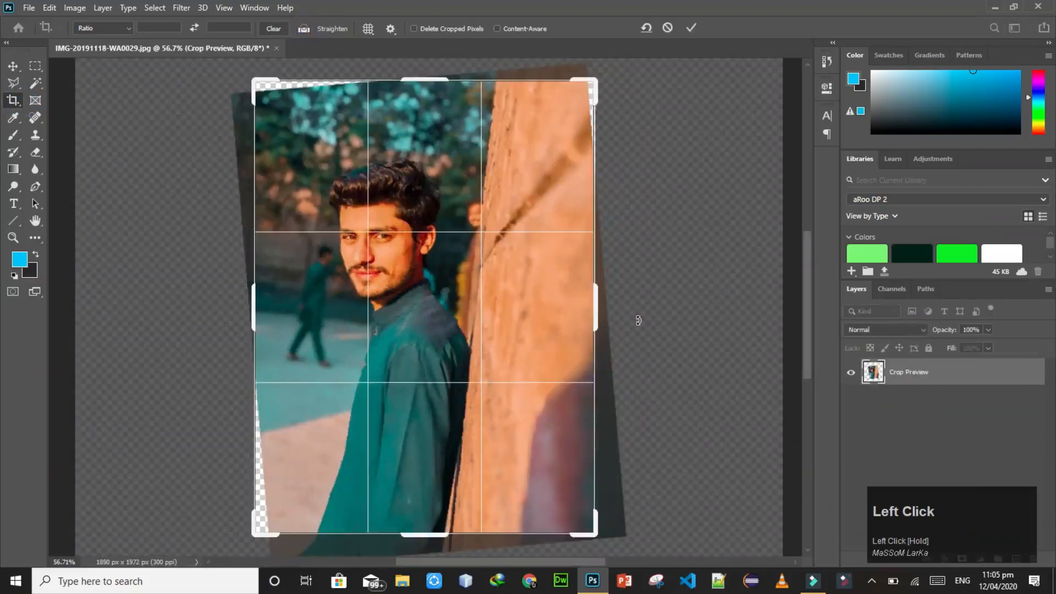
{"action": "left_click", "coordinate": [691, 28]}
{"action": "key", "text": "ctrl+0"}
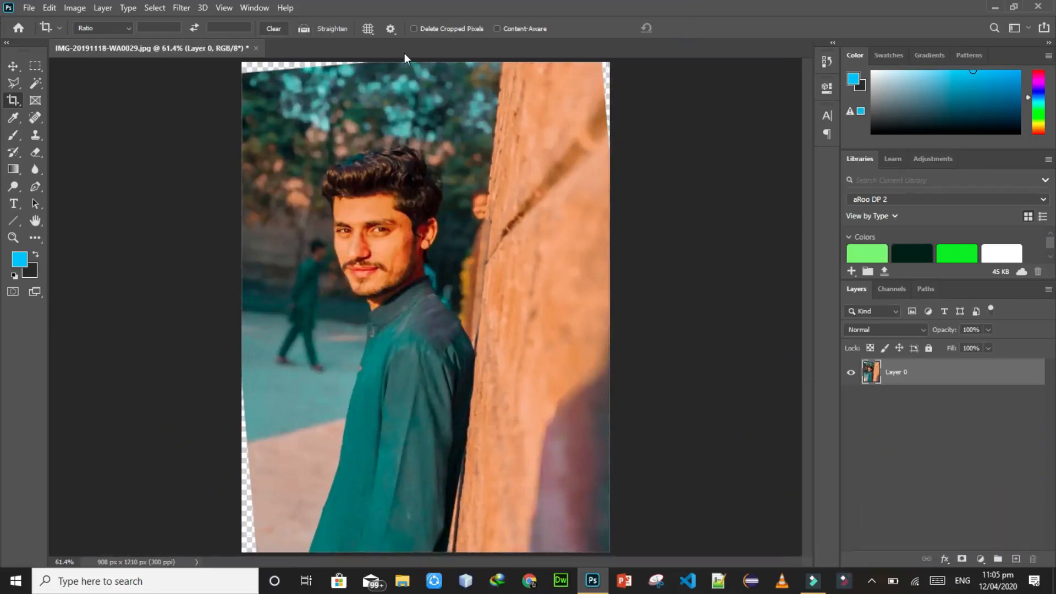
{"action": "key", "text": "ctrl+z"}
{"action": "key", "text": "ctrl+z"}
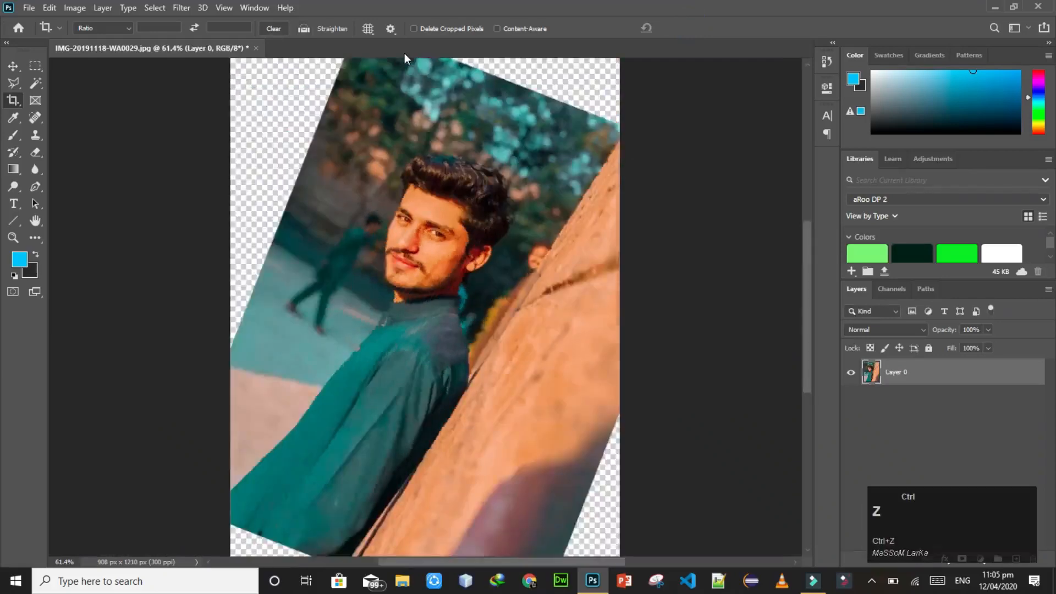
Step: Crop both sides of the portrait to about 604 × 1280 px with Delete Cropped Pixels off
{"action": "left_click", "coordinate": [13, 101]}
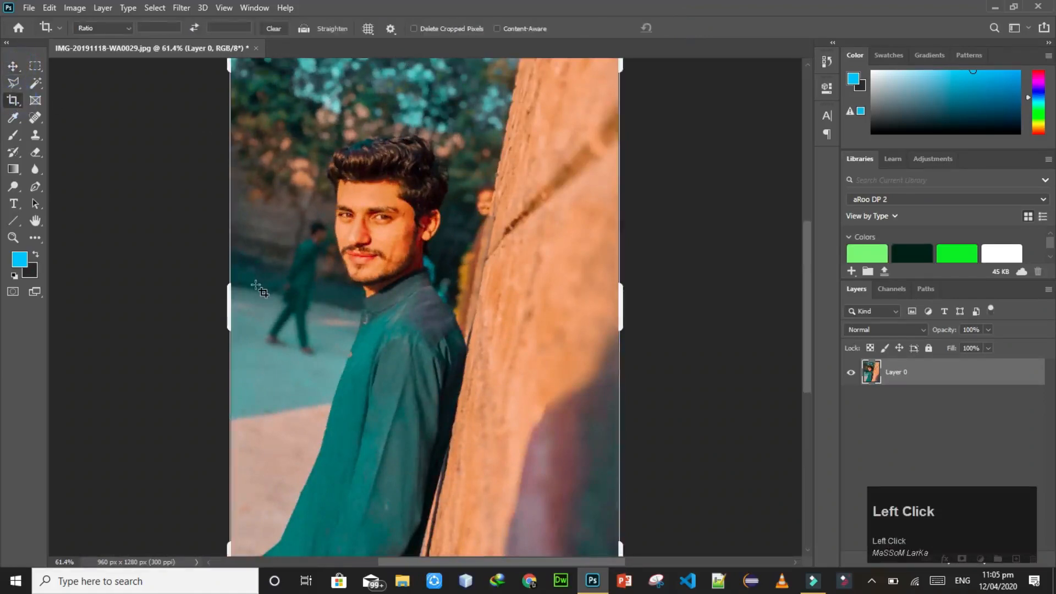
{"action": "key", "text": "ctrl+0"}
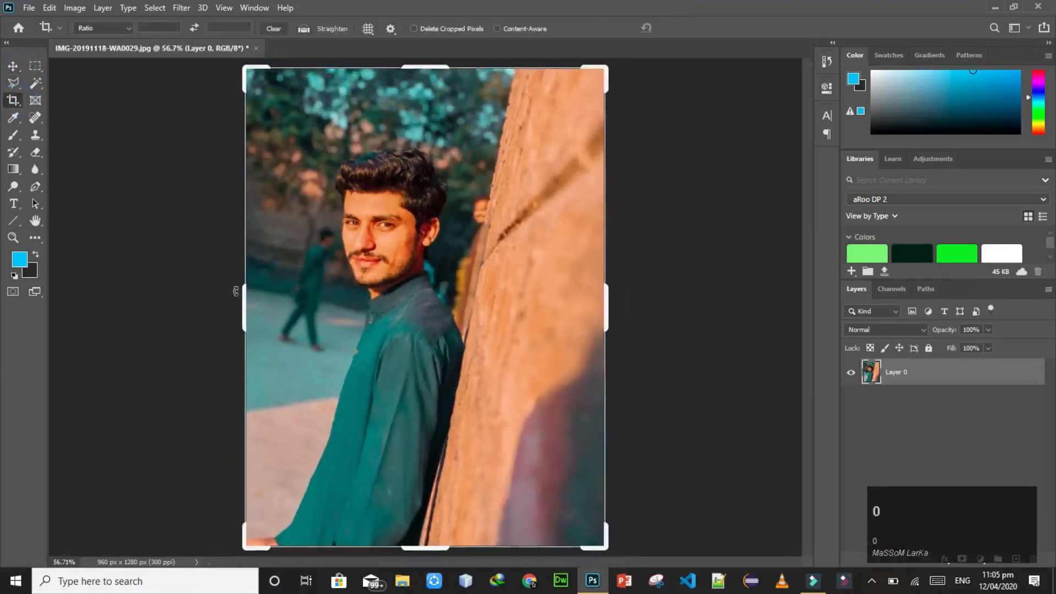
{"action": "left_click_drag", "start_coordinate": [242, 296], "coordinate": [304, 296]}
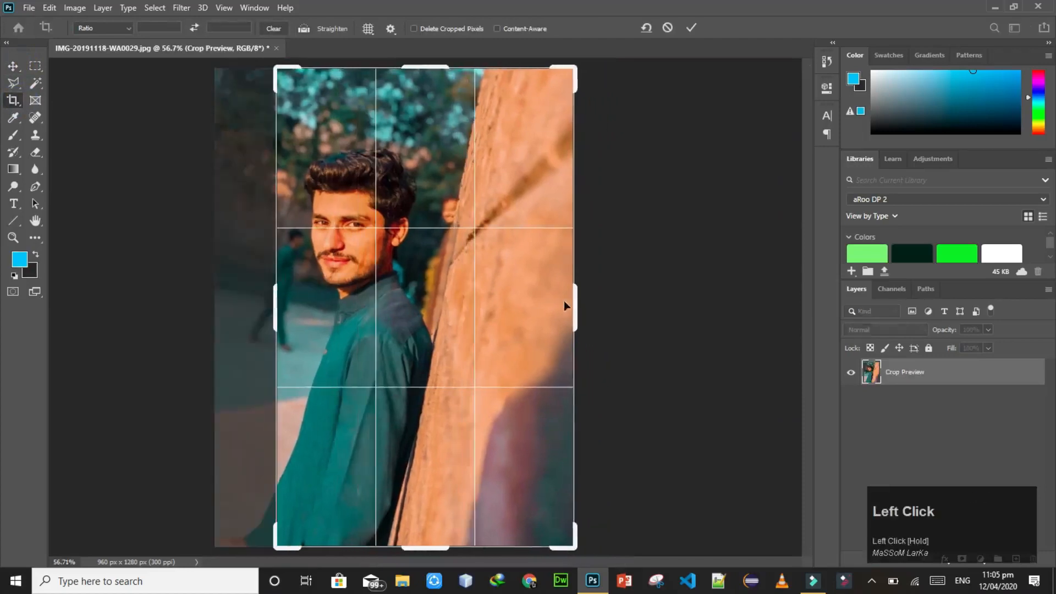
{"action": "left_click_drag", "start_coordinate": [574, 303], "coordinate": [540, 303]}
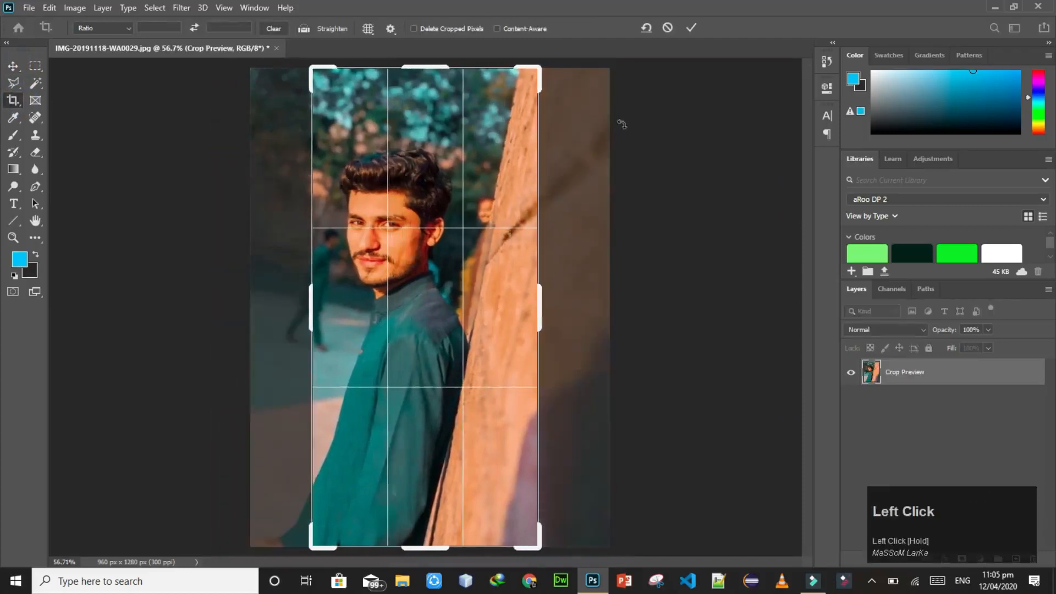
{"action": "left_click", "coordinate": [694, 28]}
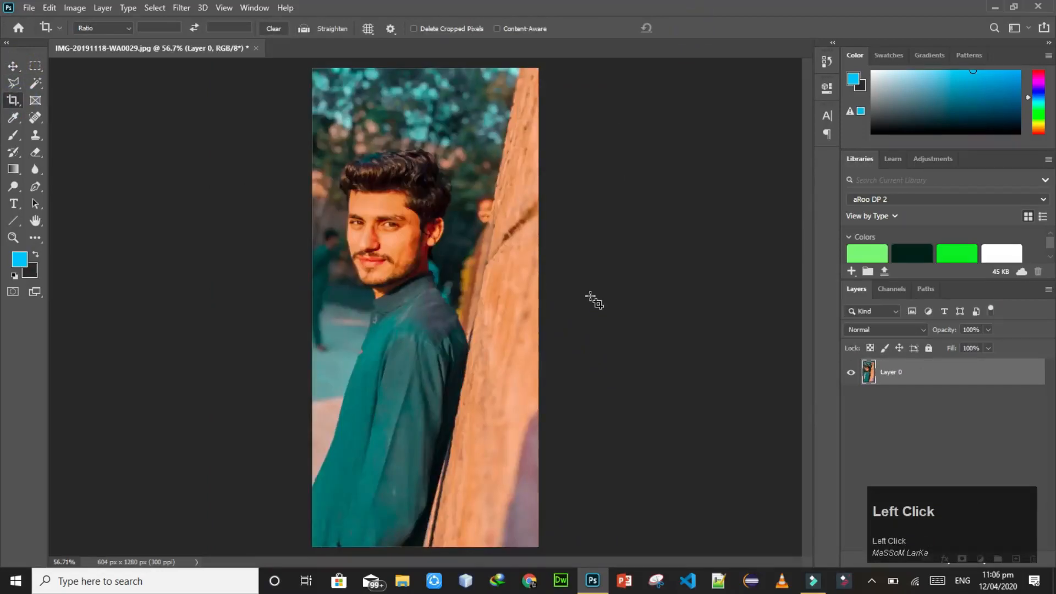
Step: Trim the top of the portrait with the Crop tool to about 604 × 1114 px
{"action": "left_click", "coordinate": [447, 264]}
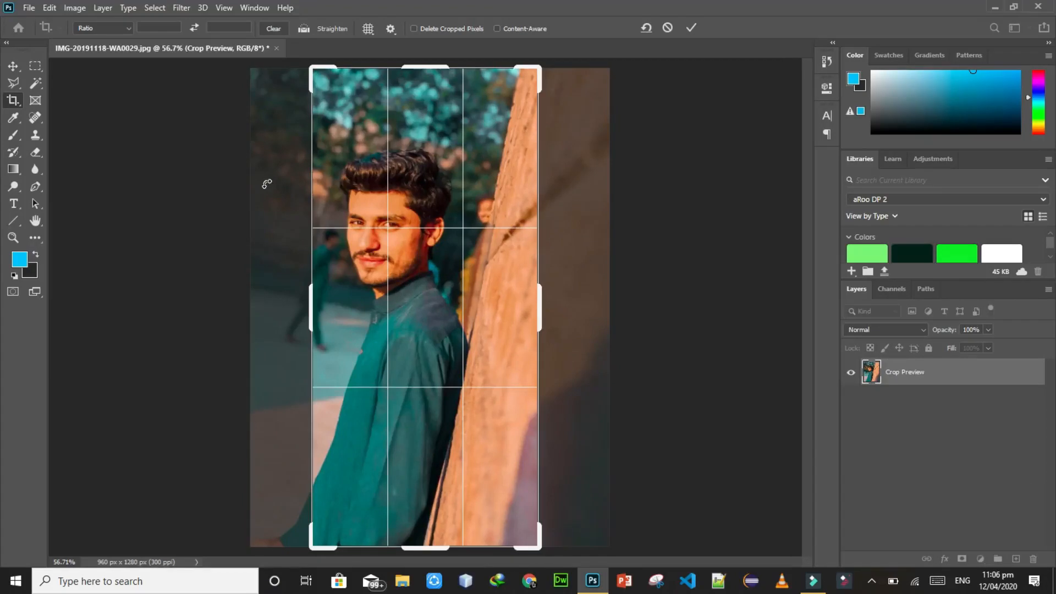
{"action": "left_click_drag", "start_coordinate": [412, 61], "coordinate": [418, 95]}
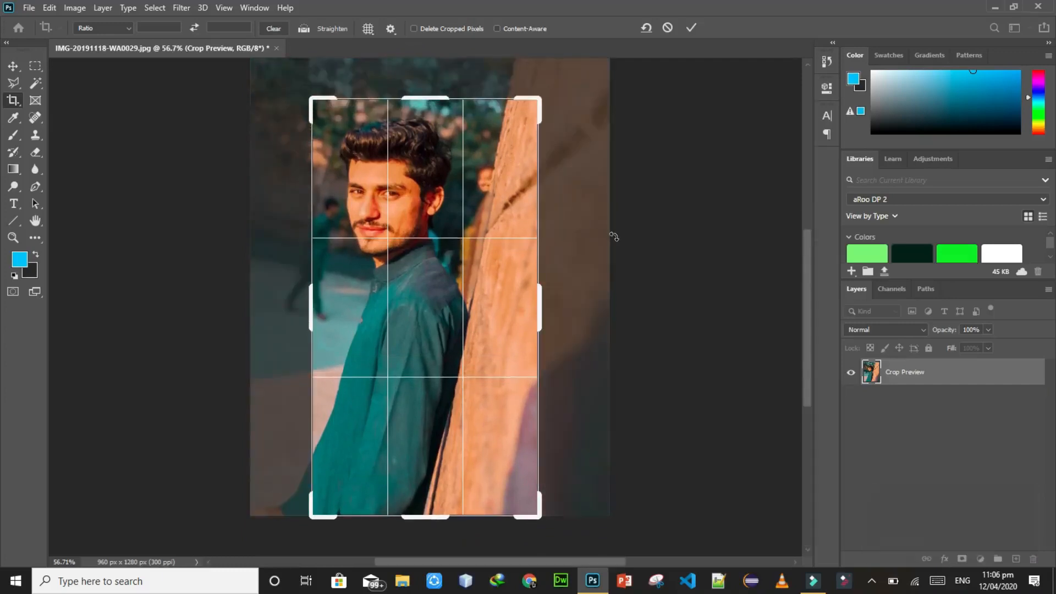
{"action": "left_click", "coordinate": [691, 27]}
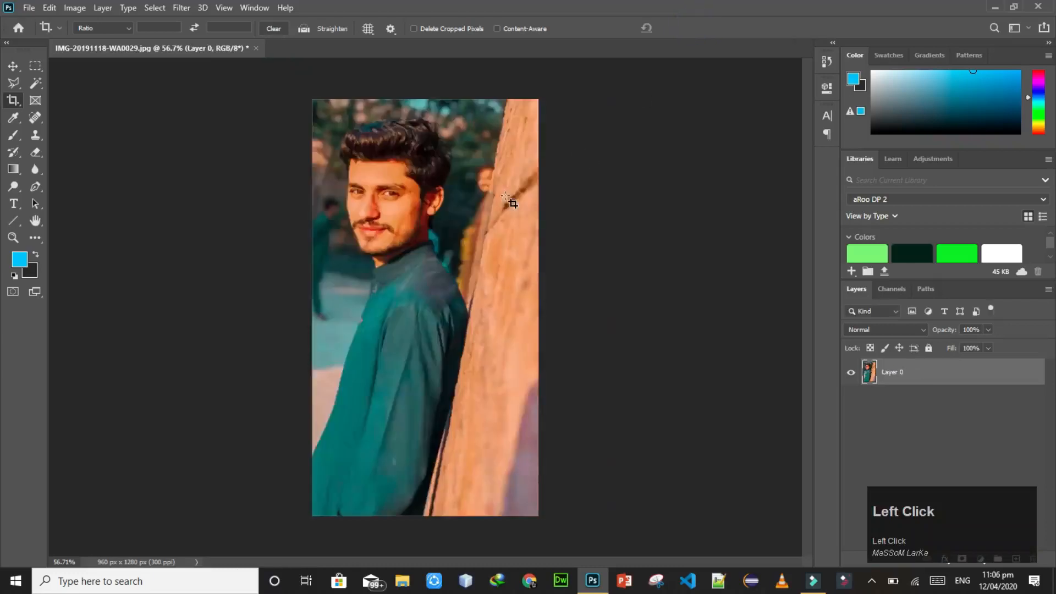
{"action": "key", "text": "ctrl+0"}
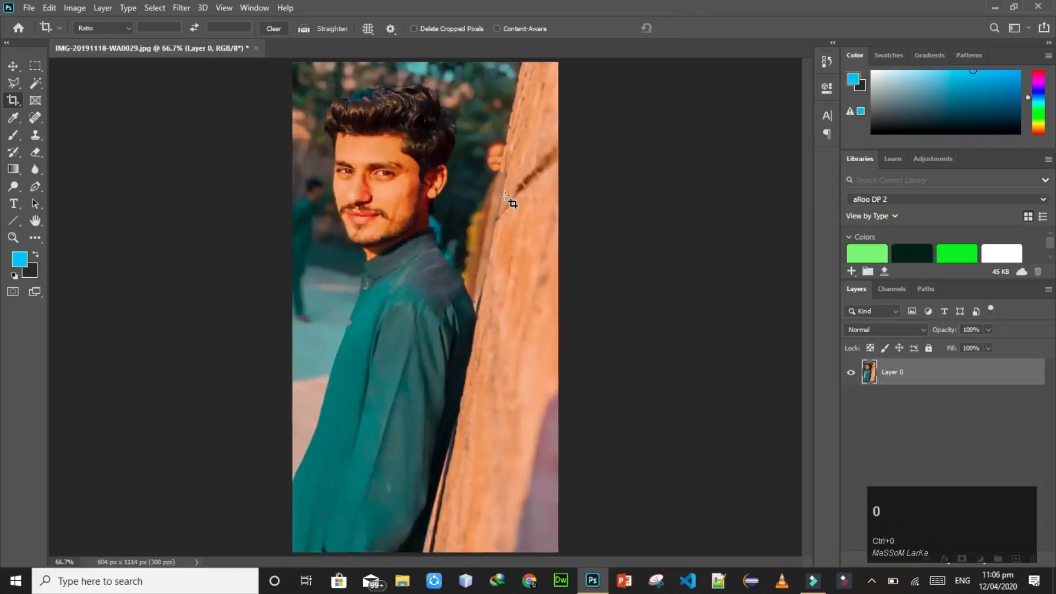
Step: Bring back the cropped side areas by widening the crop frame, adjust its top edge, and apply it at about 946 × 1202 px
{"action": "left_click", "coordinate": [438, 181]}
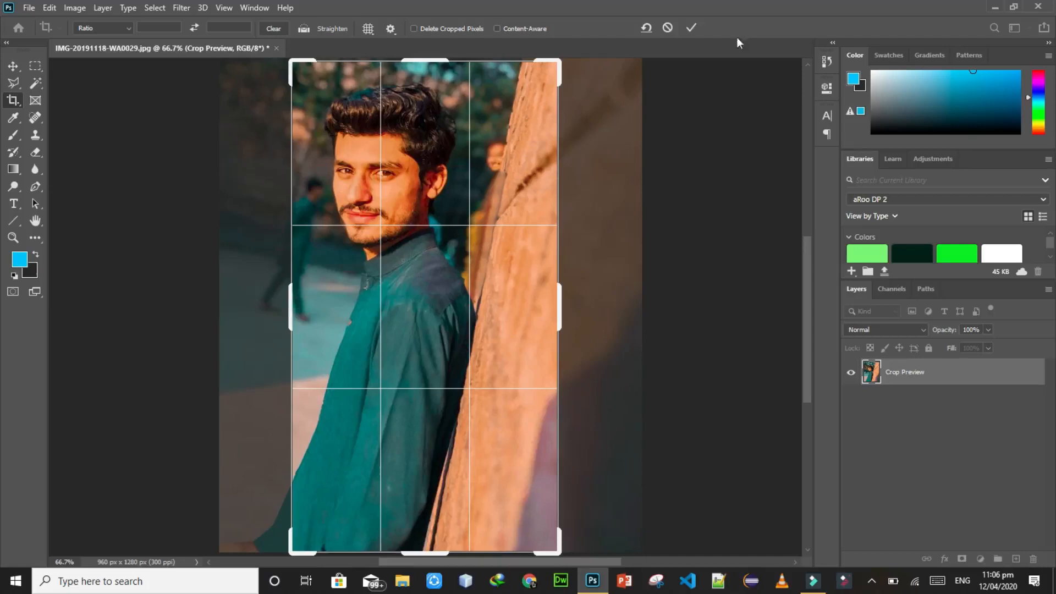
{"action": "left_click", "coordinate": [645, 29]}
{"action": "left_click_drag", "start_coordinate": [563, 300], "coordinate": [601, 297]}
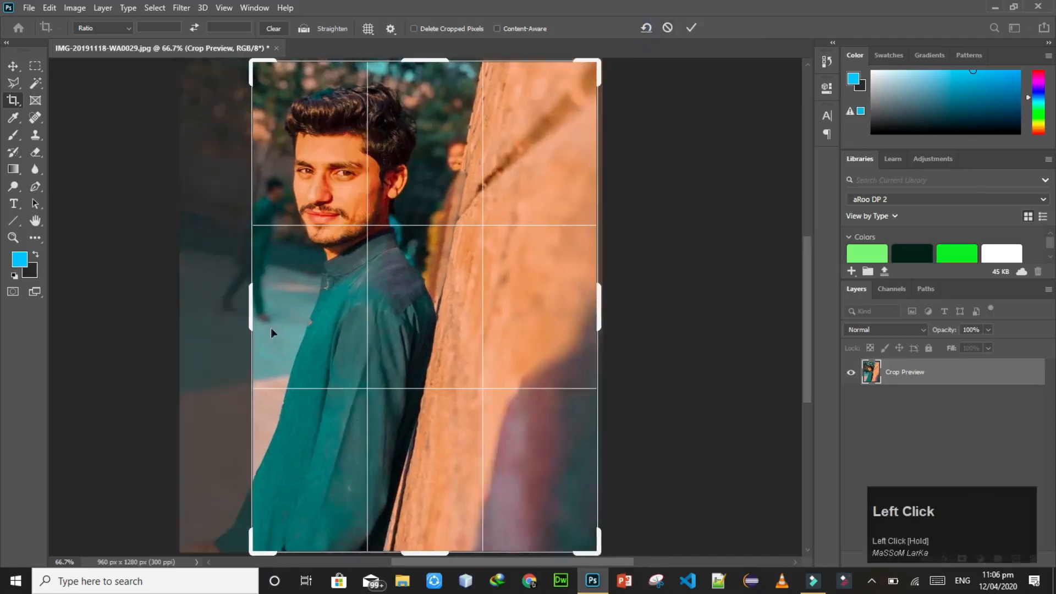
{"action": "left_click_drag", "start_coordinate": [242, 312], "coordinate": [215, 297]}
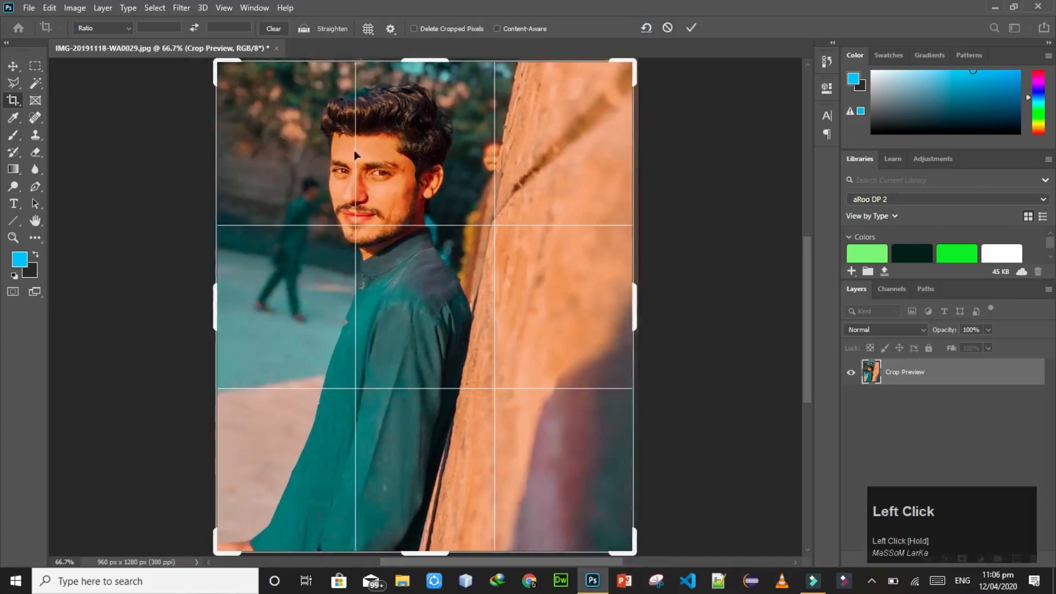
{"action": "left_click_drag", "start_coordinate": [423, 61], "coordinate": [428, 167]}
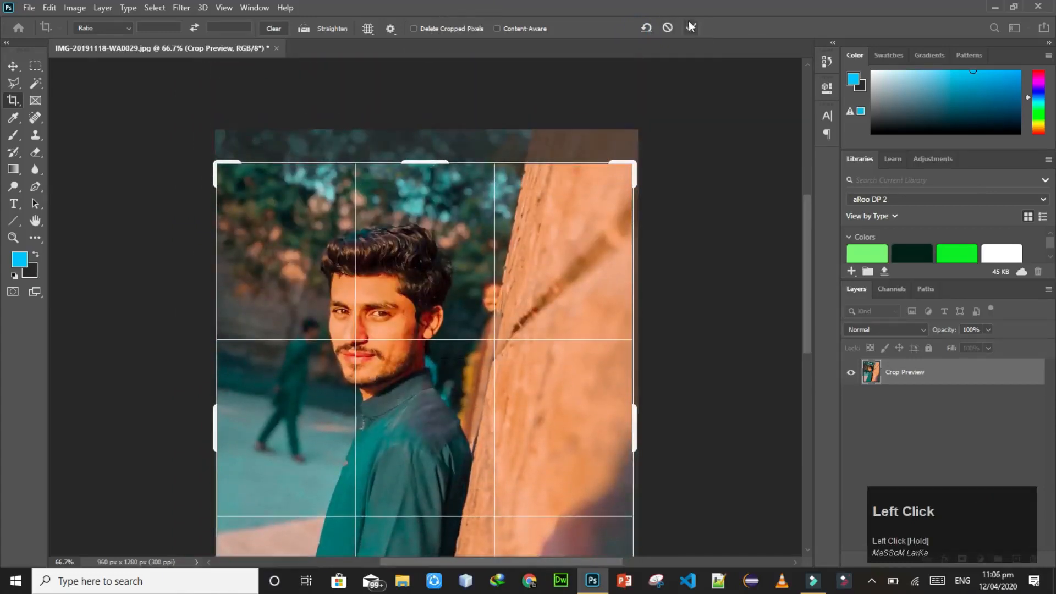
{"action": "left_click", "coordinate": [691, 27]}
{"action": "key", "text": "ctrl+0"}
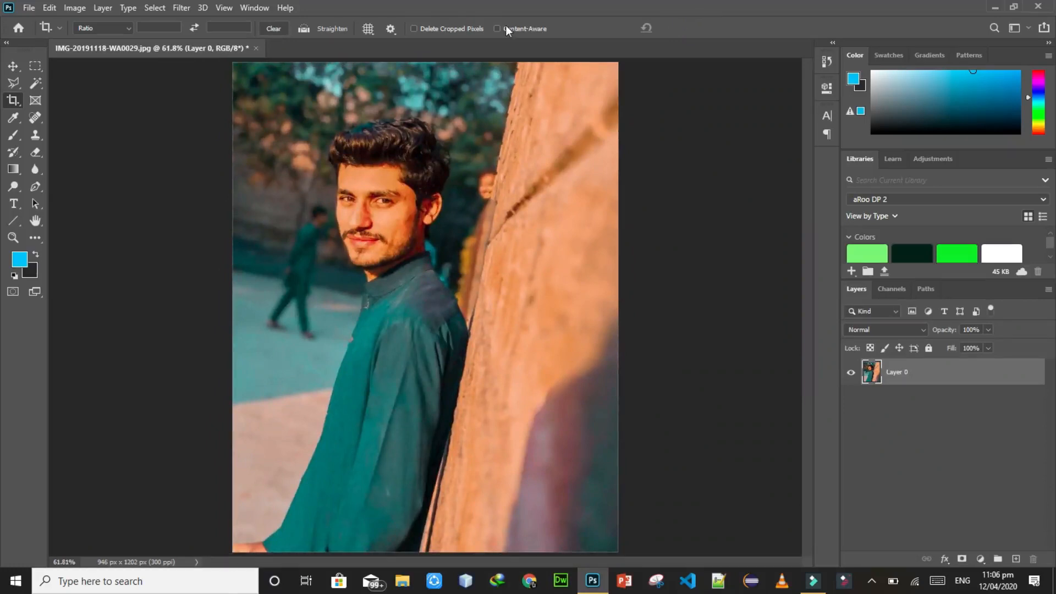
Step: Enable Delete Cropped Pixels, crop around the man's upper body to about 843 × 747 px, and reopen the crop frame
{"action": "left_click", "coordinate": [414, 28]}
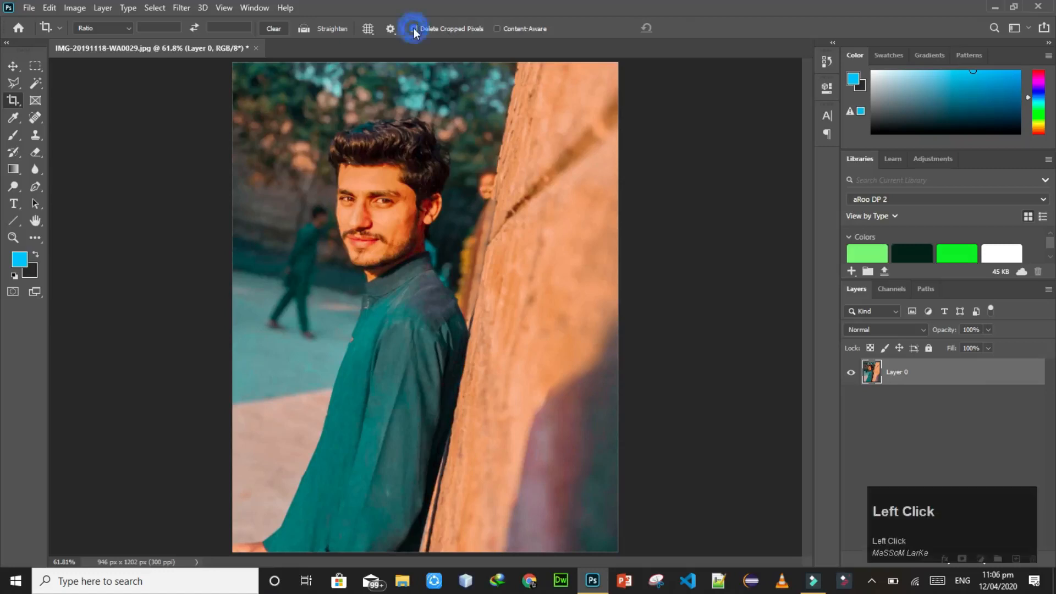
{"action": "left_click_drag", "start_coordinate": [264, 121], "coordinate": [611, 429]}
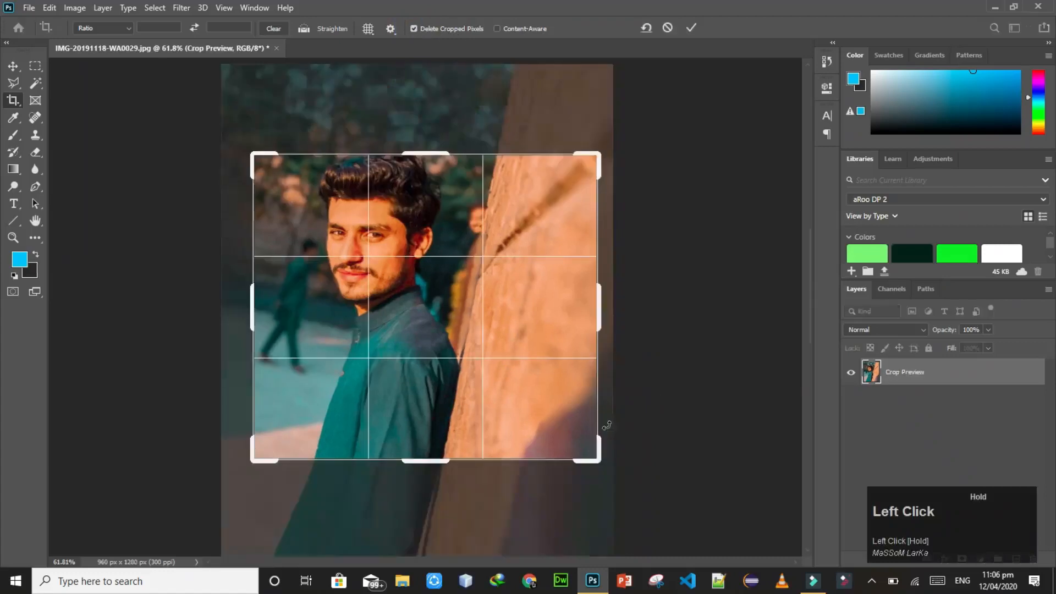
{"action": "left_click_drag", "start_coordinate": [508, 378], "coordinate": [533, 391]}
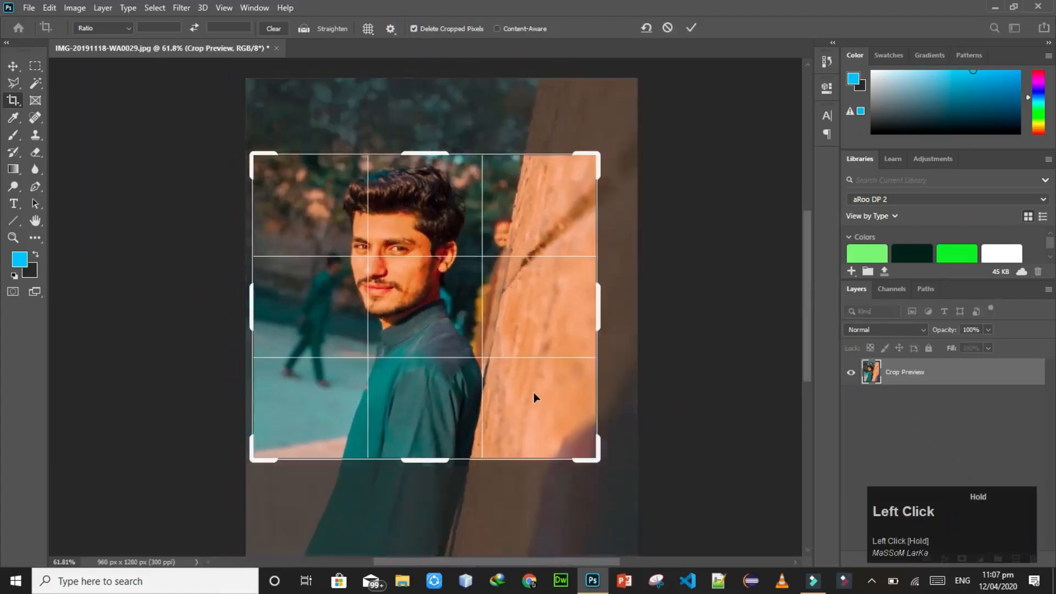
{"action": "left_click", "coordinate": [694, 23]}
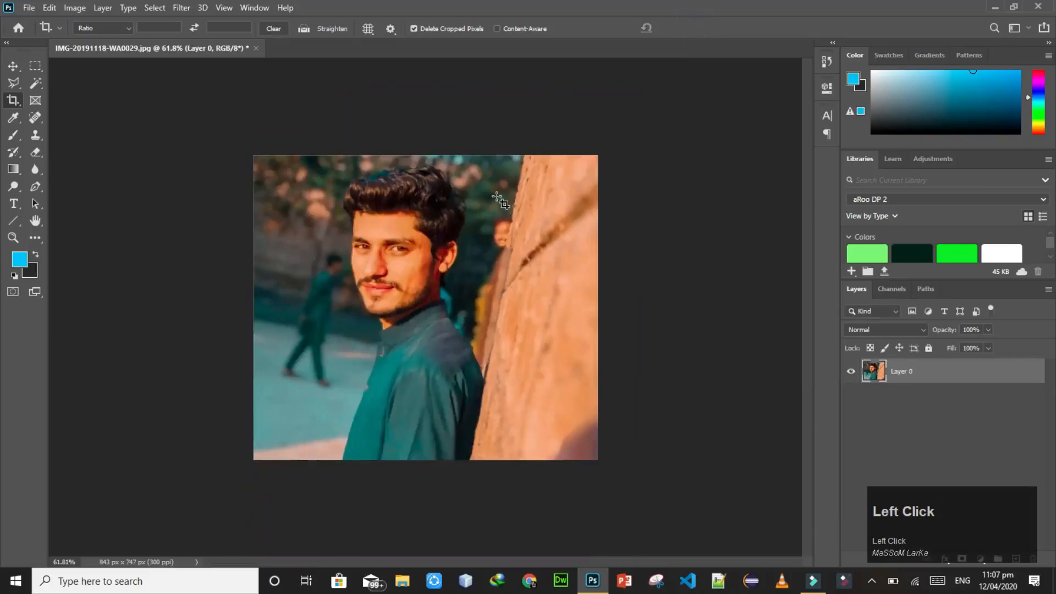
{"action": "left_click", "coordinate": [374, 254]}
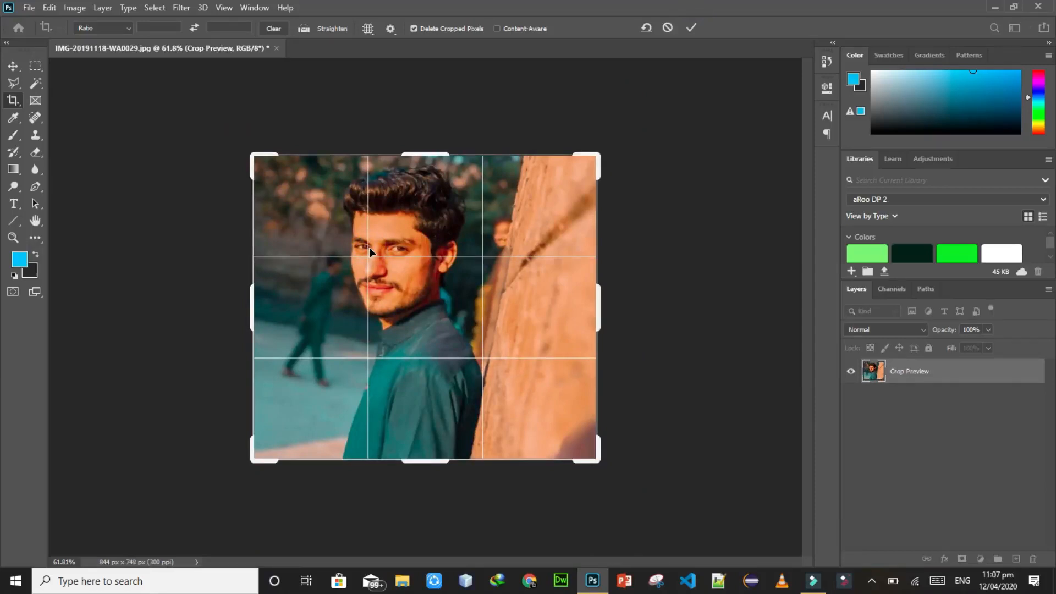
Step: Disable Delete Cropped Pixels, cancel the active crop frame, and undo the last crop
{"action": "left_click", "coordinate": [414, 30]}
{"action": "key", "text": "ctrl+z"}
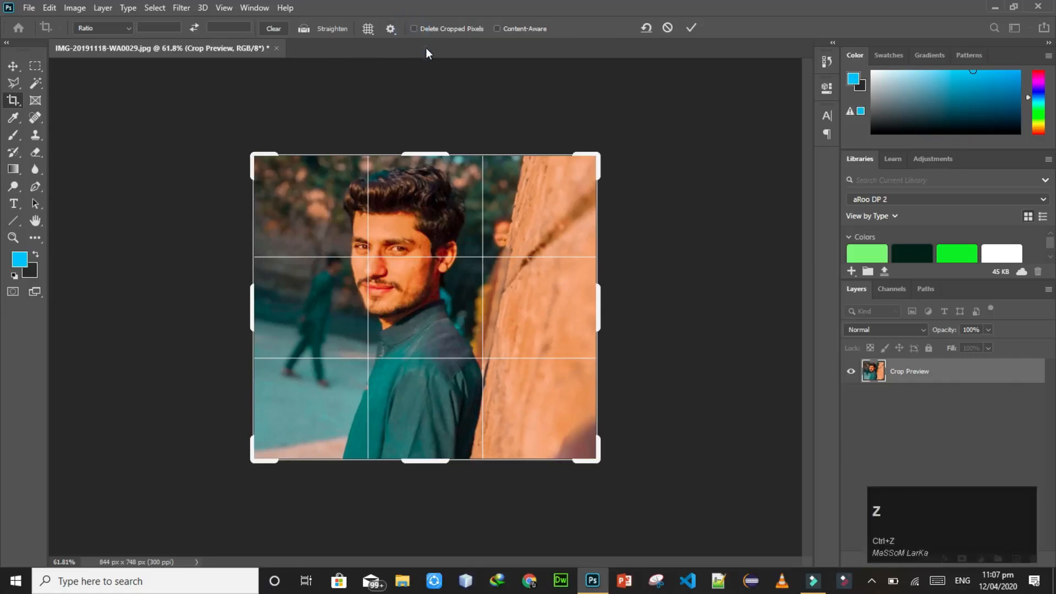
{"action": "left_click", "coordinate": [667, 27]}
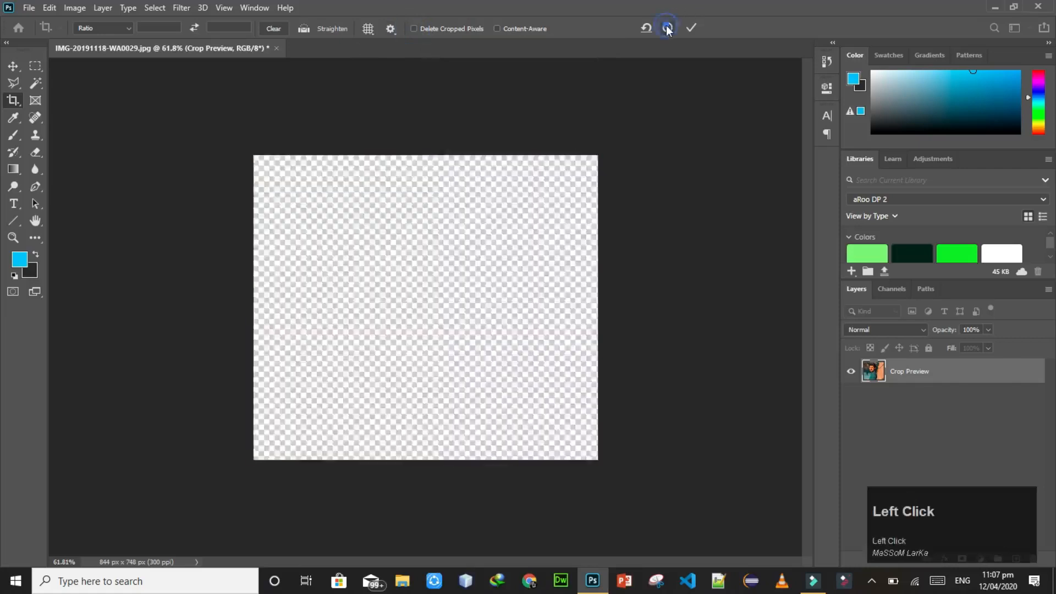
{"action": "key", "text": "ctrl+z"}
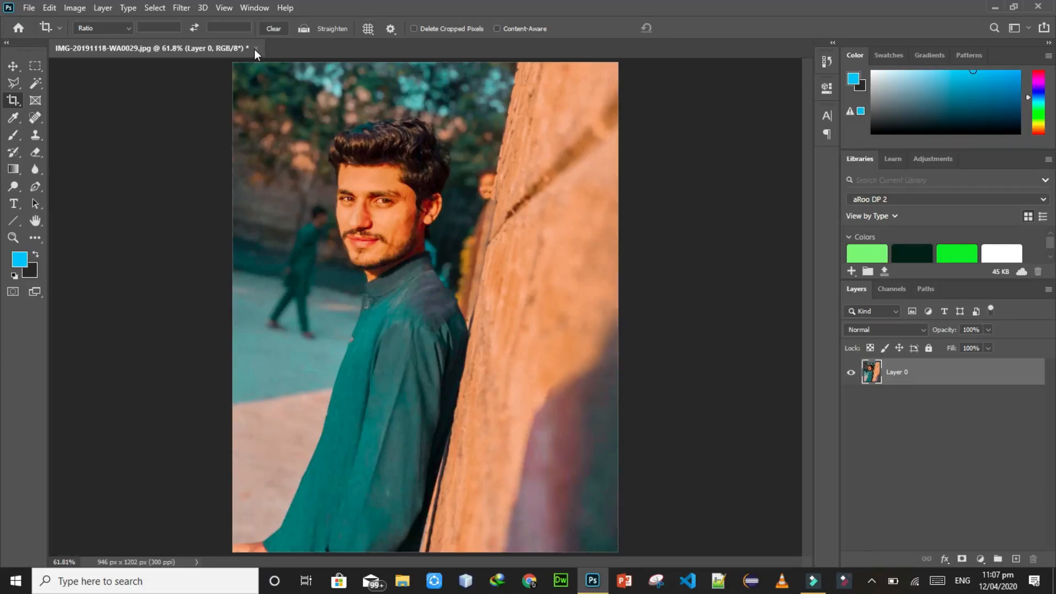
Step: Open the photo of two women under a black umbrella from Downloads as a normal image through Camera Raw
{"action": "right_click", "coordinate": [322, 44]}
{"action": "left_click", "coordinate": [347, 129]}
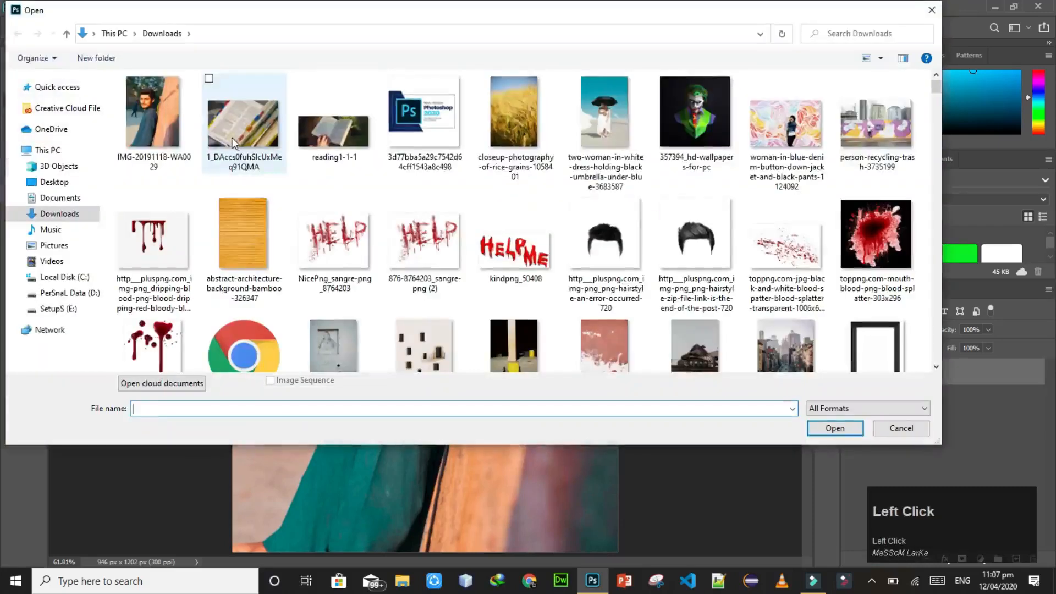
{"action": "double_click", "coordinate": [608, 120]}
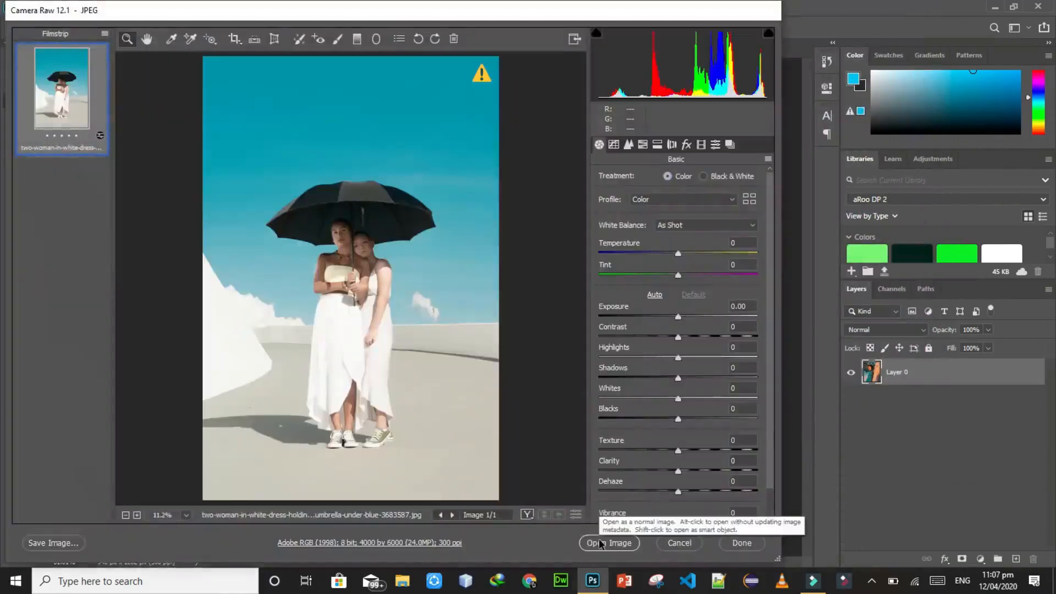
{"action": "left_click", "coordinate": [597, 542]}
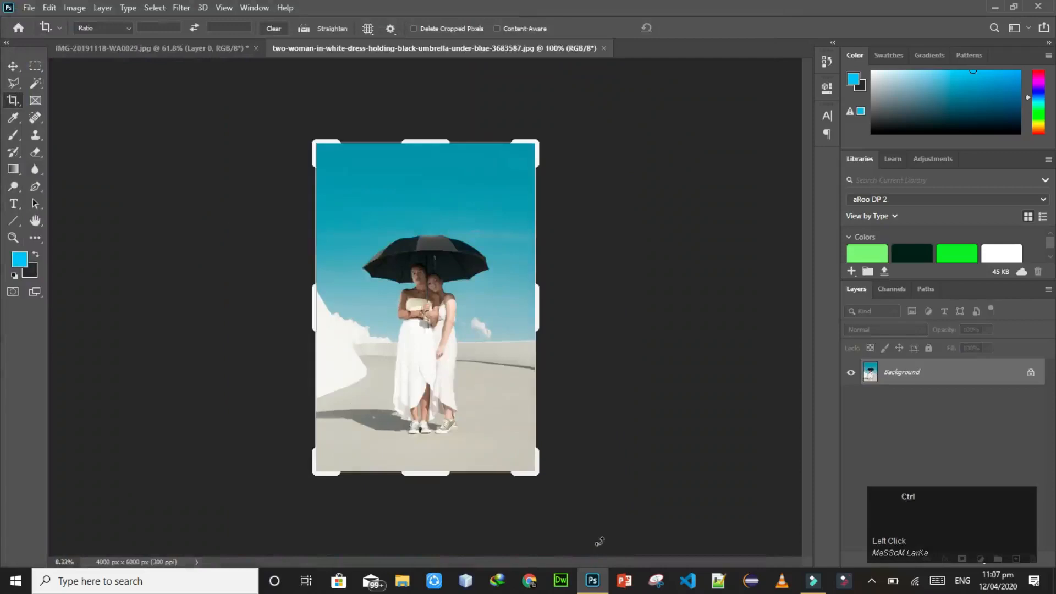
{"action": "key", "text": "ctrl+0"}
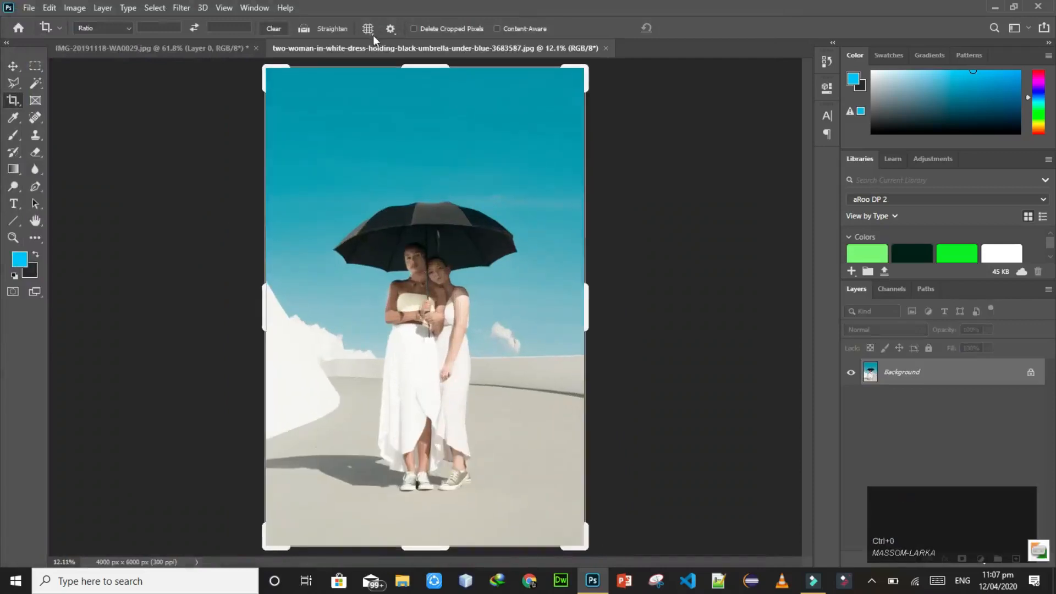
Step: Set the Crop tool's overlay display to Auto Show Overlay, keeping Rule of Thirds as the guide
{"action": "left_click", "coordinate": [372, 33]}
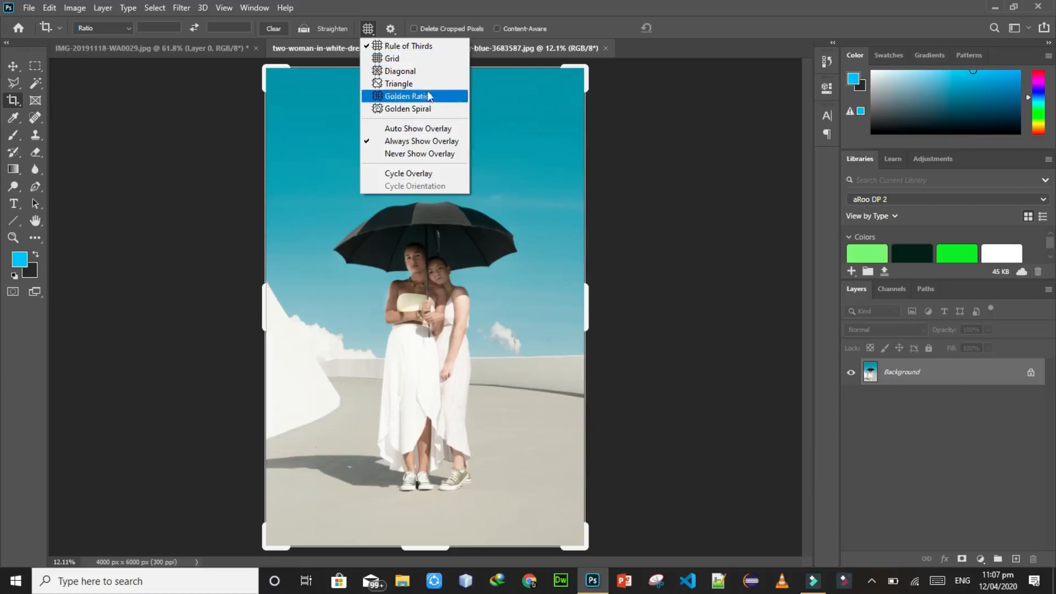
{"action": "left_click", "coordinate": [419, 128]}
{"action": "left_click", "coordinate": [368, 28]}
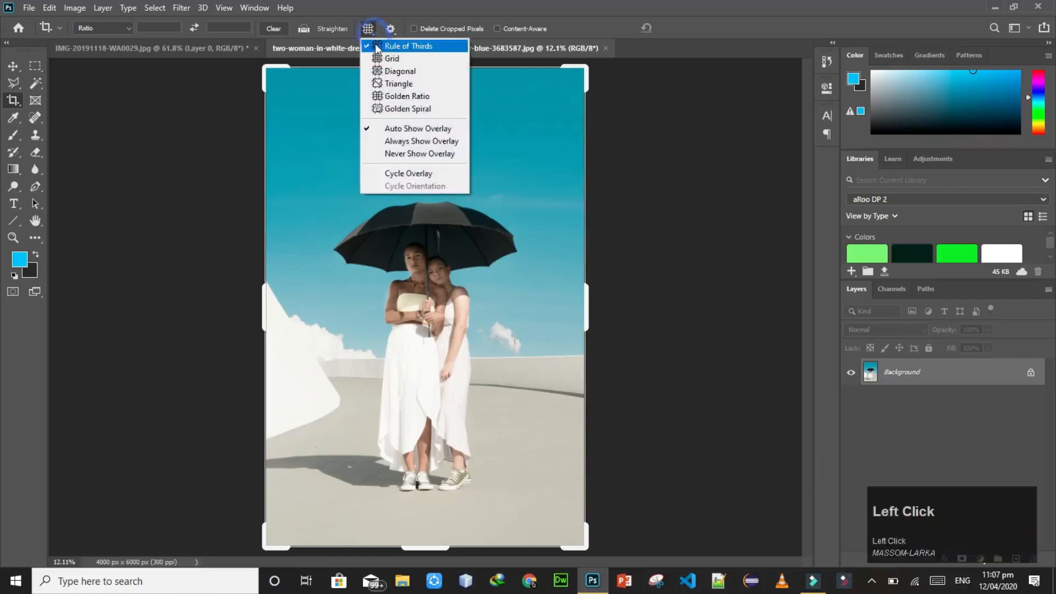
{"action": "left_click", "coordinate": [374, 142]}
Step: Try shifting the umbrella photo within the crop frame to preview the Rule of Thirds overlay, and undo the shift
{"action": "left_click_drag", "start_coordinate": [378, 160], "coordinate": [435, 180]}
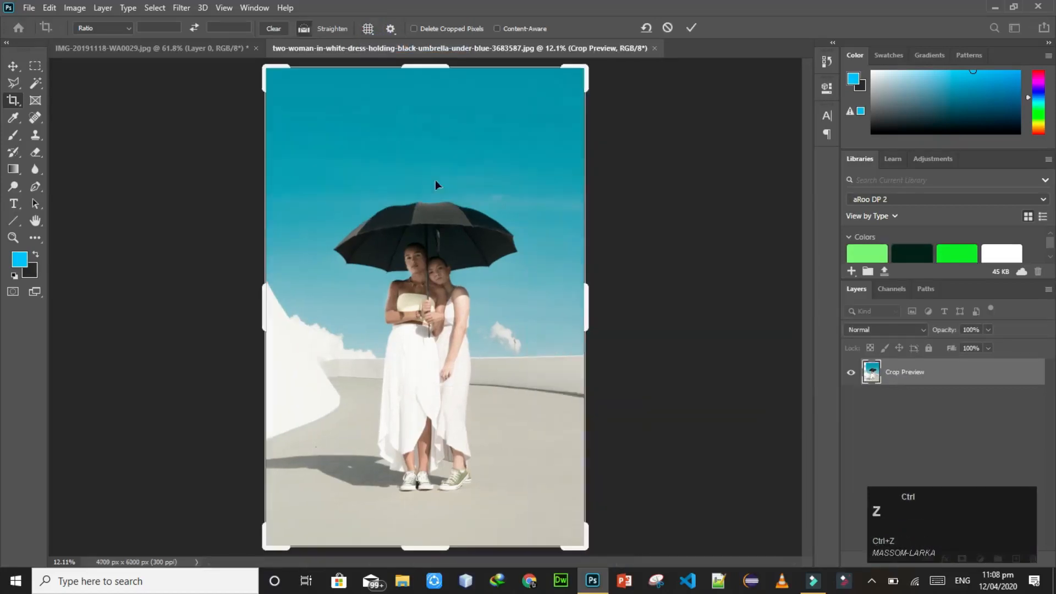
{"action": "left_click", "coordinate": [376, 158]}
{"action": "left_click_drag", "start_coordinate": [379, 207], "coordinate": [401, 185]}
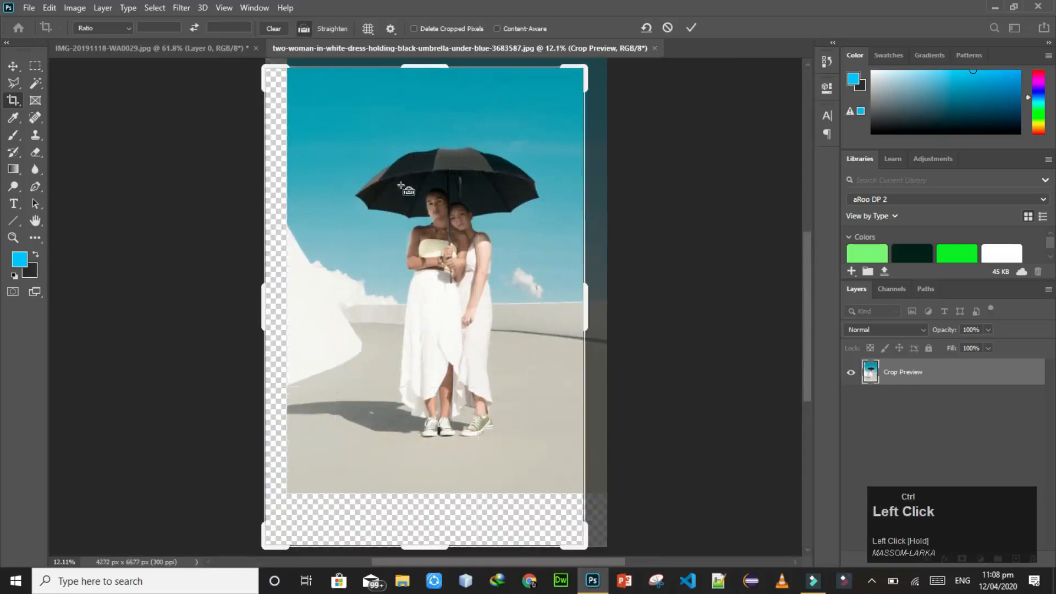
{"action": "key", "text": "ctrl+z"}
Step: Switch the crop overlay to Grid and shift the photo slightly within the frame to preview it
{"action": "right_click", "coordinate": [370, 28]}
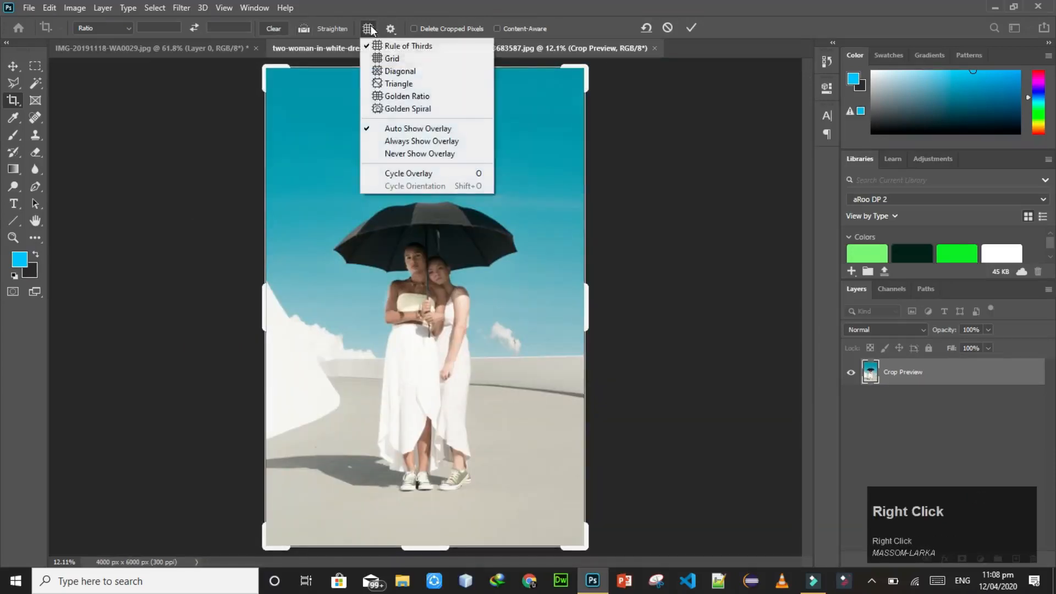
{"action": "left_click", "coordinate": [386, 60]}
{"action": "left_click", "coordinate": [385, 243]}
{"action": "left_click_drag", "start_coordinate": [346, 253], "coordinate": [345, 239]}
Step: Preview the Diagonal and Golden Spiral crop overlays, shifting the photo within the frame for each
{"action": "right_click", "coordinate": [368, 29]}
{"action": "left_click", "coordinate": [400, 71]}
{"action": "left_click_drag", "start_coordinate": [414, 194], "coordinate": [416, 220]}
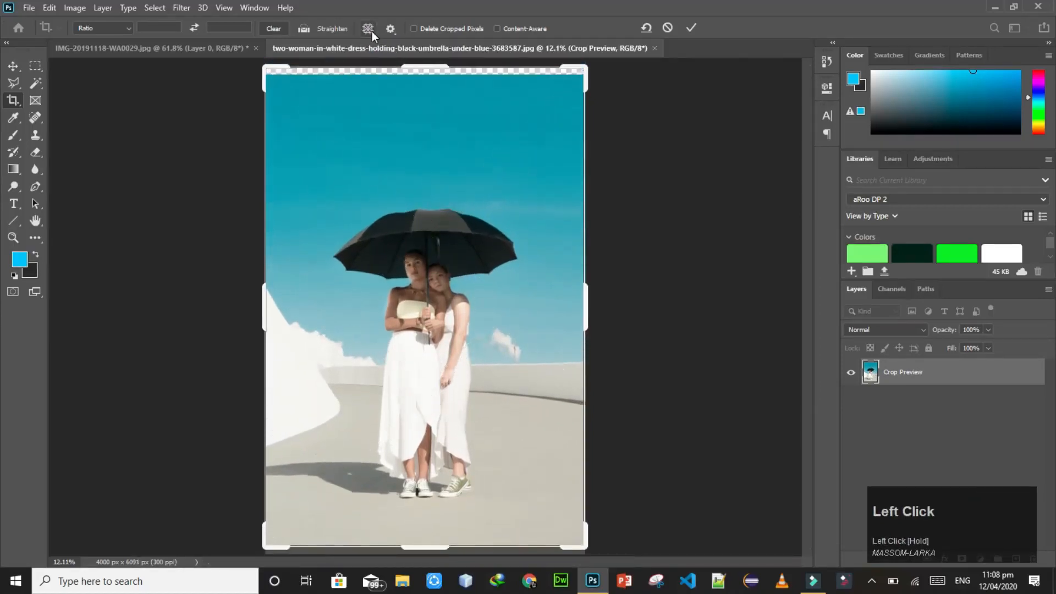
{"action": "right_click", "coordinate": [367, 28]}
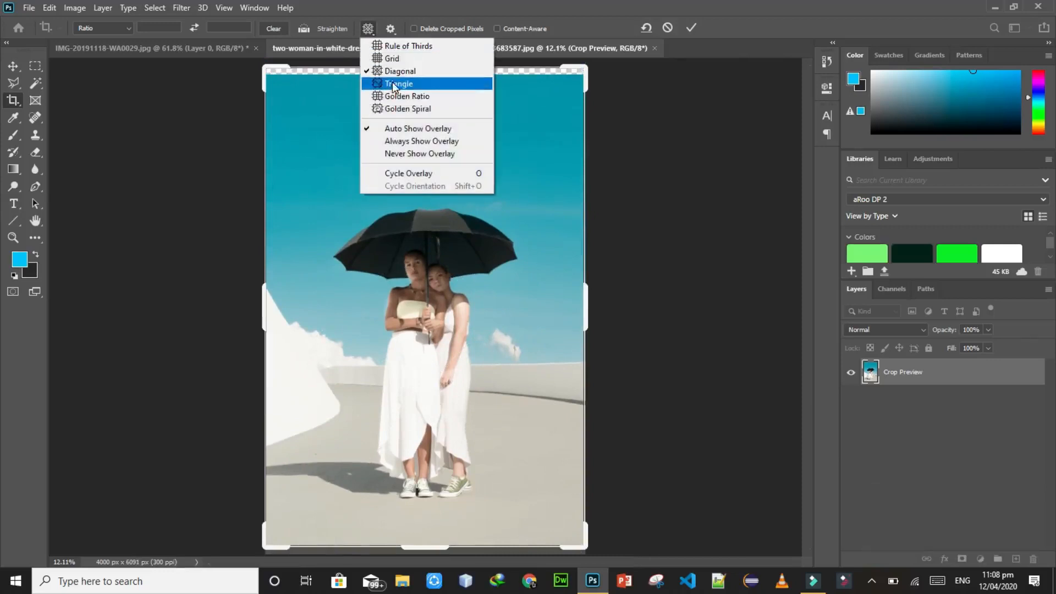
{"action": "left_click", "coordinate": [393, 109]}
{"action": "mouse_move", "coordinate": [368, 209]}
{"action": "left_mouse_down"}
{"action": "mouse_move", "coordinate": [407, 207]}
{"action": "mouse_move", "coordinate": [378, 207]}
{"action": "left_mouse_up"}
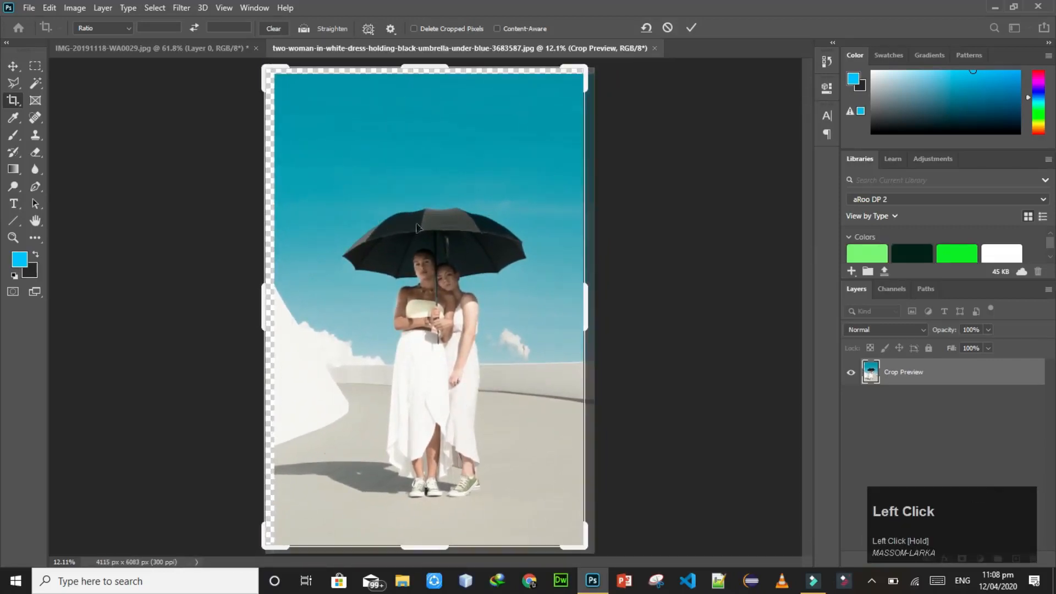
Step: Crop the umbrella photo closely around the two women, to about 1558 × 3474 px, and undo the crop
{"action": "left_click", "coordinate": [584, 299]}
{"action": "left_click_drag", "start_coordinate": [584, 300], "coordinate": [545, 297]}
{"action": "left_click_drag", "start_coordinate": [298, 321], "coordinate": [418, 320]}
{"action": "left_click_drag", "start_coordinate": [411, 60], "coordinate": [445, 282]}
{"action": "left_click", "coordinate": [690, 27]}
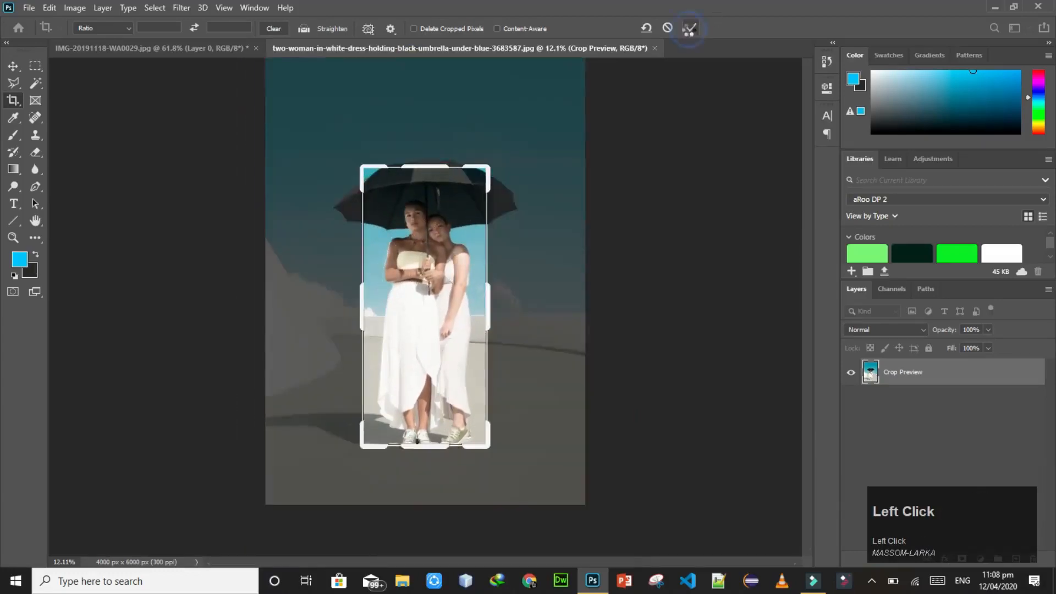
{"action": "key", "text": "ctrl+0"}
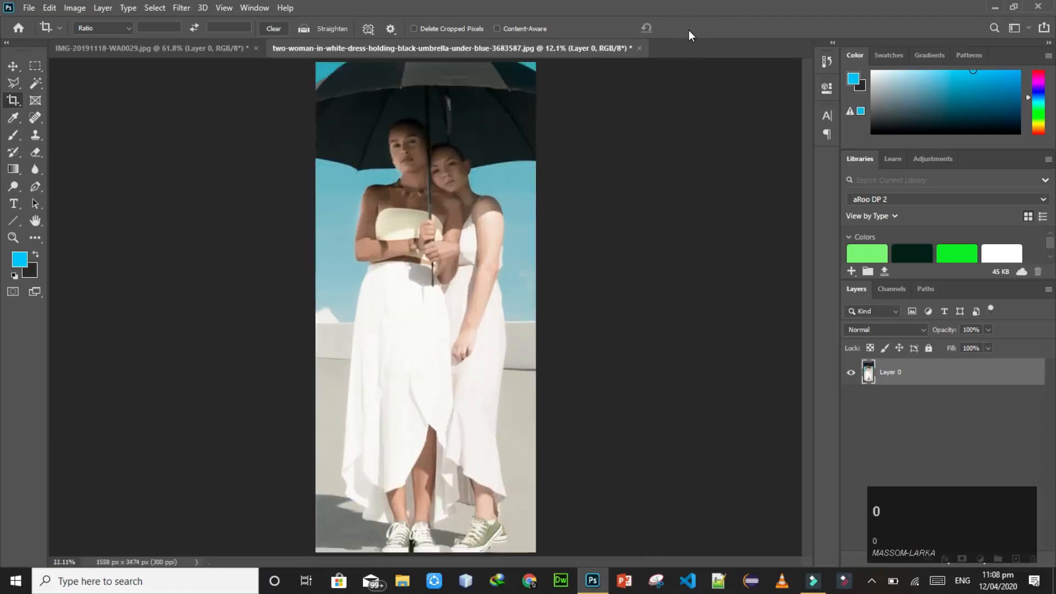
{"action": "key", "text": "ctrl+z"}
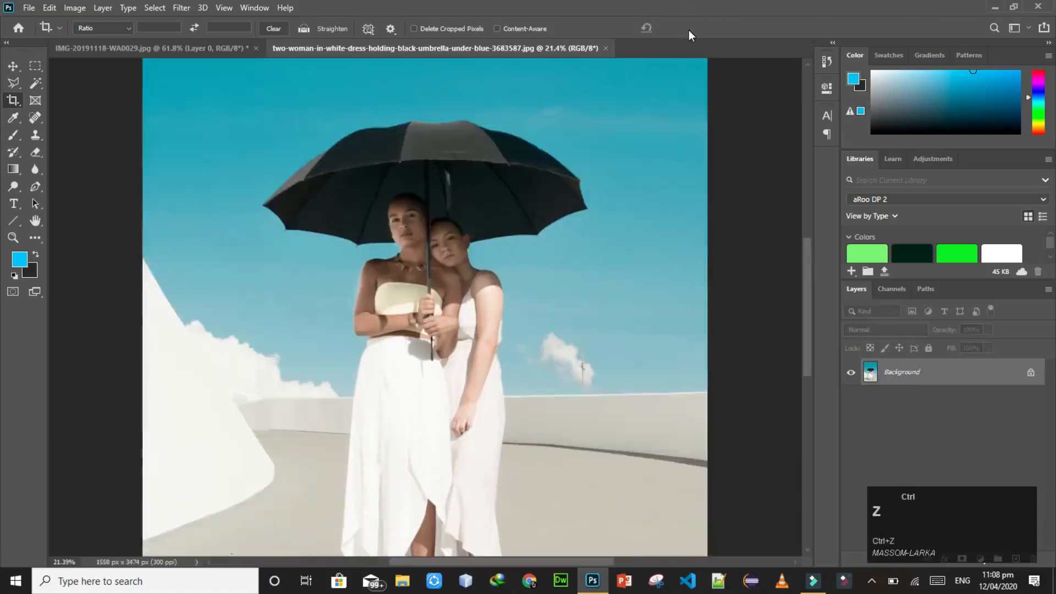
{"action": "key", "text": "ctrl+0"}
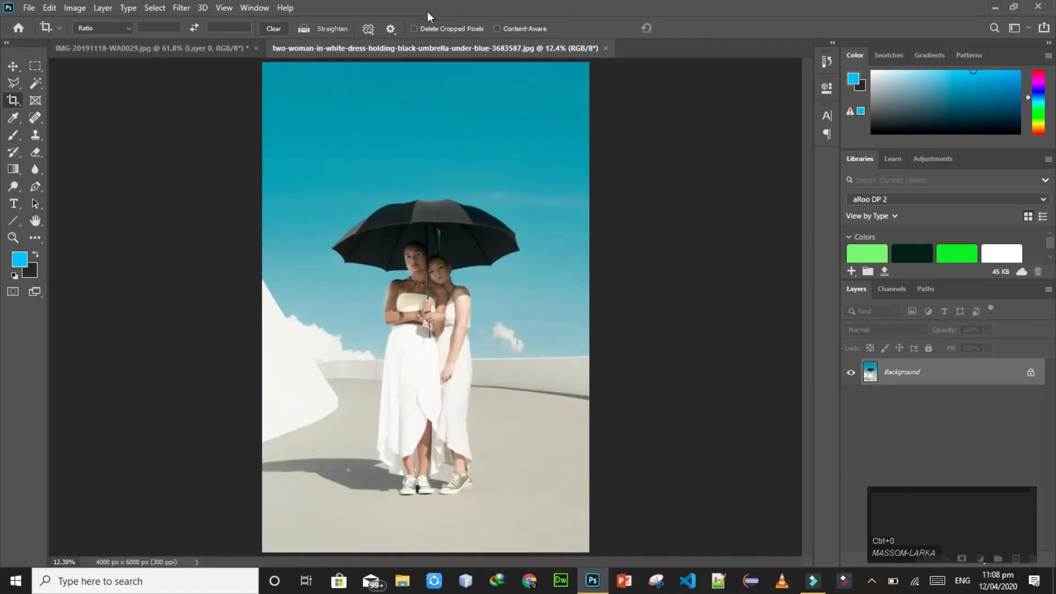
Step: Set the crop overlay back to Rule of Thirds and switch to the man's portrait, IMG-20191118-WA0029.jpg
{"action": "right_click", "coordinate": [372, 31]}
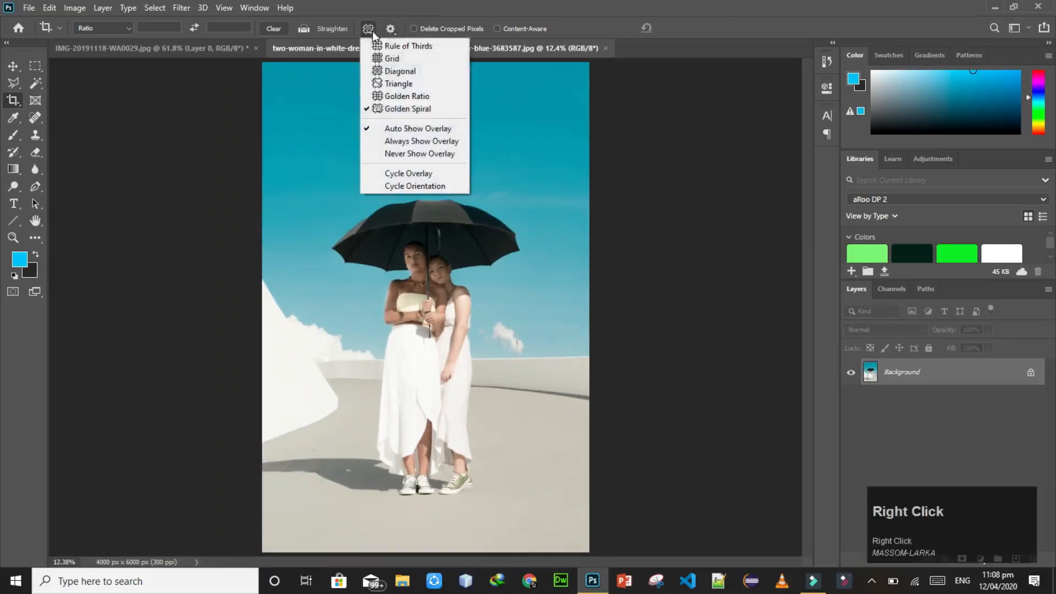
{"action": "left_click", "coordinate": [409, 60]}
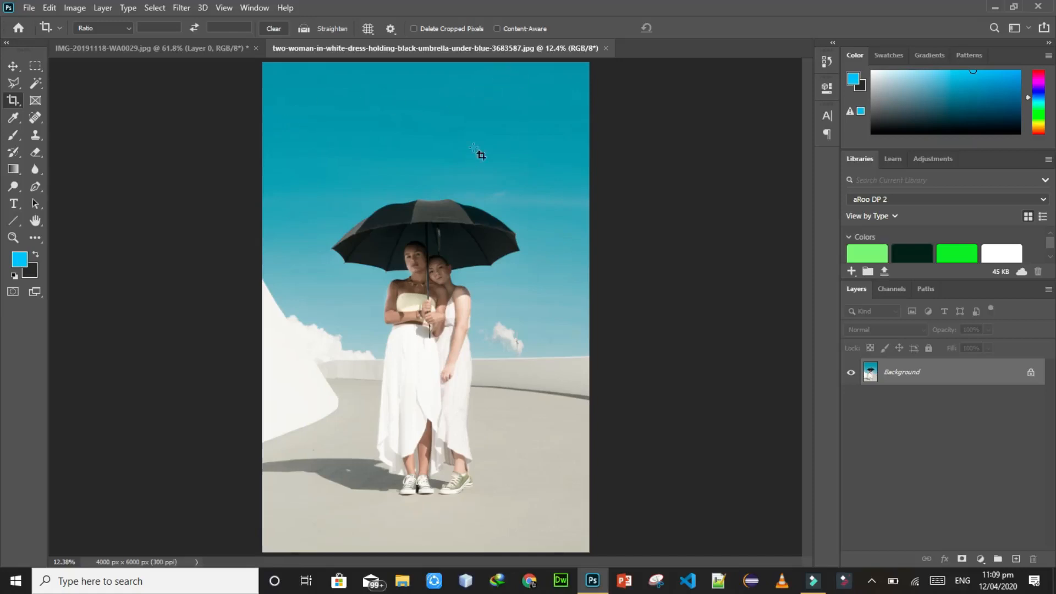
{"action": "left_click", "coordinate": [219, 49]}
{"action": "key", "text": "ctrl"}
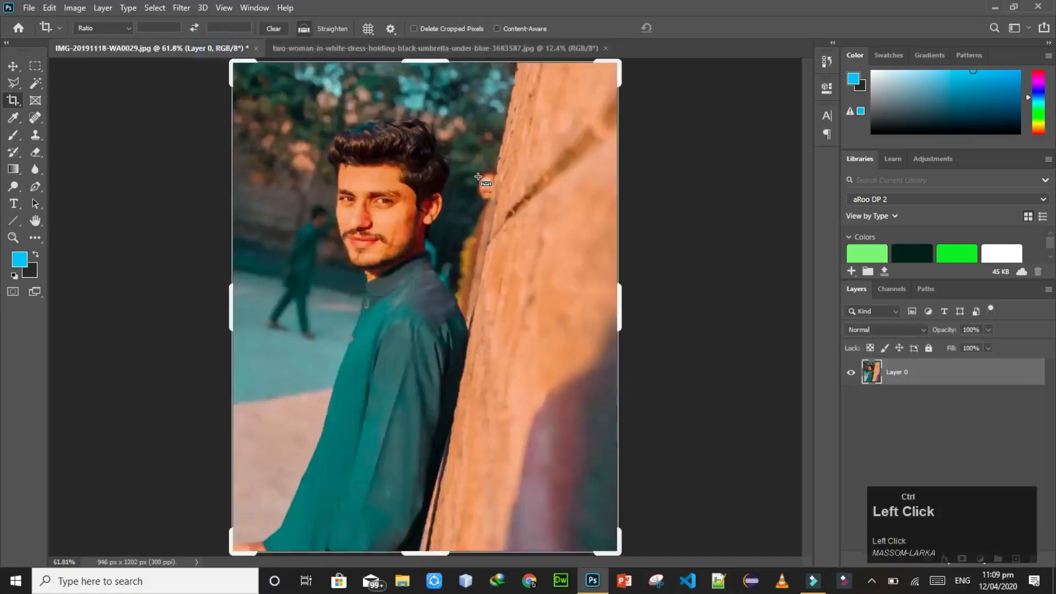
{"action": "key", "text": "ctrl+d"}
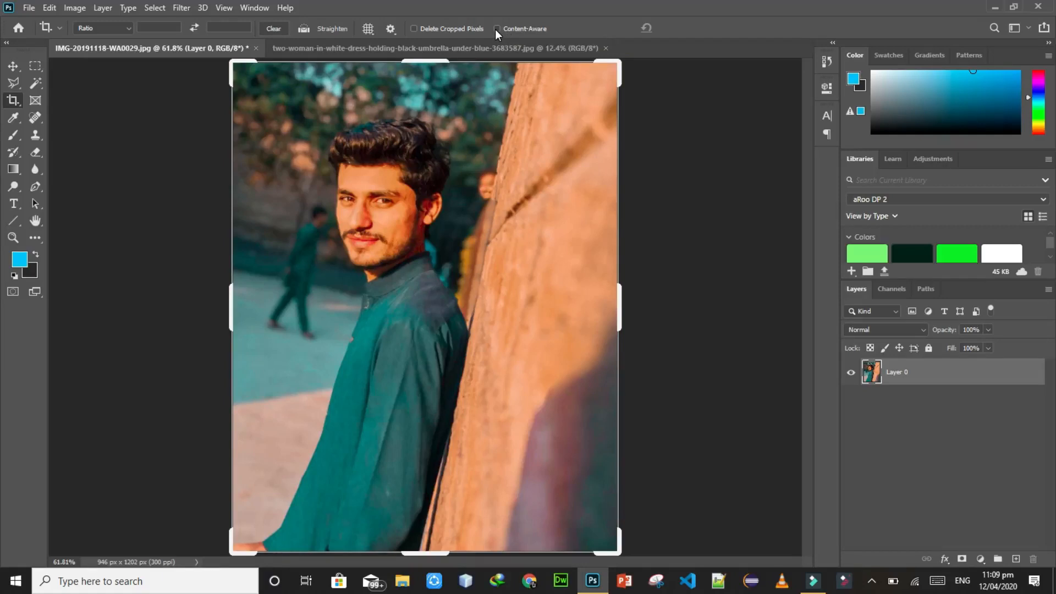
Step: Extend the portrait's canvas beyond its right and top edges with Content-Aware off, applying it at about 1059 × 1339 px
{"action": "left_click", "coordinate": [618, 310]}
{"action": "left_click_drag", "start_coordinate": [619, 310], "coordinate": [640, 309]}
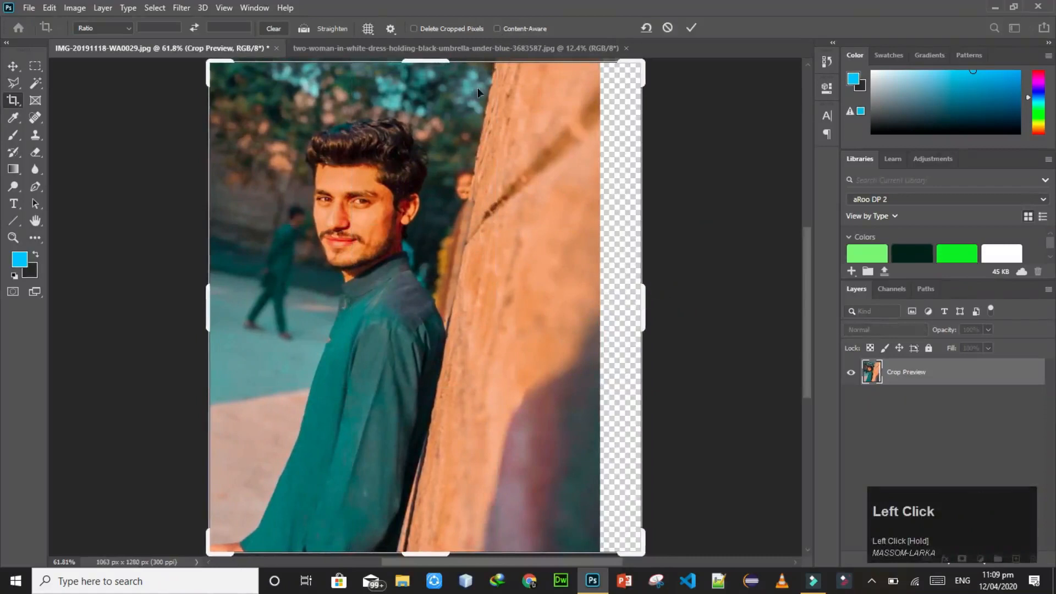
{"action": "mouse_move", "coordinate": [426, 61]}
{"action": "left_mouse_down"}
{"action": "mouse_move", "coordinate": [431, 50]}
{"action": "mouse_move", "coordinate": [435, 79]}
{"action": "left_mouse_up"}
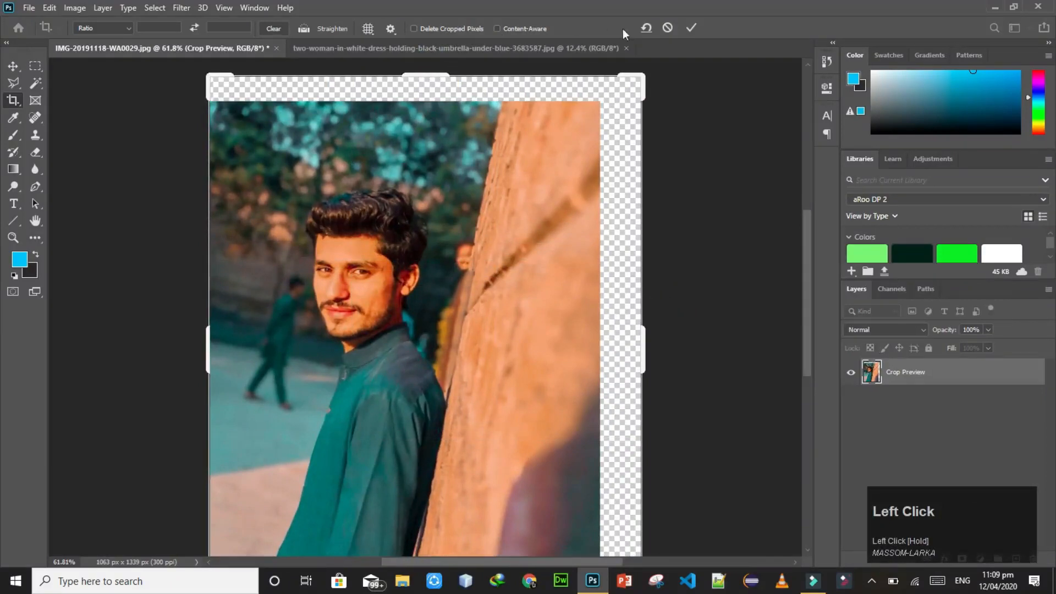
{"action": "left_click", "coordinate": [691, 28]}
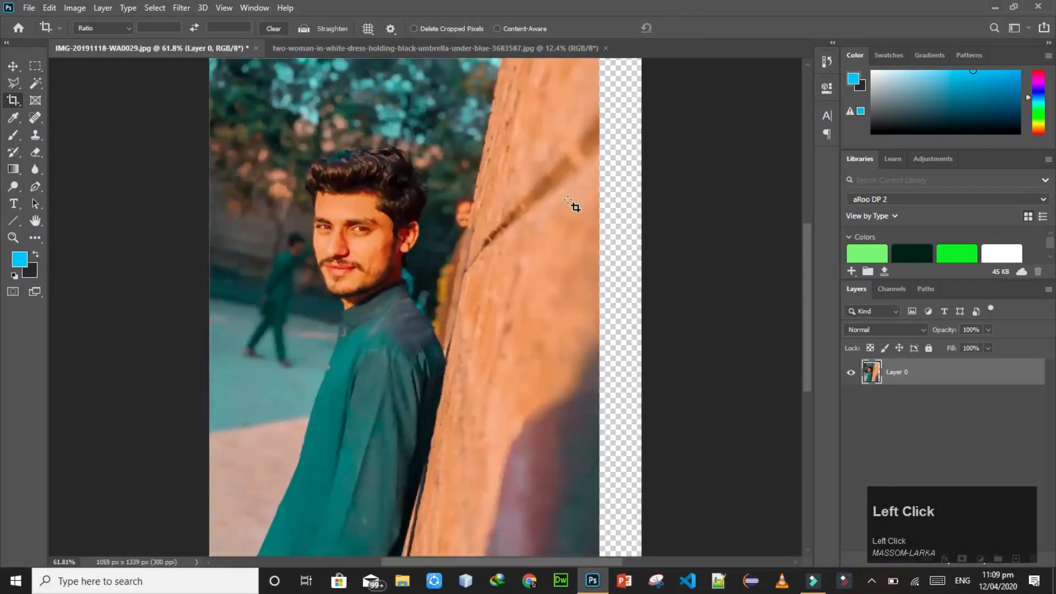
{"action": "key", "text": "ctrl+0"}
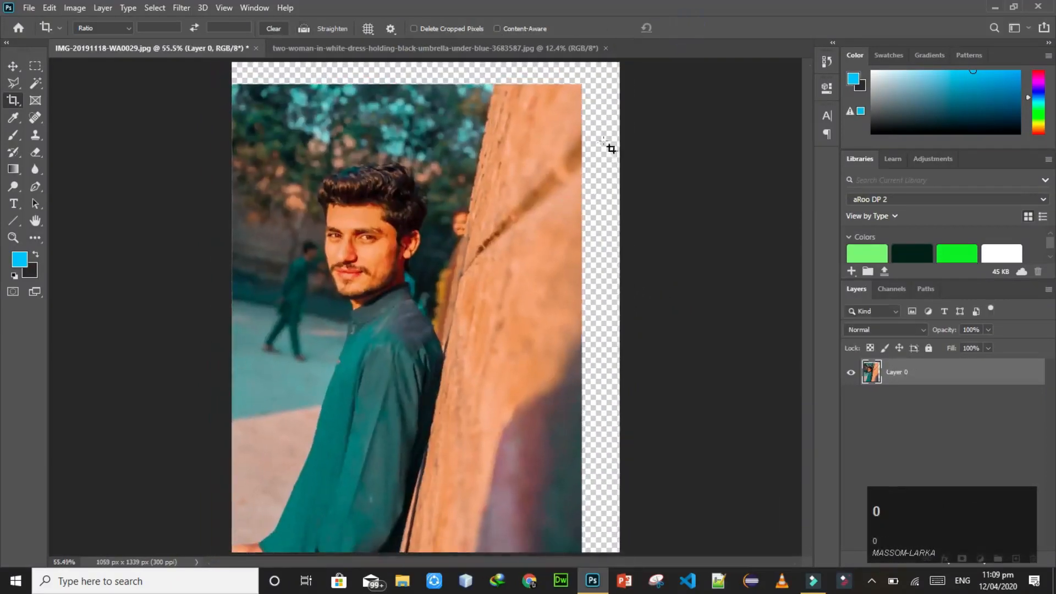
Step: Try trimming the portrait's transparent right and top areas, cancel the crop frame, and undo the applied canvas extension
{"action": "left_click", "coordinate": [602, 254]}
{"action": "left_click_drag", "start_coordinate": [616, 305], "coordinate": [600, 292]}
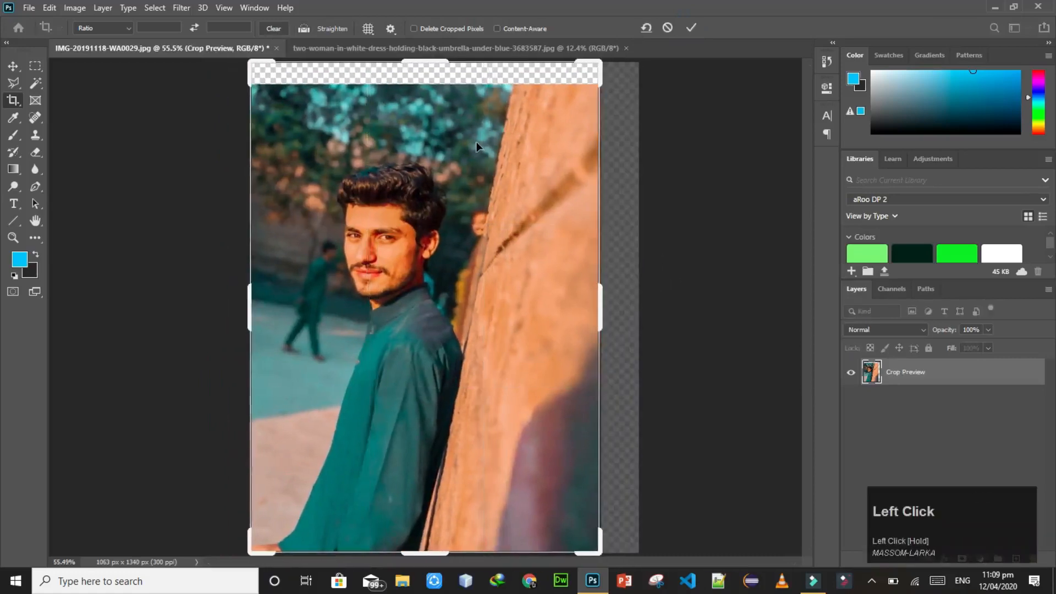
{"action": "left_click_drag", "start_coordinate": [427, 62], "coordinate": [427, 68]}
{"action": "mouse_move", "coordinate": [605, 313]}
{"action": "left_mouse_down"}
{"action": "mouse_move", "coordinate": [626, 314]}
{"action": "mouse_move", "coordinate": [608, 314]}
{"action": "left_mouse_up"}
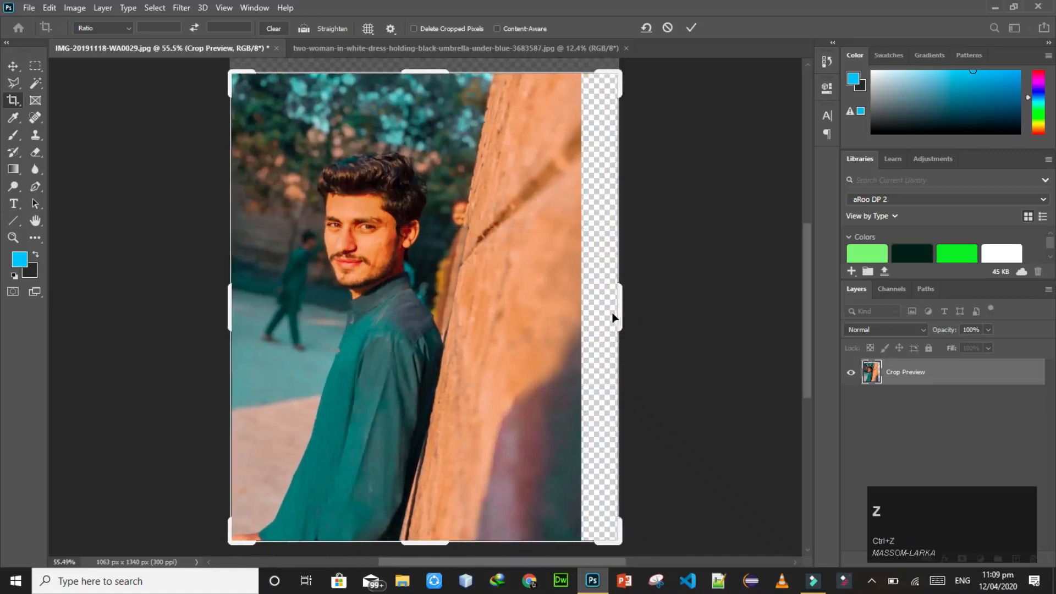
{"action": "left_click", "coordinate": [667, 25]}
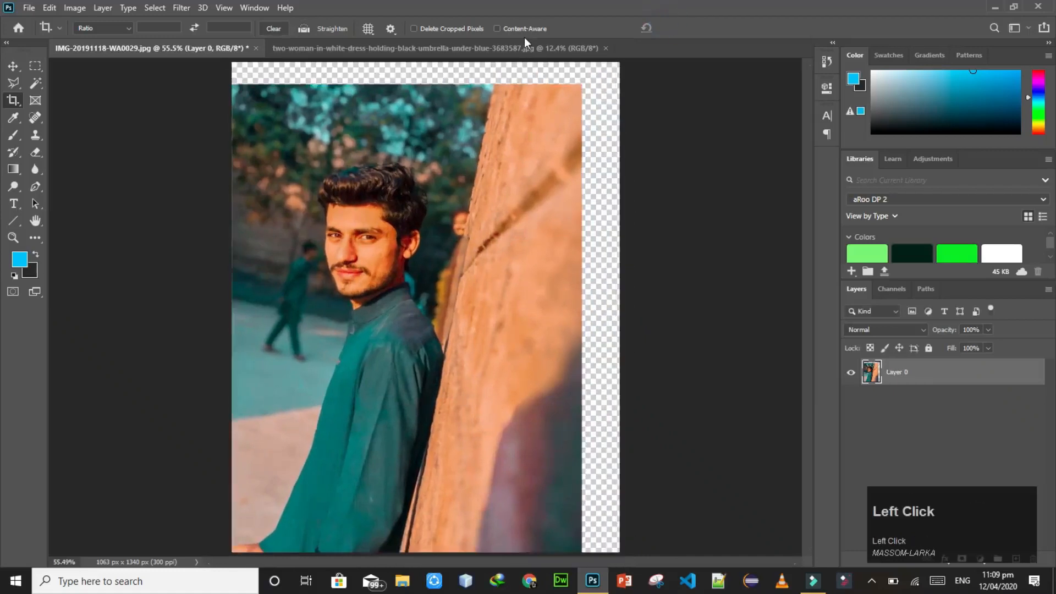
{"action": "key", "text": "ctrl+z"}
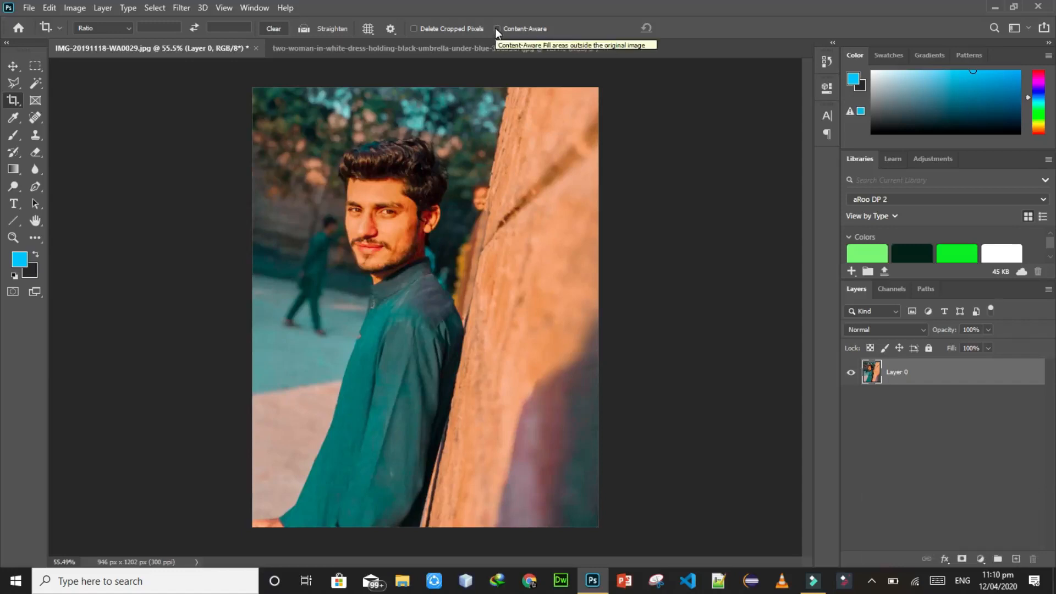
Step: Enable Content-Aware and extend the portrait past its right edge, applying the crop at about 1173 × 1202 px
{"action": "left_click", "coordinate": [498, 29]}
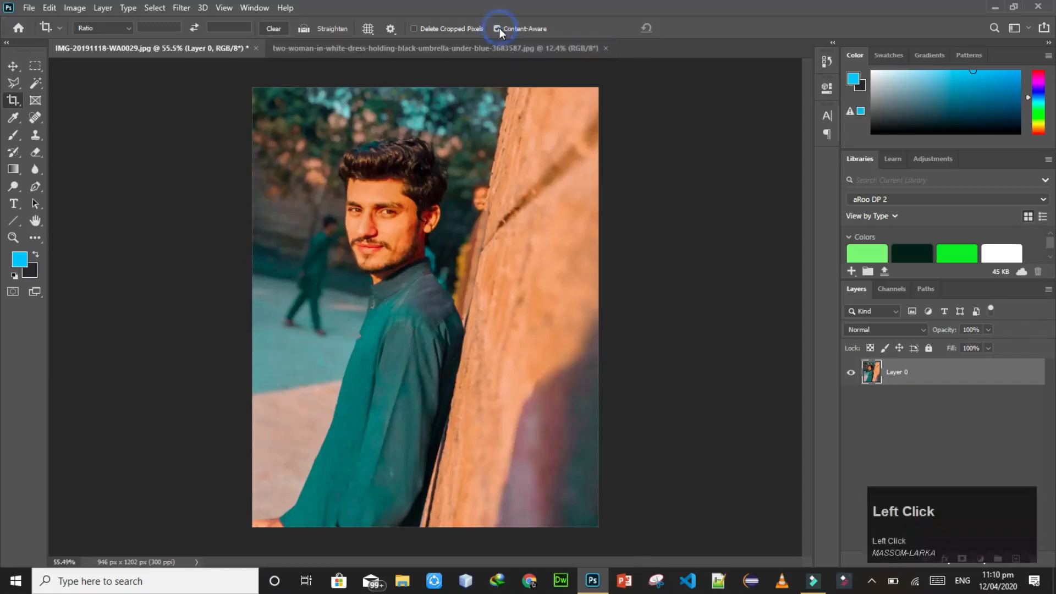
{"action": "left_click", "coordinate": [434, 228]}
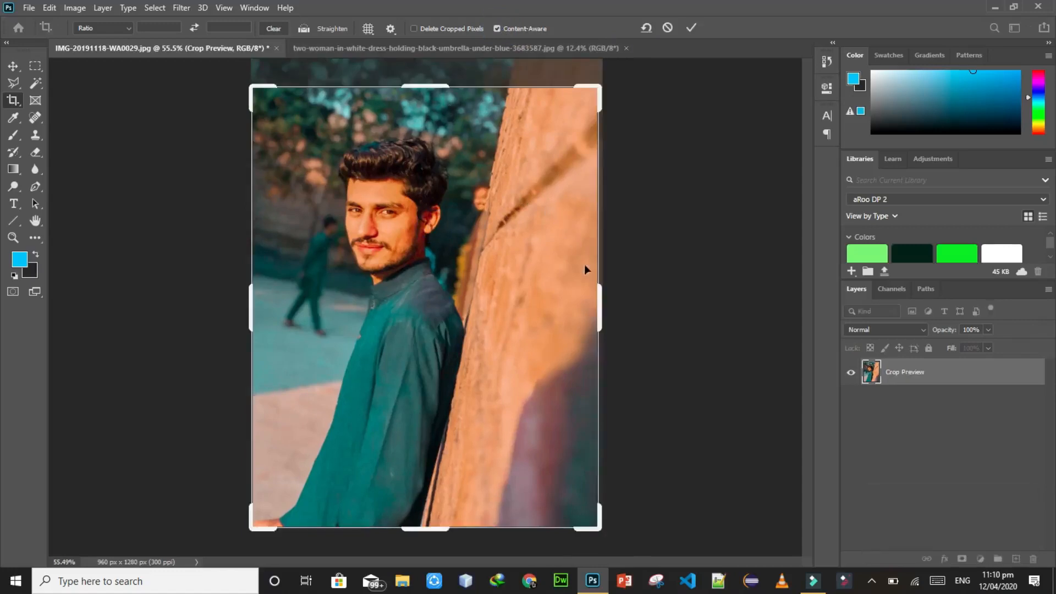
{"action": "left_click_drag", "start_coordinate": [598, 299], "coordinate": [630, 299]}
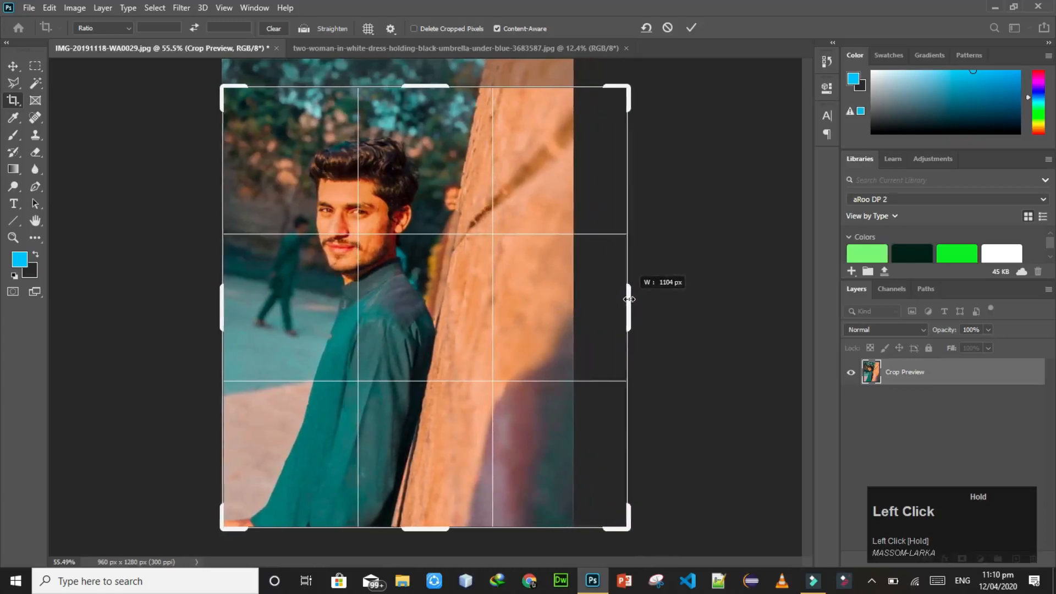
{"action": "mouse_move", "coordinate": [629, 299]}
{"action": "left_mouse_down"}
{"action": "mouse_move", "coordinate": [603, 295]}
{"action": "mouse_move", "coordinate": [641, 295]}
{"action": "left_mouse_up"}
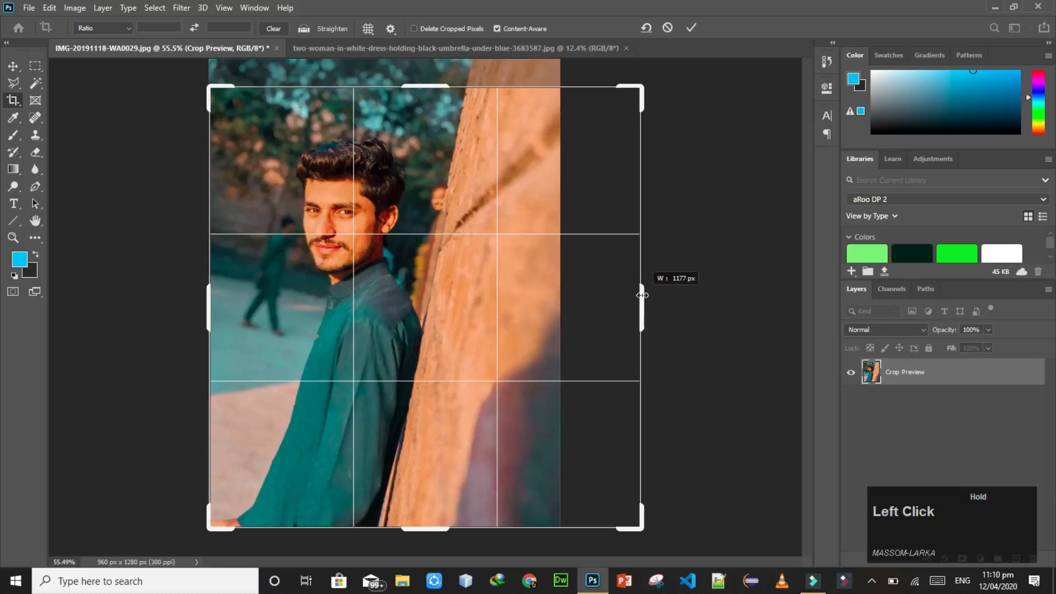
{"action": "mouse_move", "coordinate": [641, 295]}
{"action": "left_mouse_down"}
{"action": "mouse_move", "coordinate": [667, 298]}
{"action": "mouse_move", "coordinate": [601, 300]}
{"action": "mouse_move", "coordinate": [641, 299]}
{"action": "left_mouse_up"}
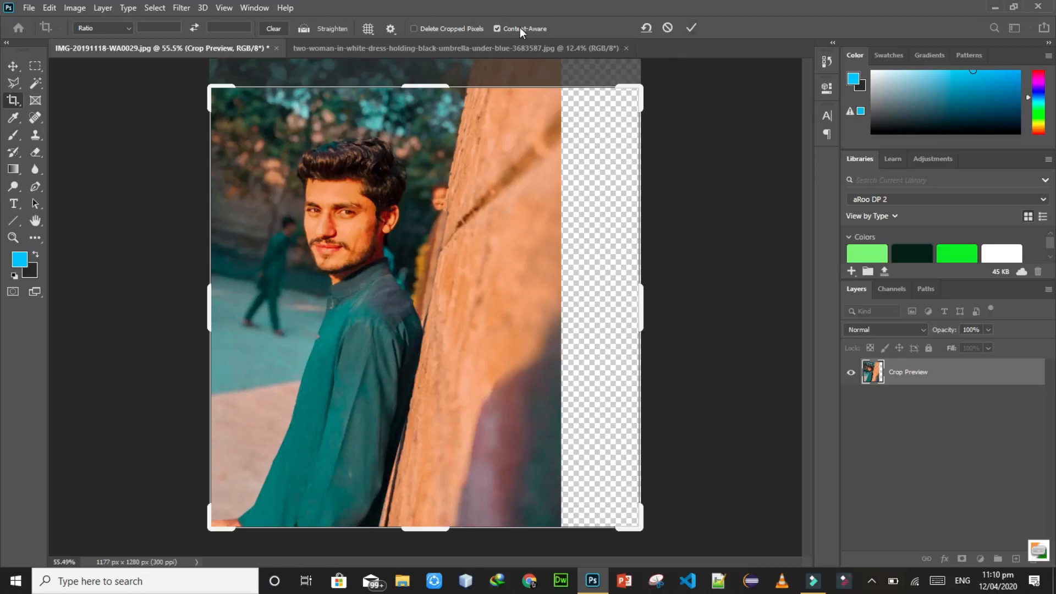
{"action": "left_click", "coordinate": [691, 28]}
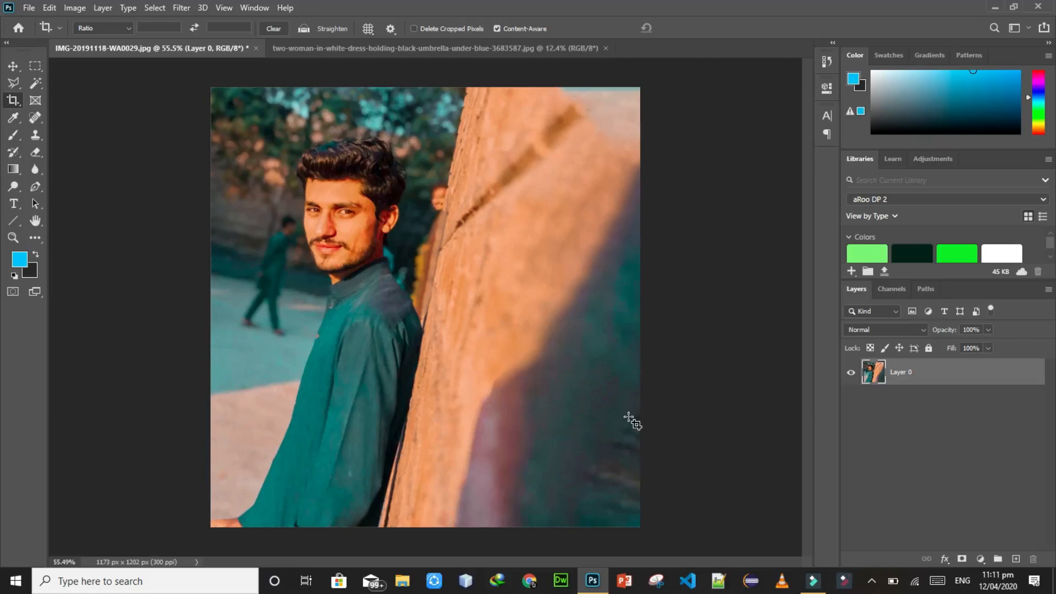
Step: Extend the umbrella photo past its right edge with Content-Aware on, applying the crop at about 4935 × 6000 px
{"action": "left_click", "coordinate": [489, 44]}
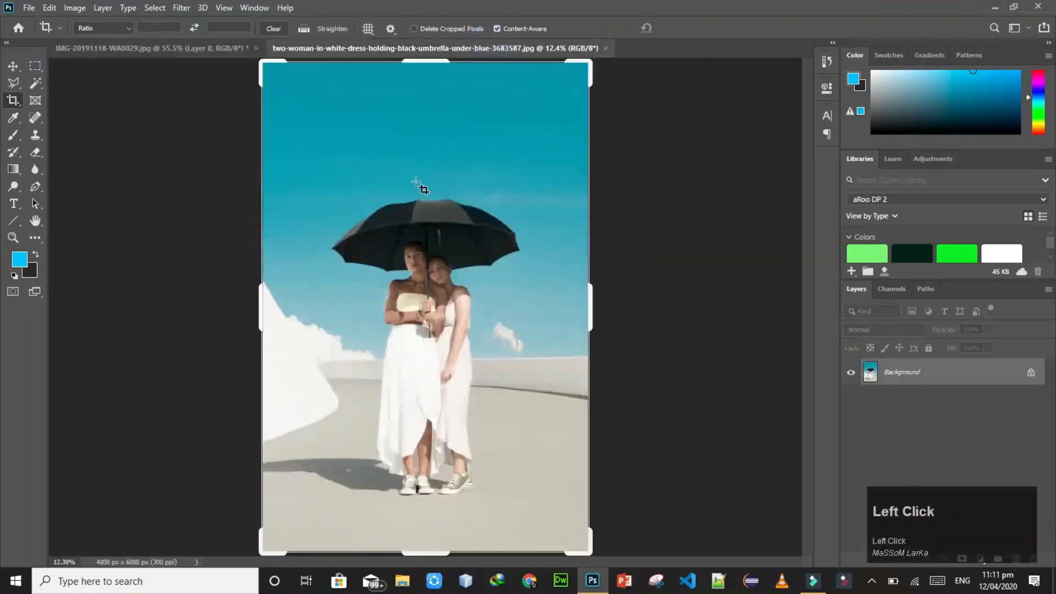
{"action": "left_click_drag", "start_coordinate": [590, 306], "coordinate": [628, 306]}
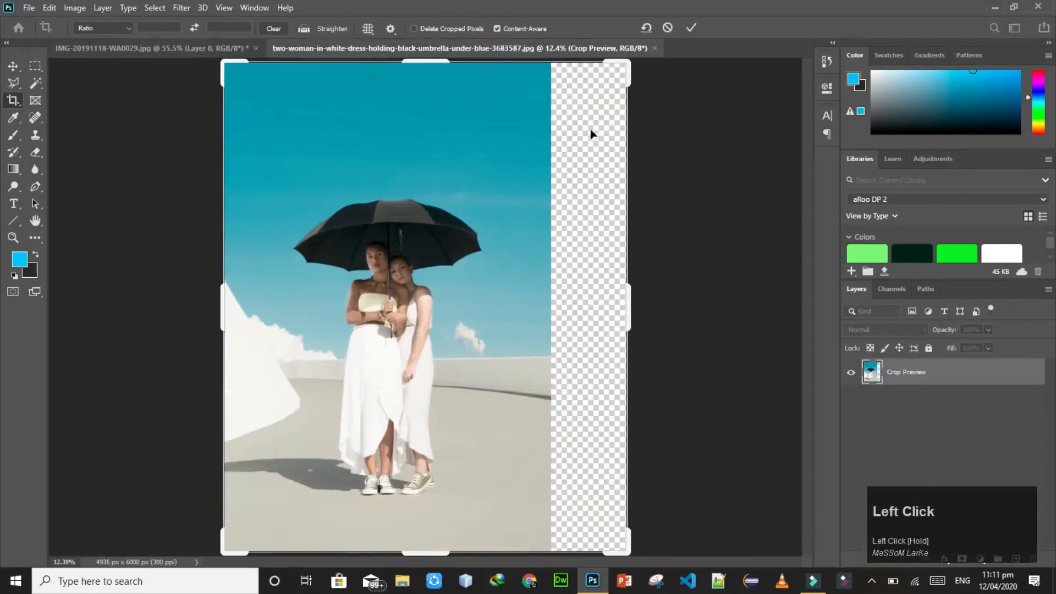
{"action": "left_click", "coordinate": [691, 28]}
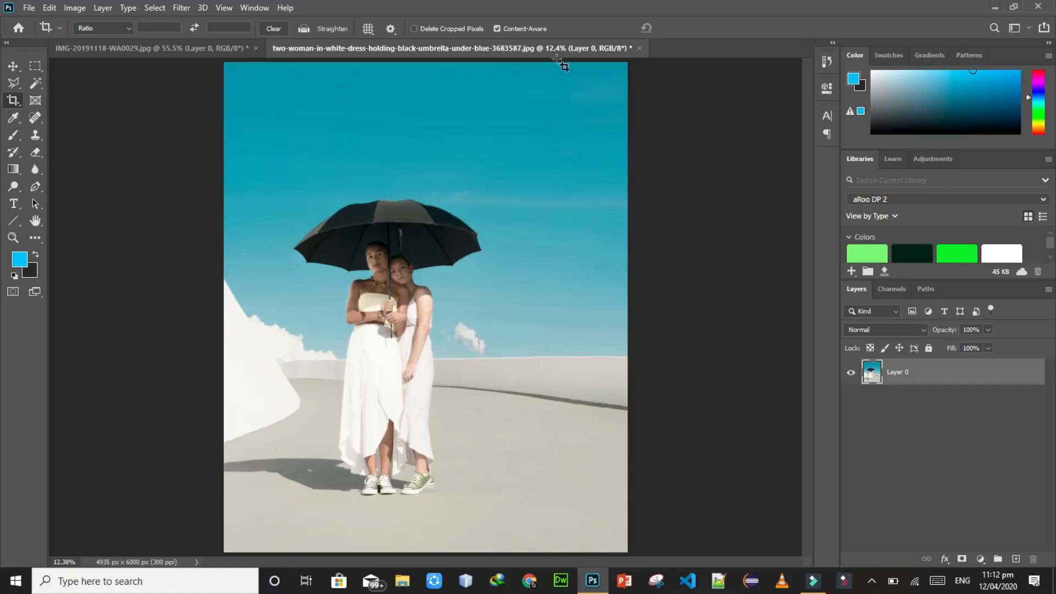
Step: Open the wheat field photo closeup-photography-of-rice-grains-1058401.jpg as a normal image through Camera Raw
{"action": "right_click", "coordinate": [671, 47]}
{"action": "left_click", "coordinate": [695, 131]}
{"action": "left_click", "coordinate": [589, 112]}
{"action": "double_click", "coordinate": [589, 112]}
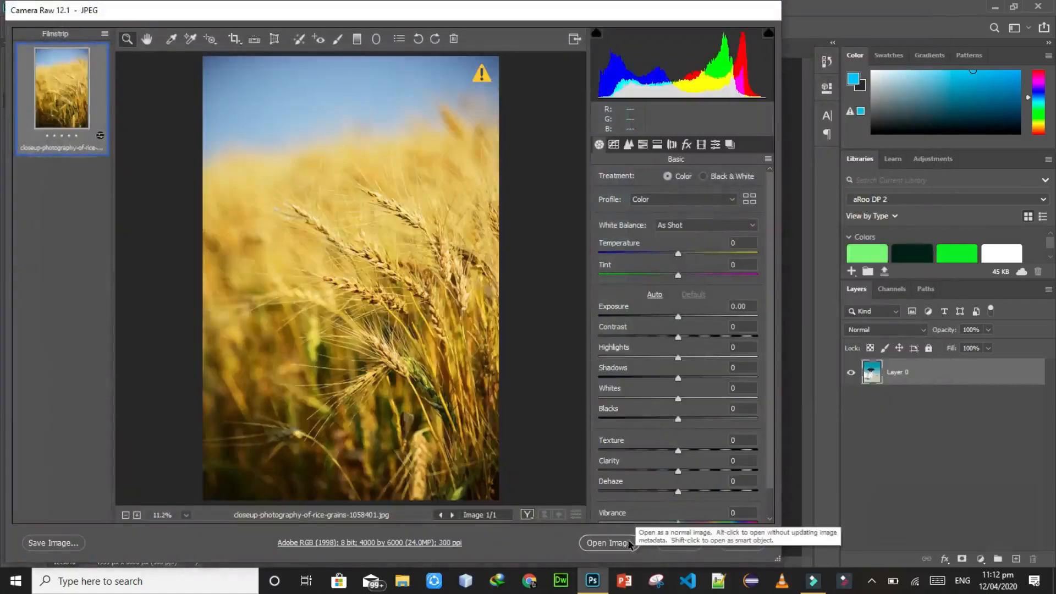
{"action": "left_click", "coordinate": [628, 543]}
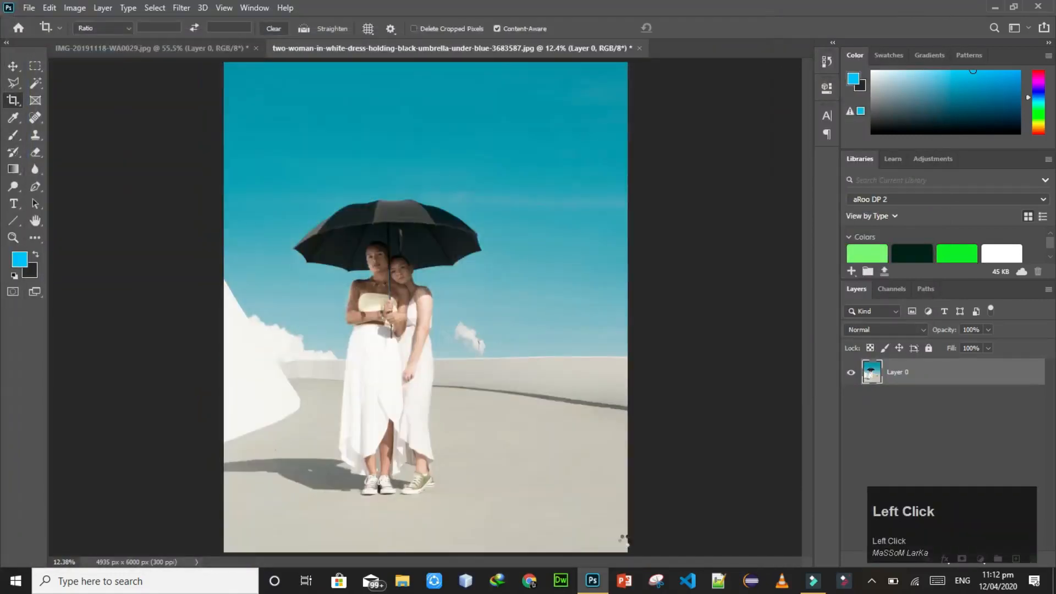
Step: Extend the wheat field photo past its right and top edges with Content-Aware on, applying the crop at about 4759 × 6660 px, and turn Content-Aware off
{"action": "key", "text": "ctrl+0"}
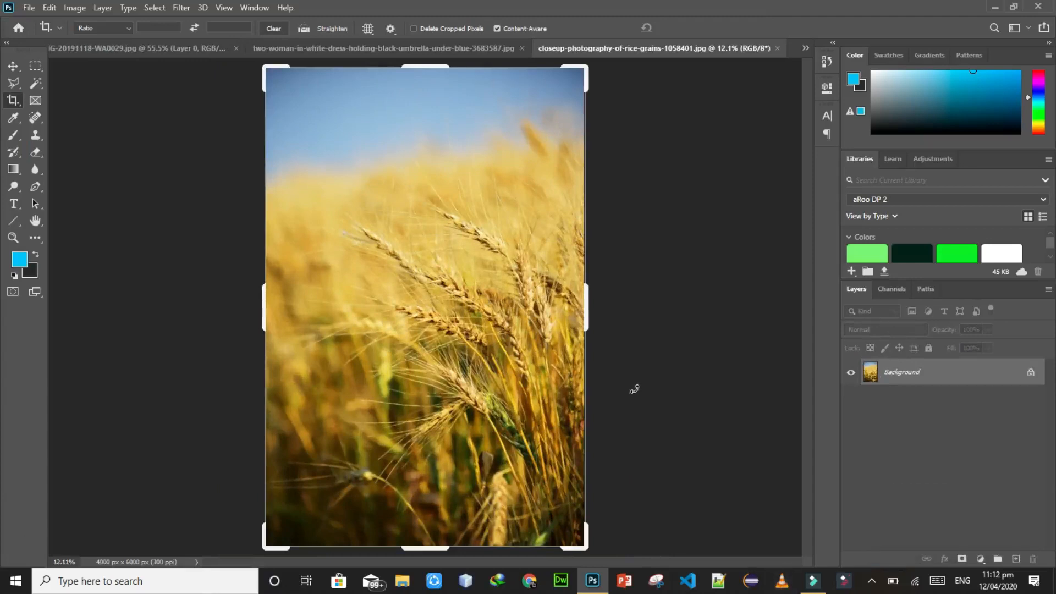
{"action": "left_click_drag", "start_coordinate": [589, 306], "coordinate": [618, 306]}
{"action": "left_click_drag", "start_coordinate": [430, 68], "coordinate": [434, 72]}
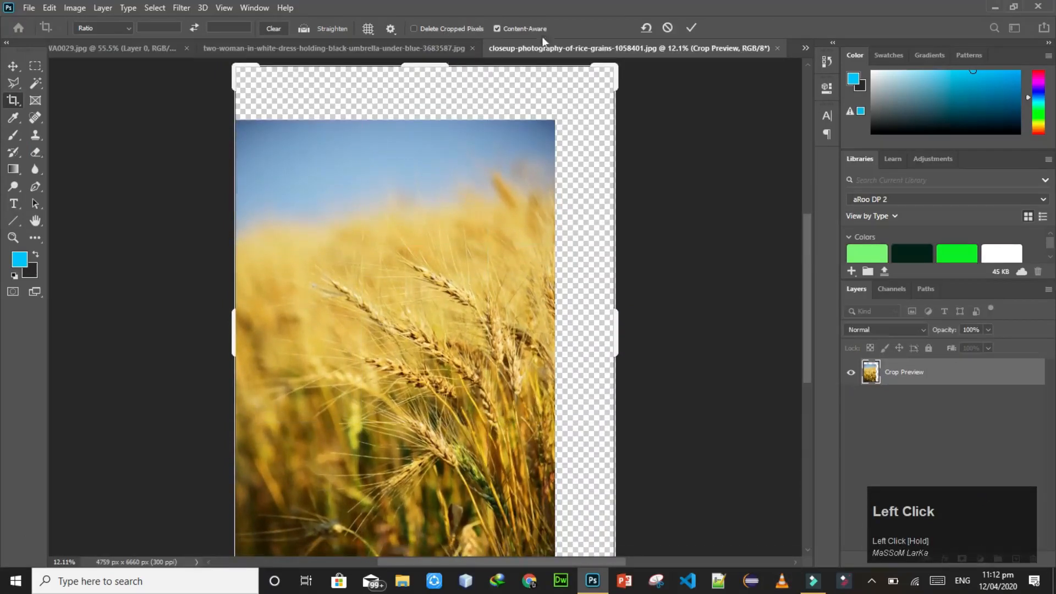
{"action": "left_click", "coordinate": [692, 27]}
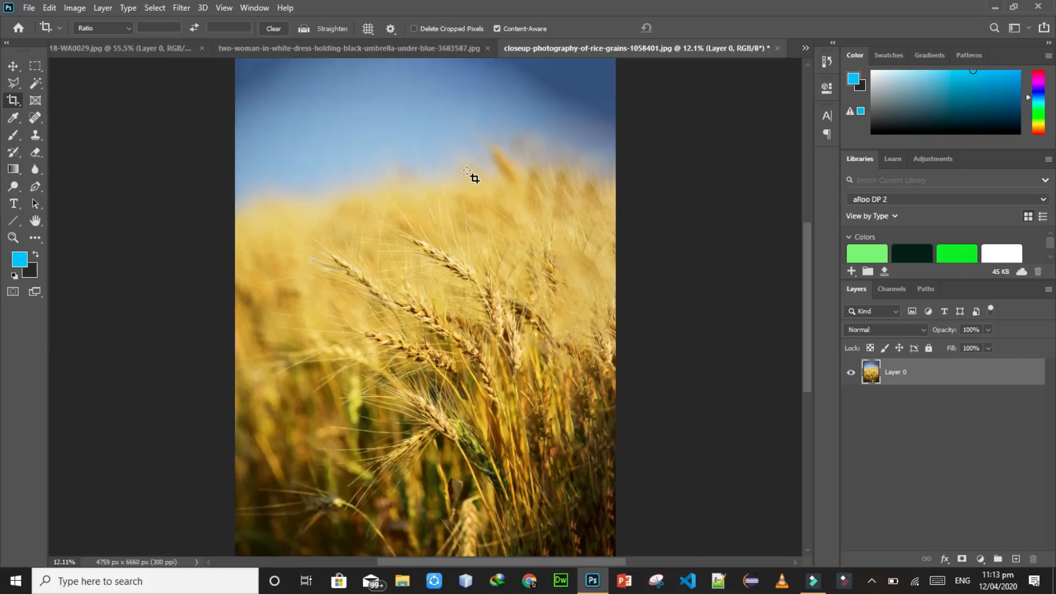
{"action": "left_click", "coordinate": [496, 28]}
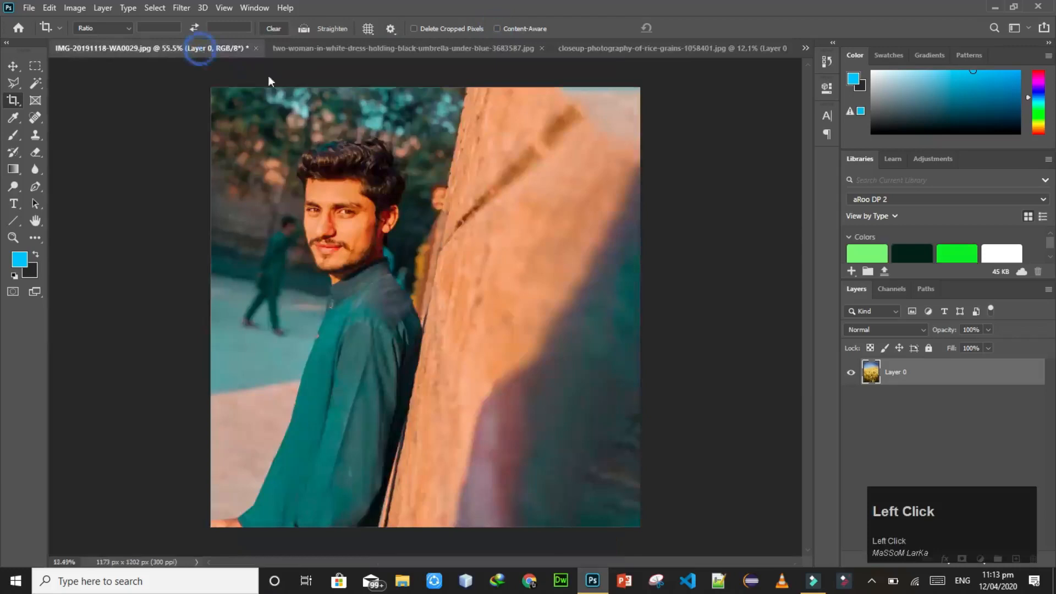
Step: Close the portrait and umbrella photos without saving, and cancel closing the wheat field photo
{"action": "left_click", "coordinate": [200, 49]}
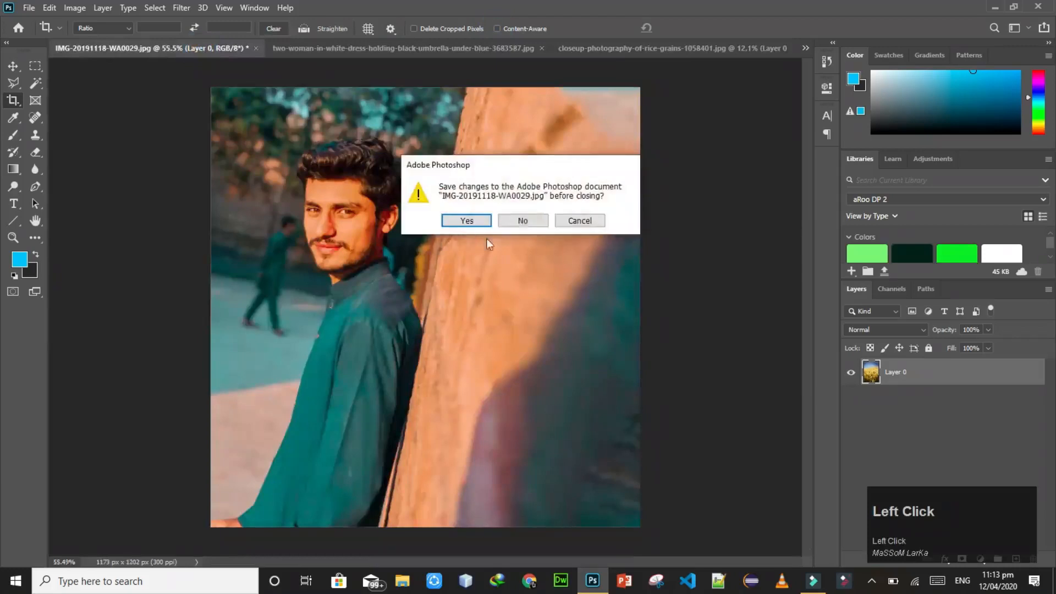
{"action": "left_click", "coordinate": [523, 220]}
{"action": "left_click", "coordinate": [228, 48]}
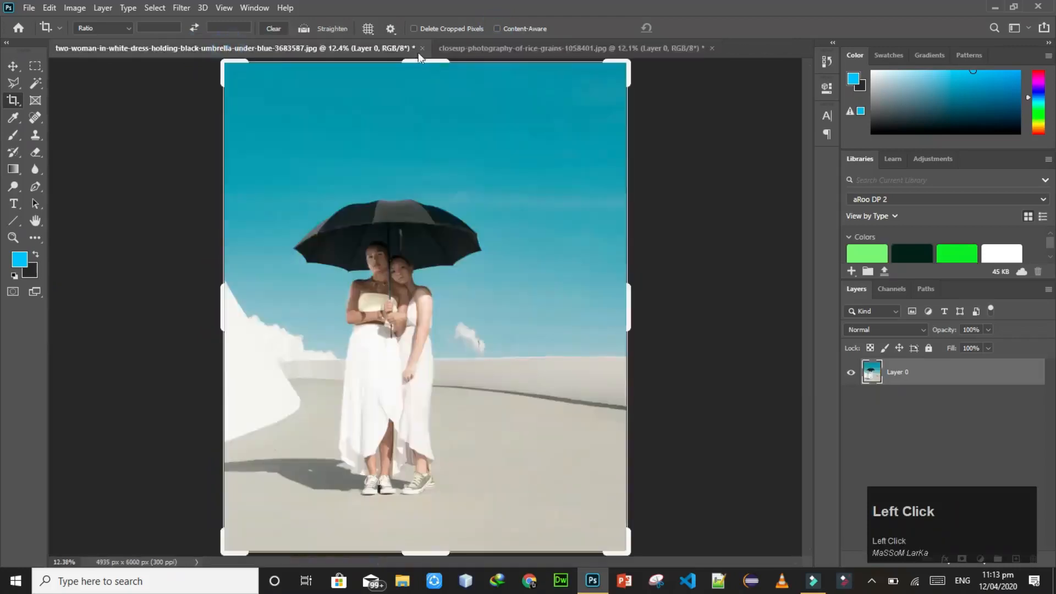
{"action": "left_click", "coordinate": [422, 48]}
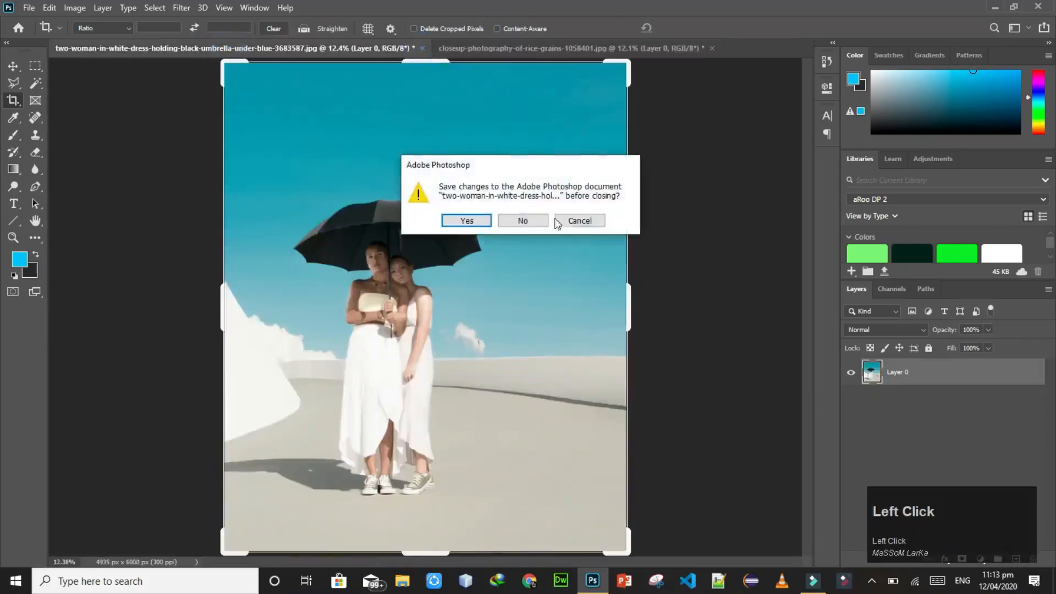
{"action": "left_click", "coordinate": [524, 221]}
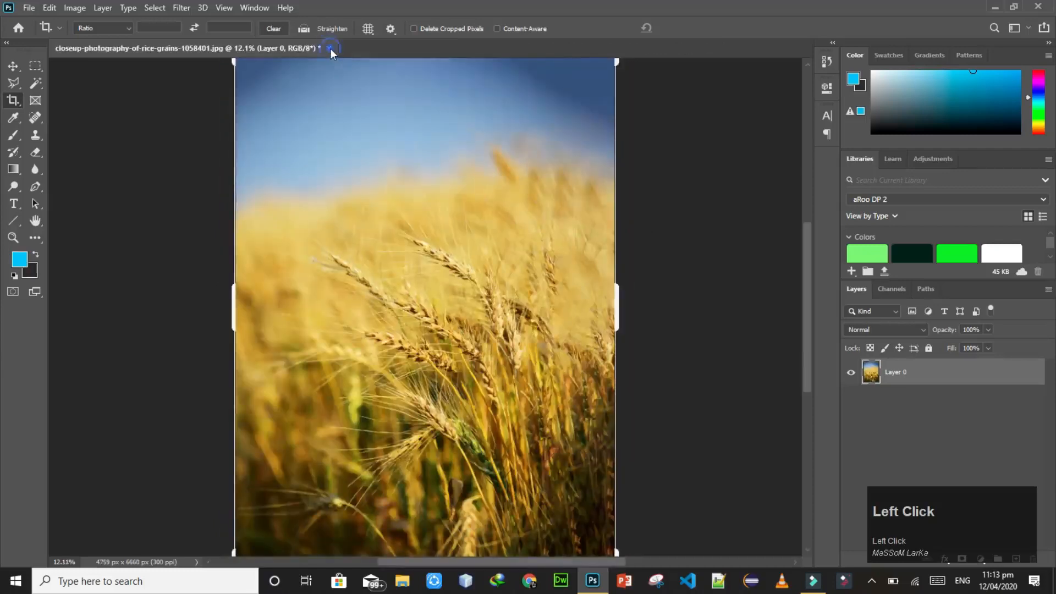
{"action": "left_click", "coordinate": [329, 48]}
{"action": "left_click", "coordinate": [578, 220]}
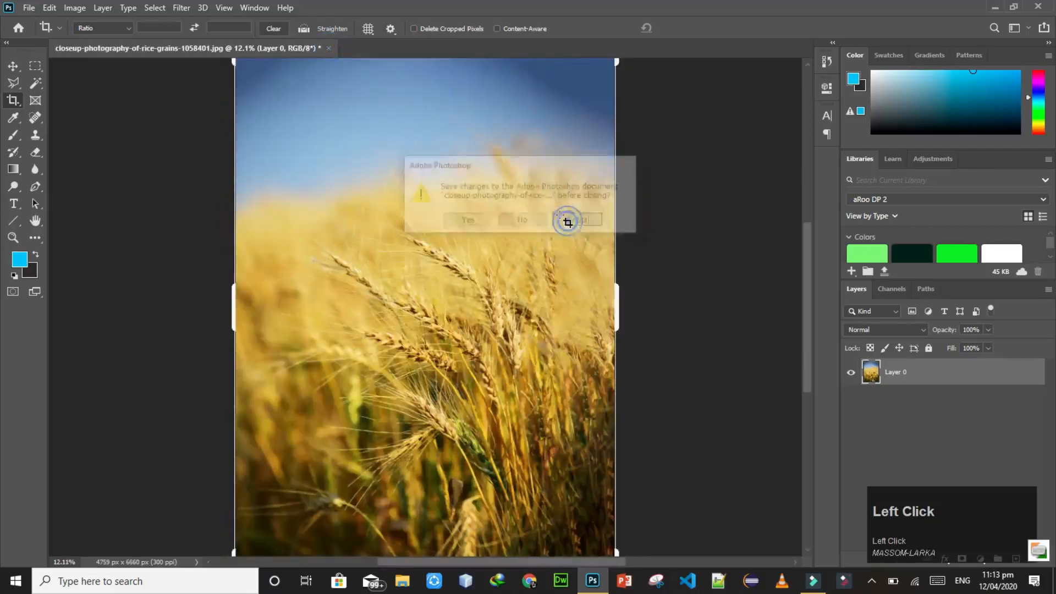
Step: Open 1_DAccs0fuhSlcUxMeq91QMA, reading1-1-1 and woman-in-blue-denim-button-down-jacket-and-black-pants-1124092 from Downloads together as images through Camera Raw
{"action": "right_click", "coordinate": [378, 50]}
{"action": "left_click", "coordinate": [437, 134]}
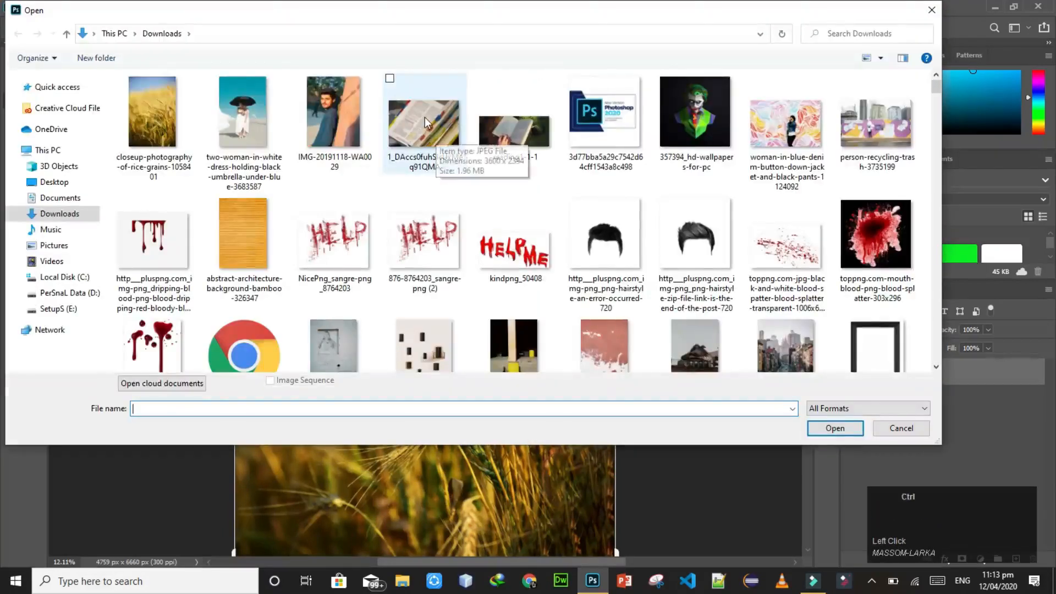
{"action": "left_click", "coordinate": [424, 117]}
{"action": "left_click", "coordinate": [517, 134], "text": "ctrl"}
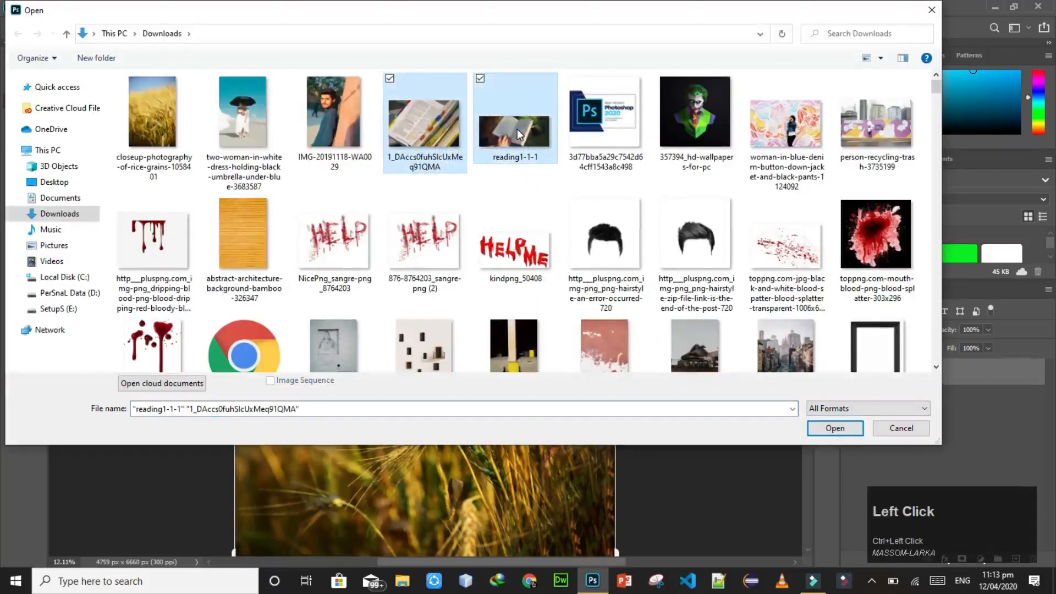
{"action": "left_click", "coordinate": [787, 122], "text": "ctrl"}
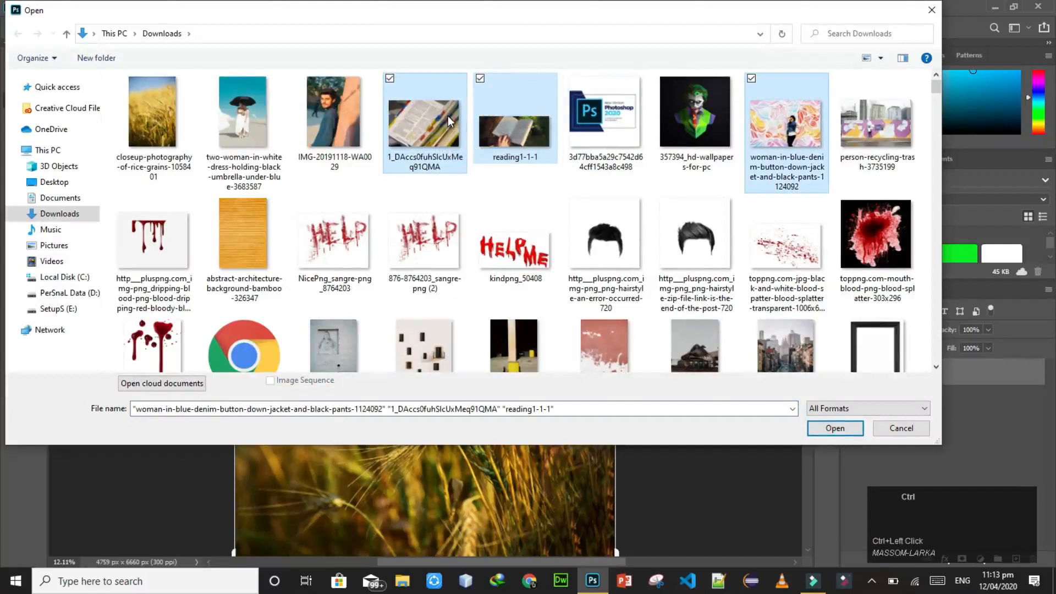
{"action": "left_click", "coordinate": [837, 428]}
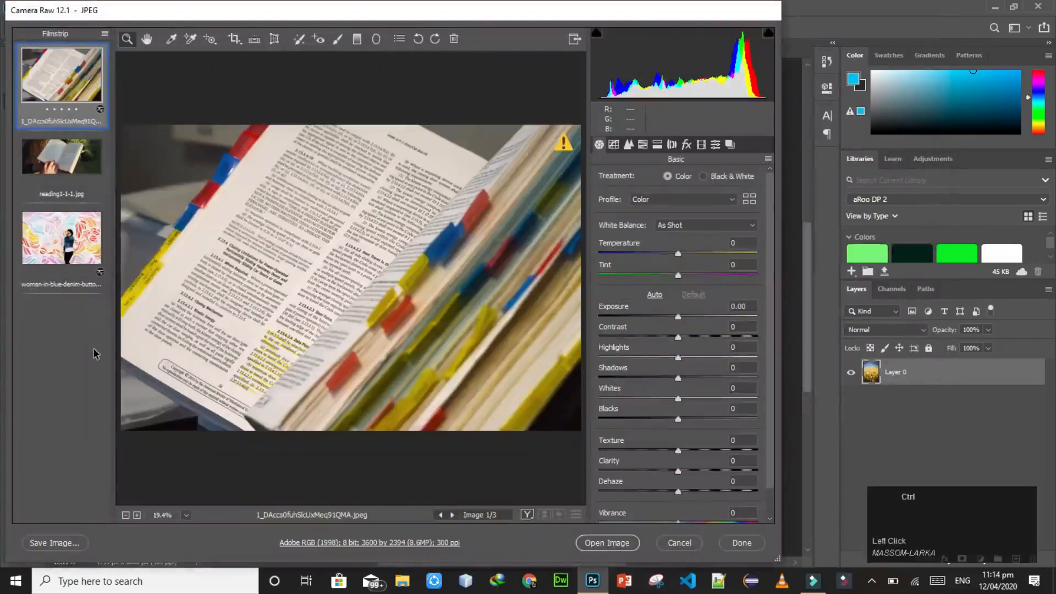
{"action": "key", "text": "ctrl+a"}
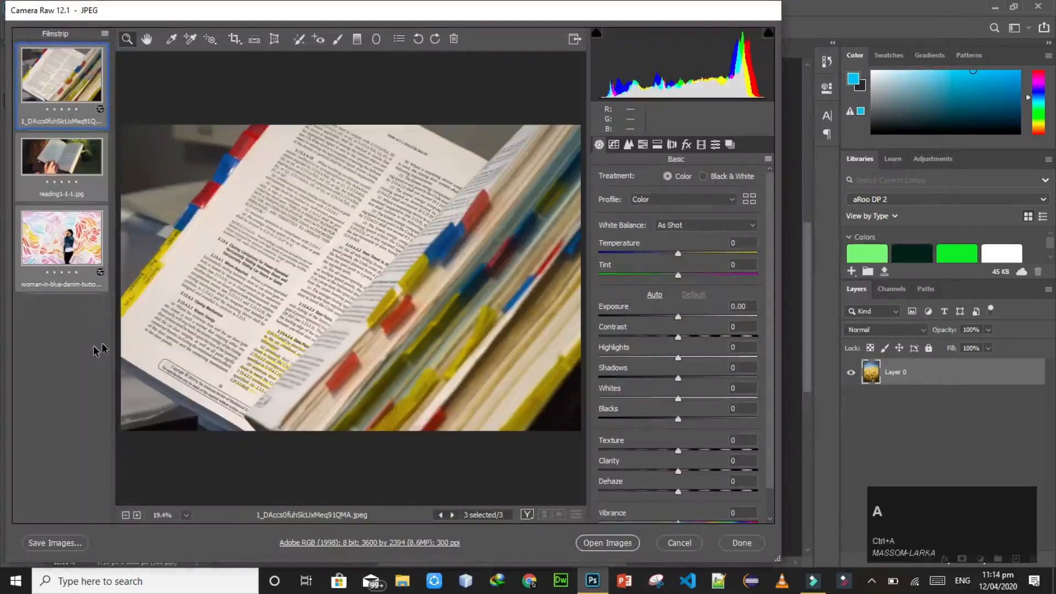
{"action": "left_click", "coordinate": [615, 545]}
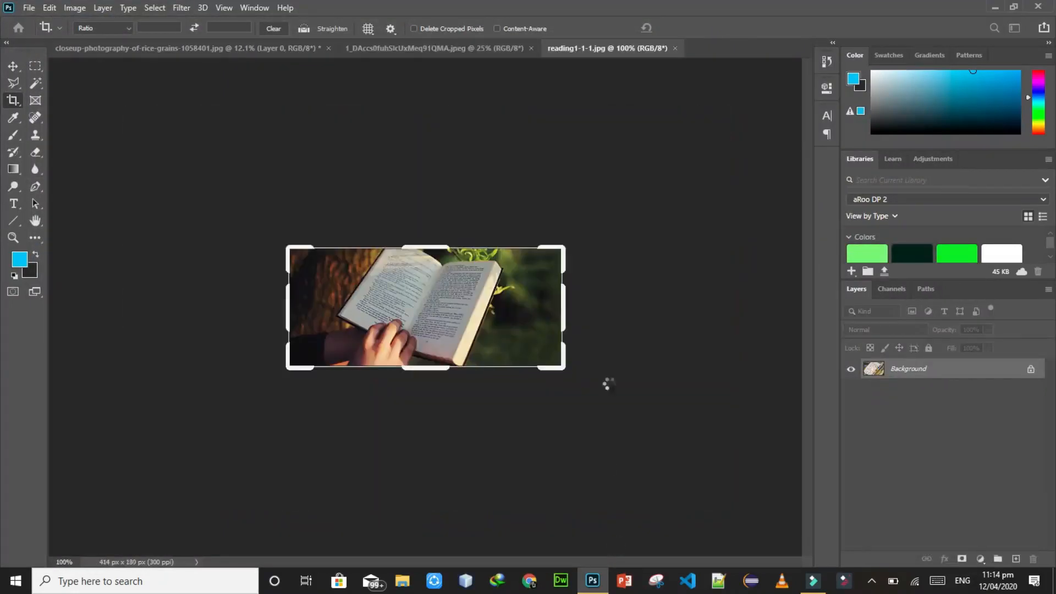
Step: Extend the denim jacket photo past its right edge with Content-Aware on, applying the crop at about 5404 × 3264 px, and turn Content-Aware off
{"action": "key", "text": "ctrl+0"}
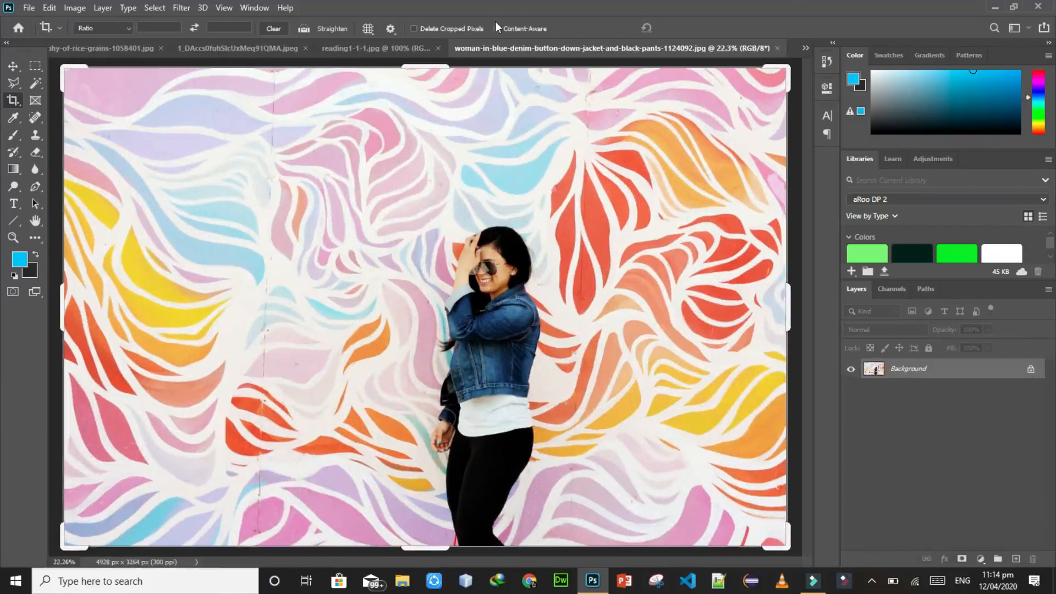
{"action": "left_click", "coordinate": [548, 118]}
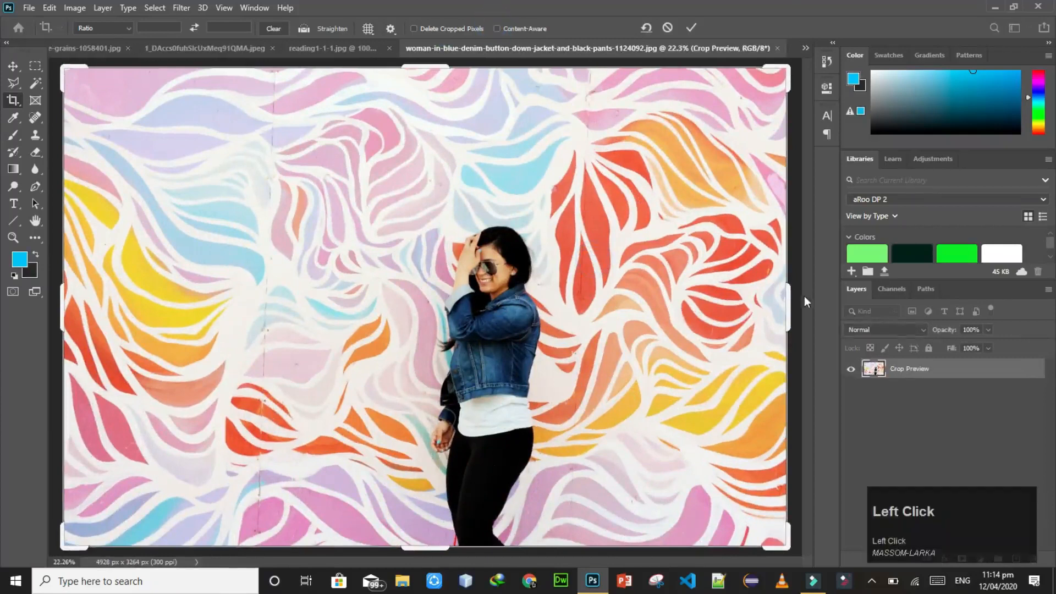
{"action": "left_click", "coordinate": [498, 29]}
{"action": "left_click_drag", "start_coordinate": [789, 316], "coordinate": [809, 334]}
{"action": "left_click_drag", "start_coordinate": [402, 113], "coordinate": [402, 104]}
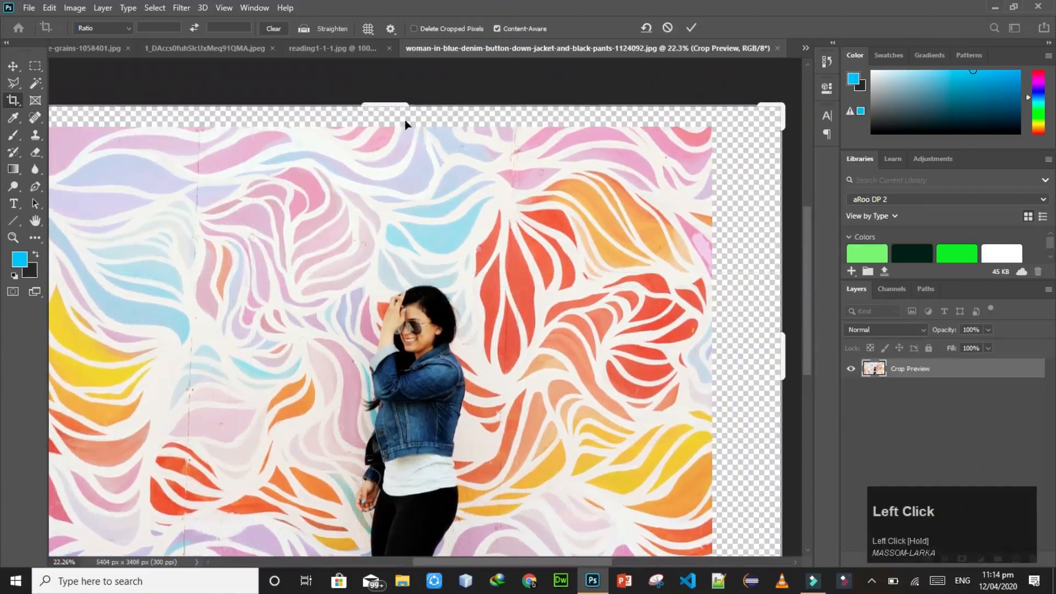
{"action": "left_click_drag", "start_coordinate": [401, 98], "coordinate": [400, 115]}
{"action": "left_click", "coordinate": [687, 28]}
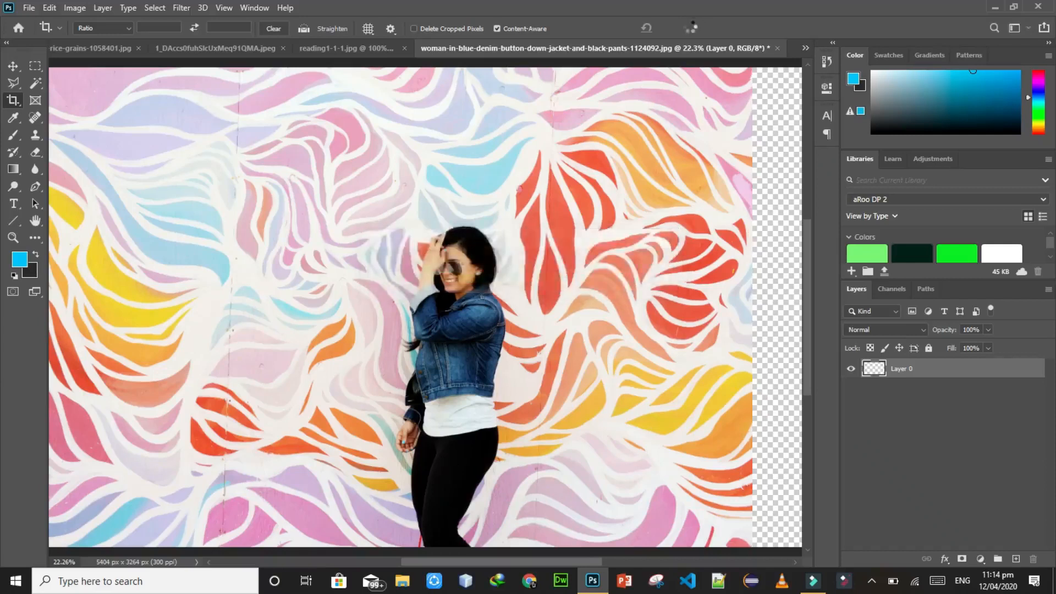
{"action": "key", "text": "ctrl+0"}
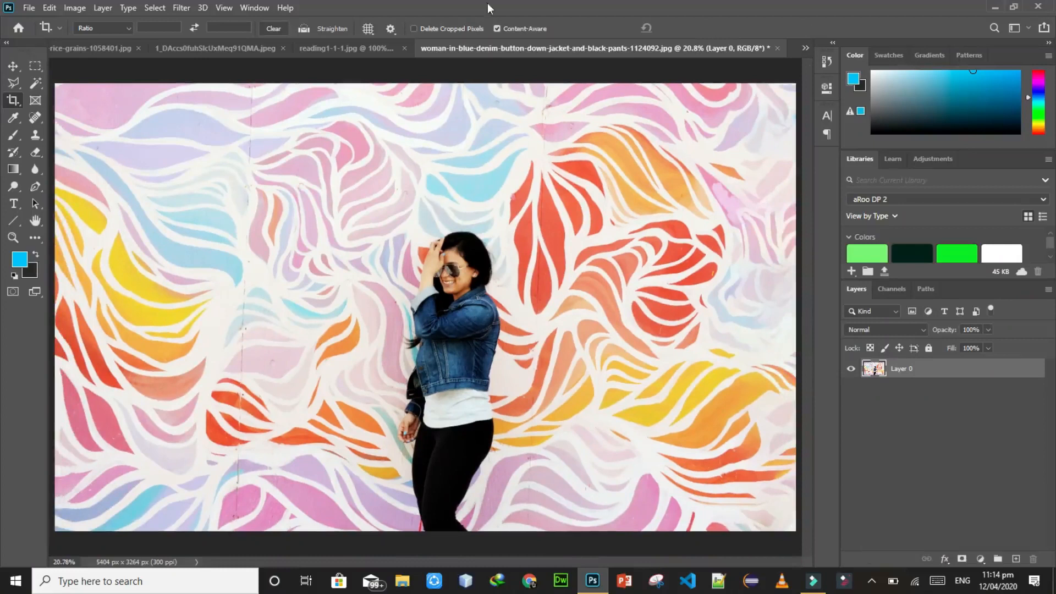
{"action": "left_click", "coordinate": [497, 29]}
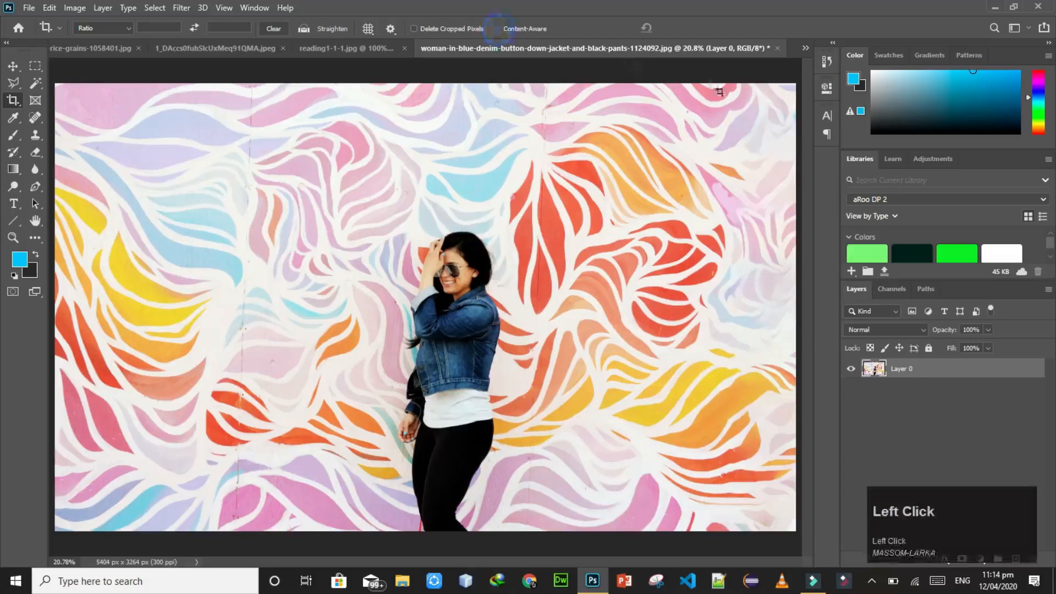
Step: Close the denim jacket photo and the wheat field photo without saving their changes
{"action": "left_click", "coordinate": [776, 49]}
{"action": "left_click", "coordinate": [503, 220]}
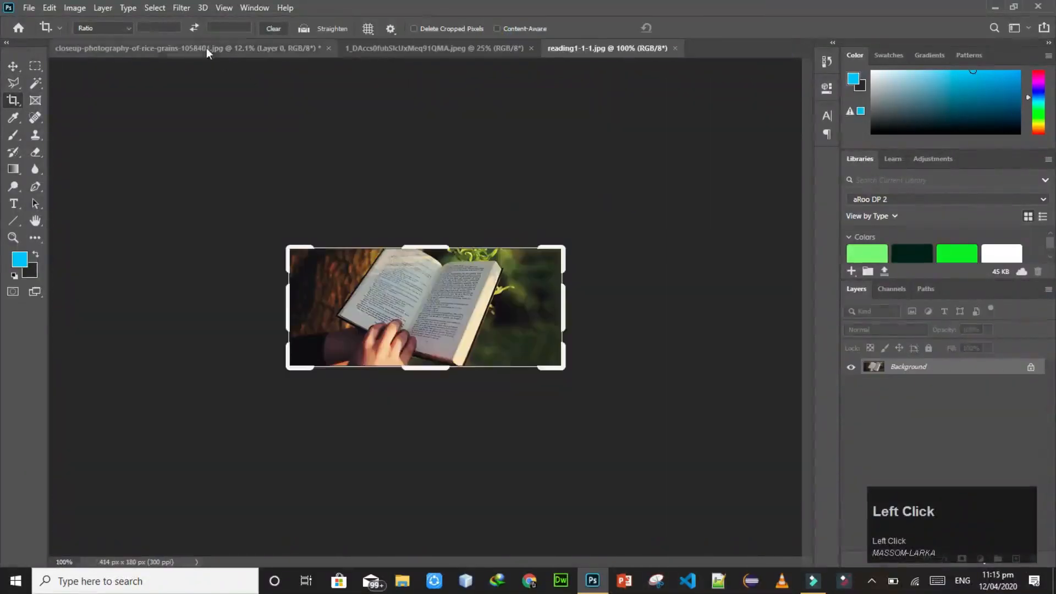
{"action": "left_click", "coordinate": [174, 48]}
{"action": "left_click", "coordinate": [328, 49]}
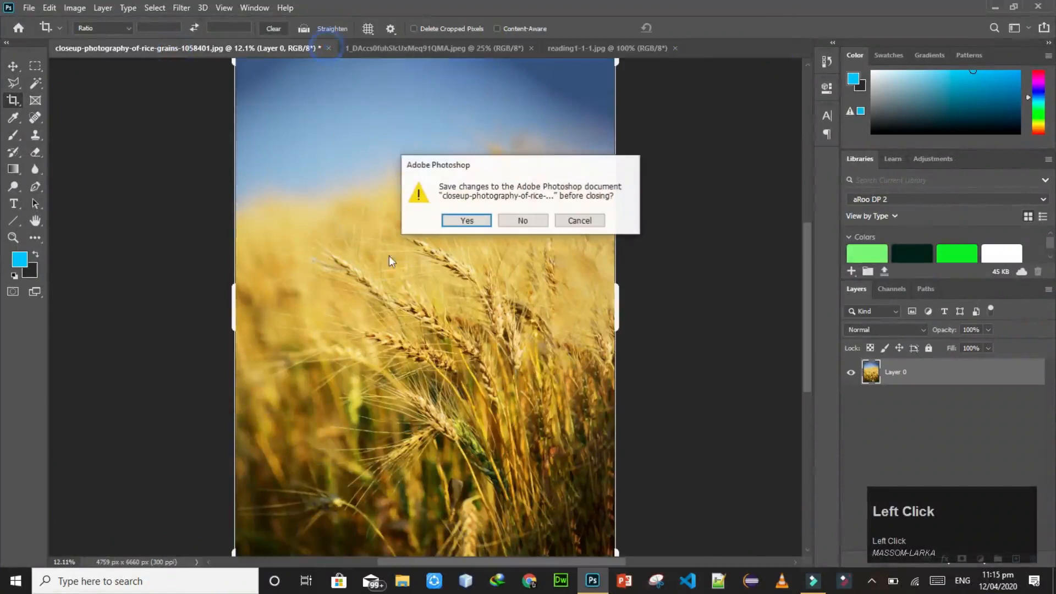
{"action": "left_click", "coordinate": [523, 221]}
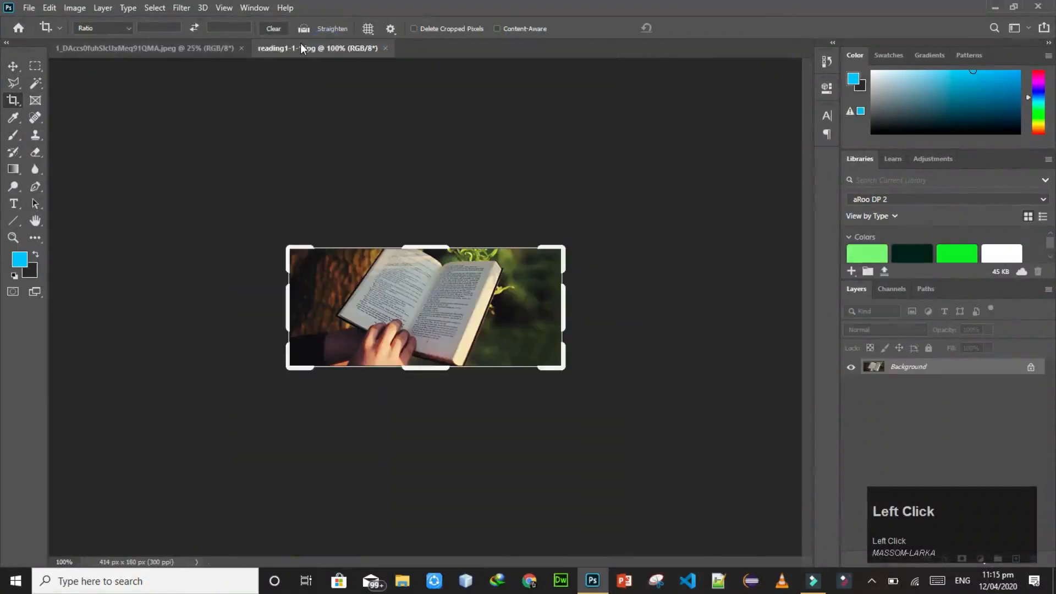
Step: Switch to the book photo with coloured page tabs and activate the Perspective Crop Tool
{"action": "key", "text": "ctrl+0"}
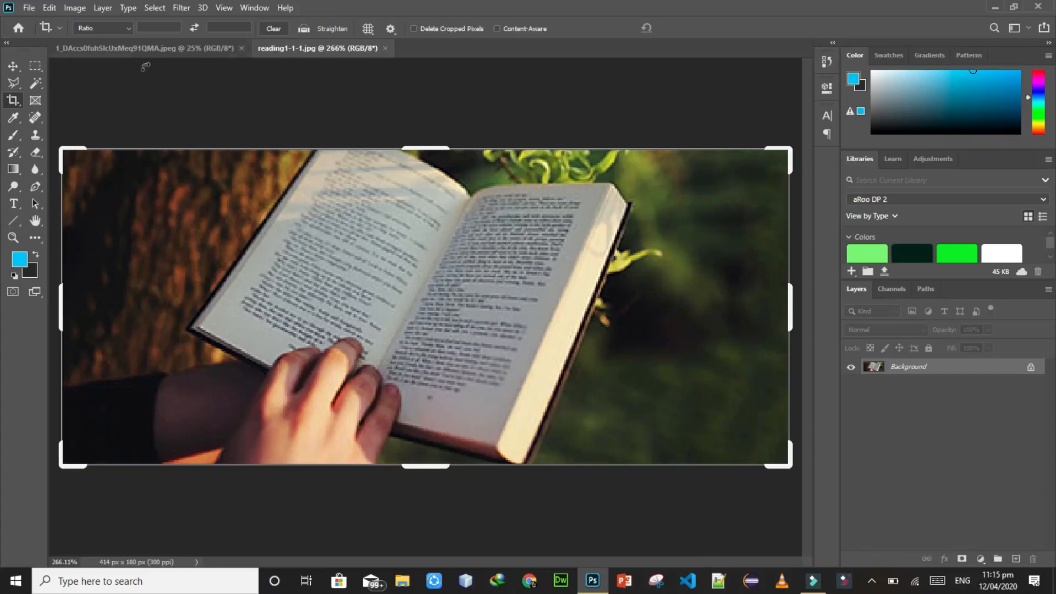
{"action": "left_click", "coordinate": [148, 49]}
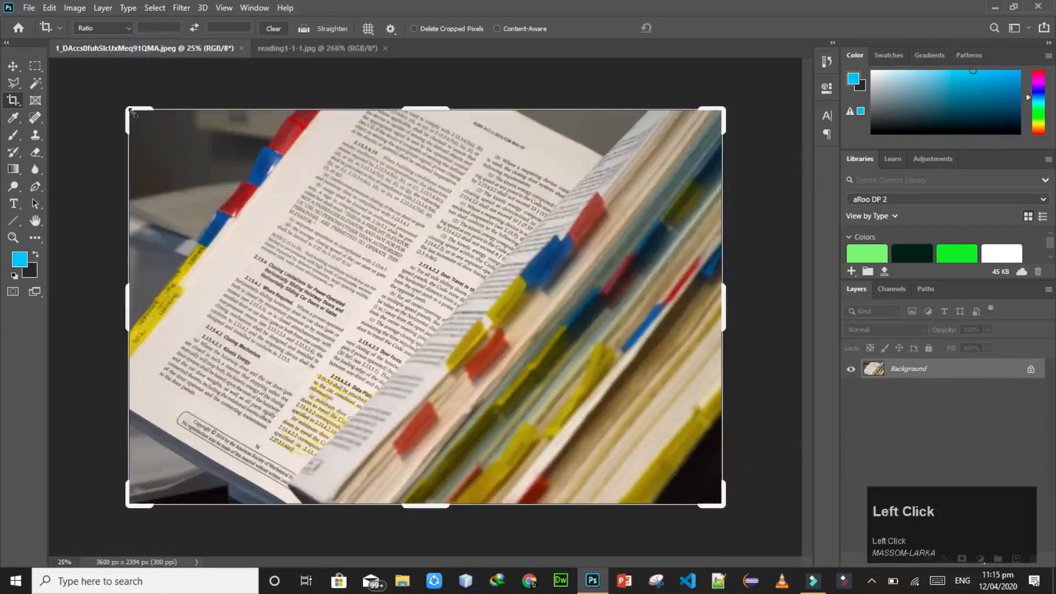
{"action": "key", "text": "ctrl+0"}
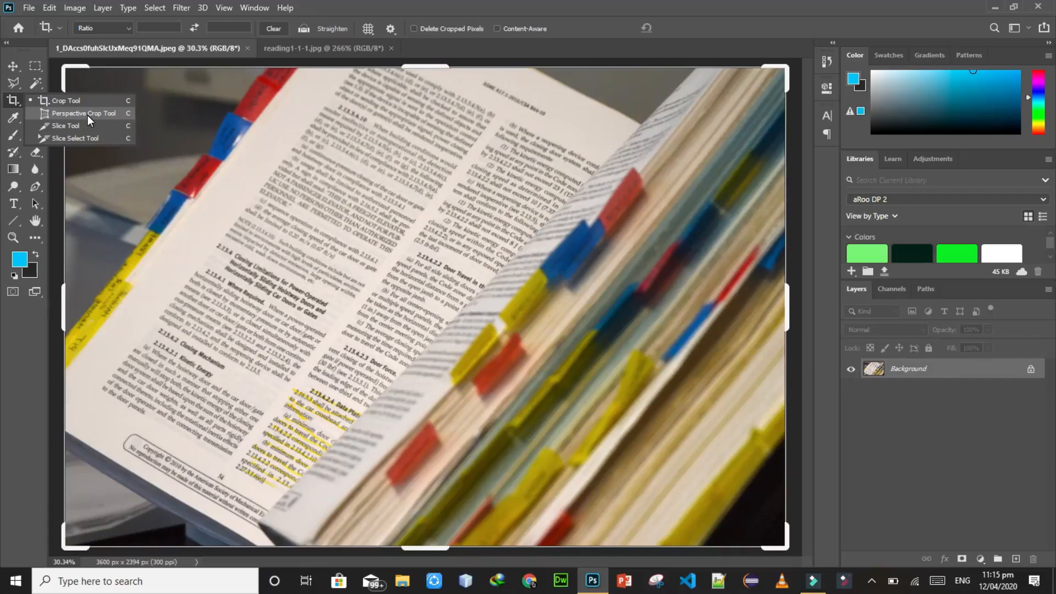
{"action": "left_click", "coordinate": [88, 114]}
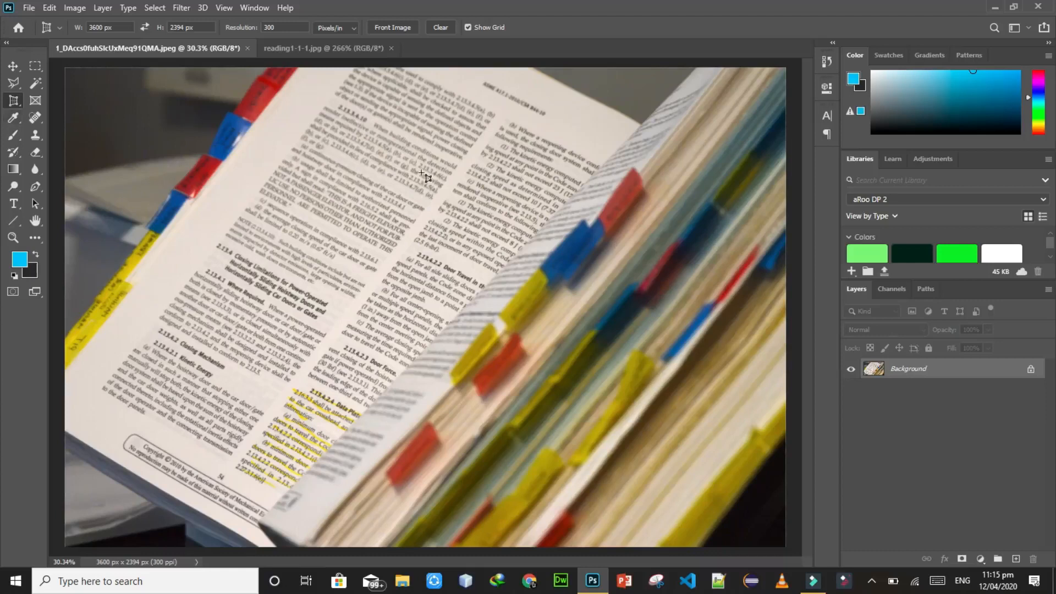
Step: Outline the slanted page's printed text with four perspective crop corners, shift the frame slightly up and left, and apply the crop at 3600 × 2394 px
{"action": "left_click", "coordinate": [379, 69]}
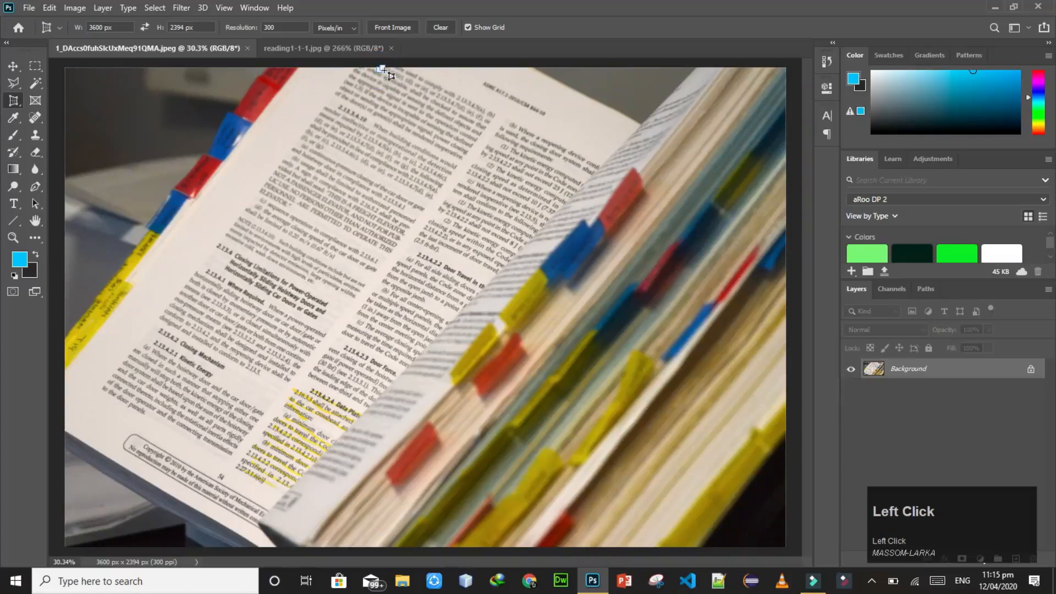
{"action": "left_click", "coordinate": [586, 184]}
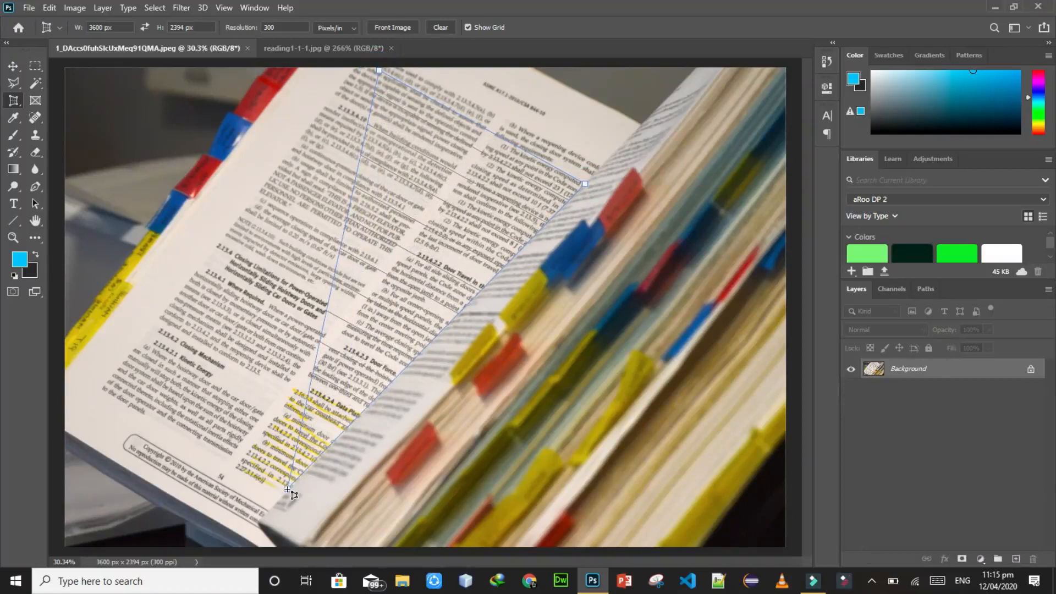
{"action": "left_click", "coordinate": [287, 489]}
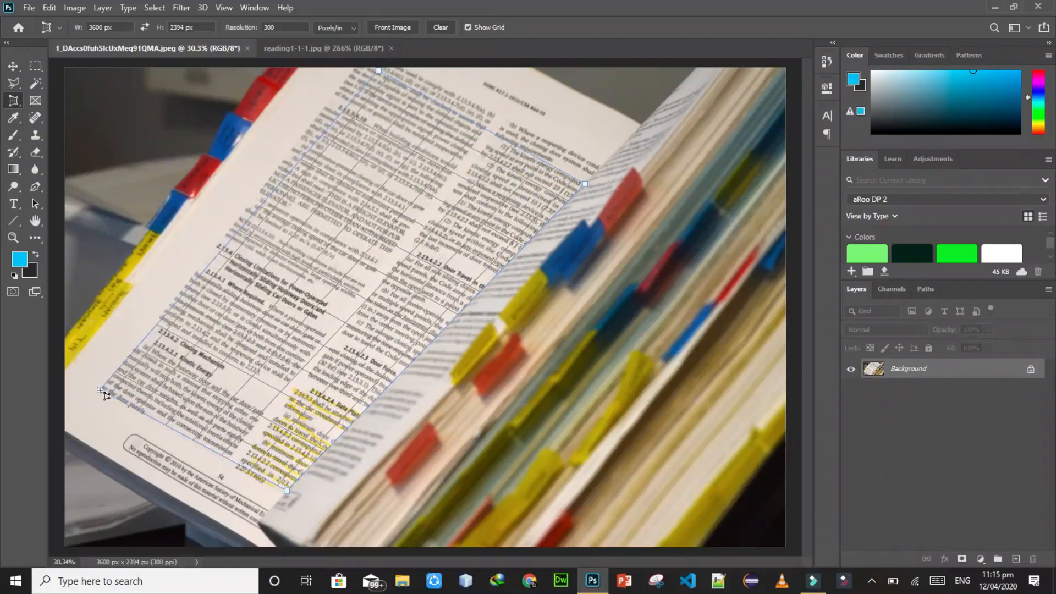
{"action": "left_click", "coordinate": [100, 391]}
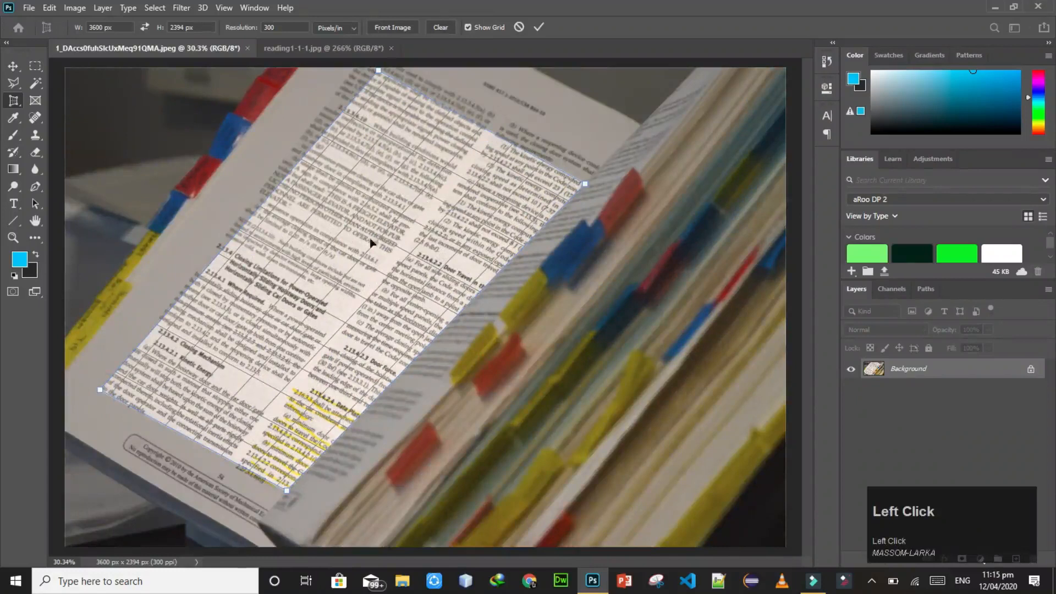
{"action": "left_click_drag", "start_coordinate": [361, 222], "coordinate": [357, 219]}
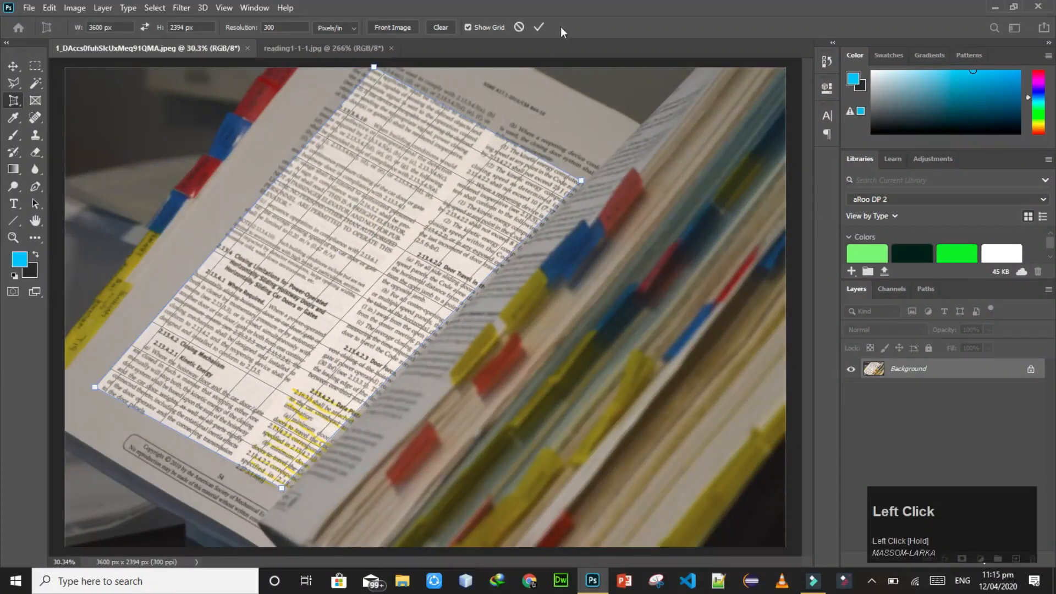
{"action": "left_click", "coordinate": [539, 27]}
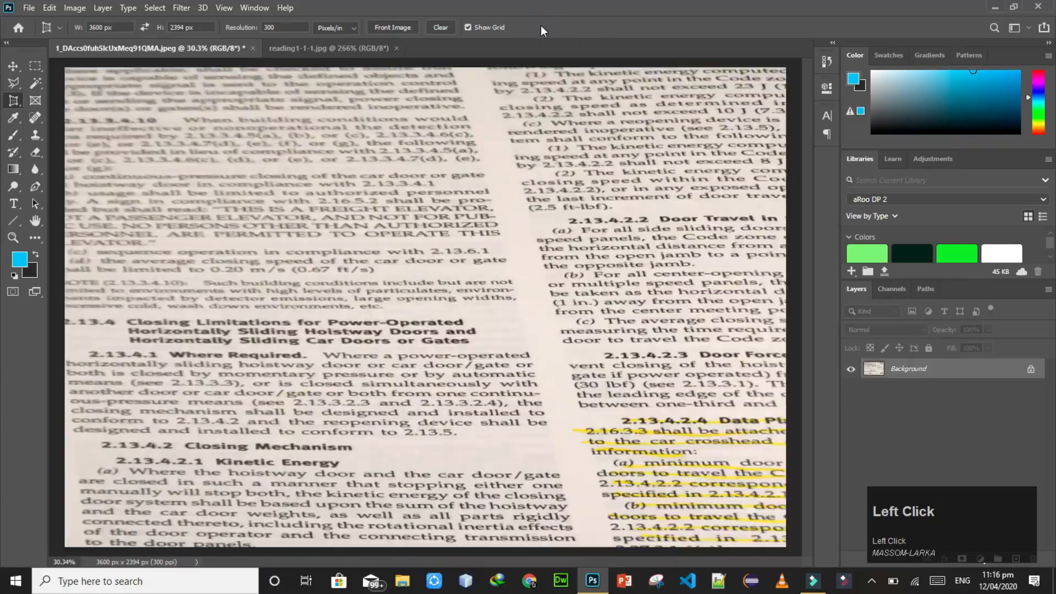
{"action": "key", "text": "ctrl+minus"}
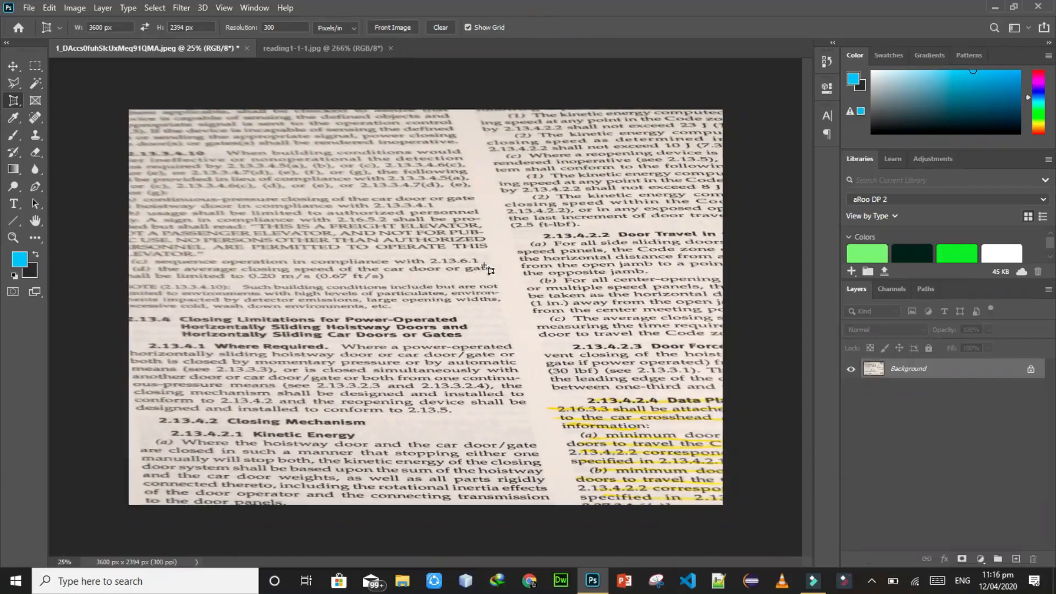
Step: Inspect the flattened page's text up close, and undo the perspective crop
{"action": "key", "text": "ctrl+equal"}
{"action": "key", "text": "ctrl+equal"}
{"action": "key", "text": "ctrl+equal"}
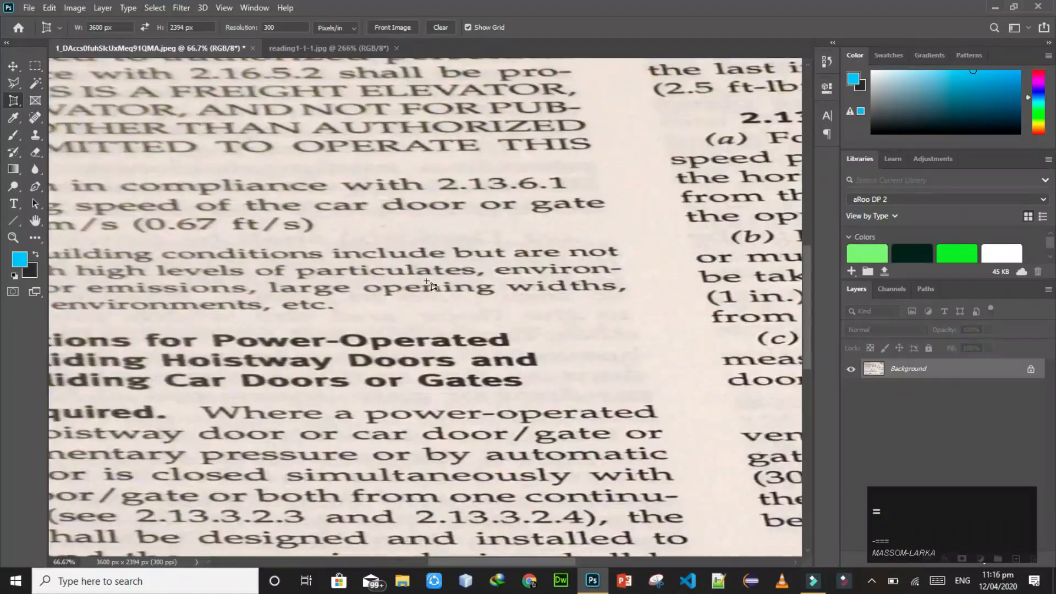
{"action": "key", "text": "ctrl+minus"}
{"action": "key", "text": "ctrl+minus"}
{"action": "key", "text": "ctrl+minus"}
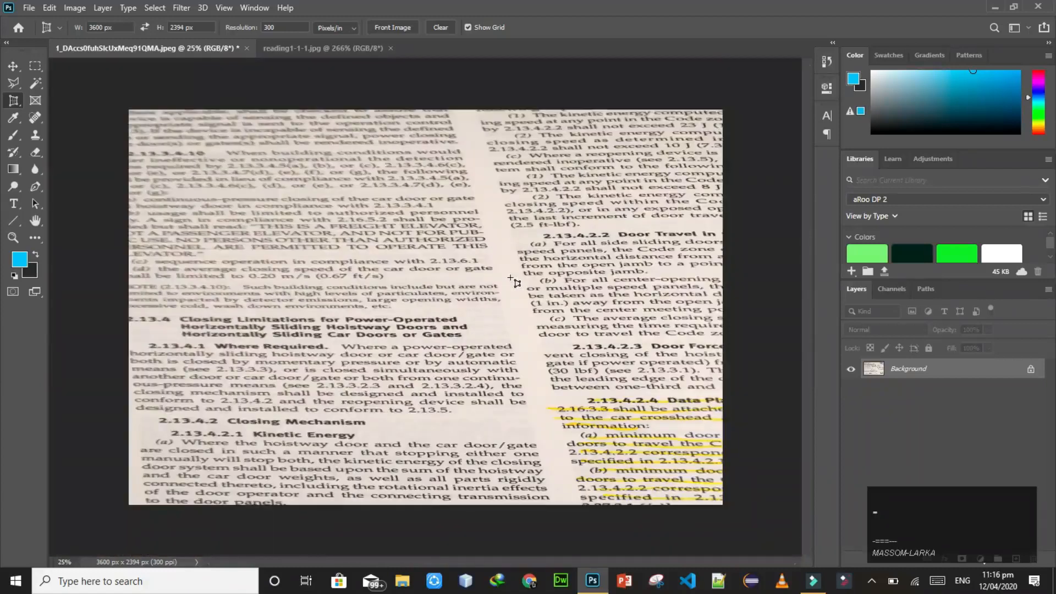
{"action": "key", "text": "ctrl+z"}
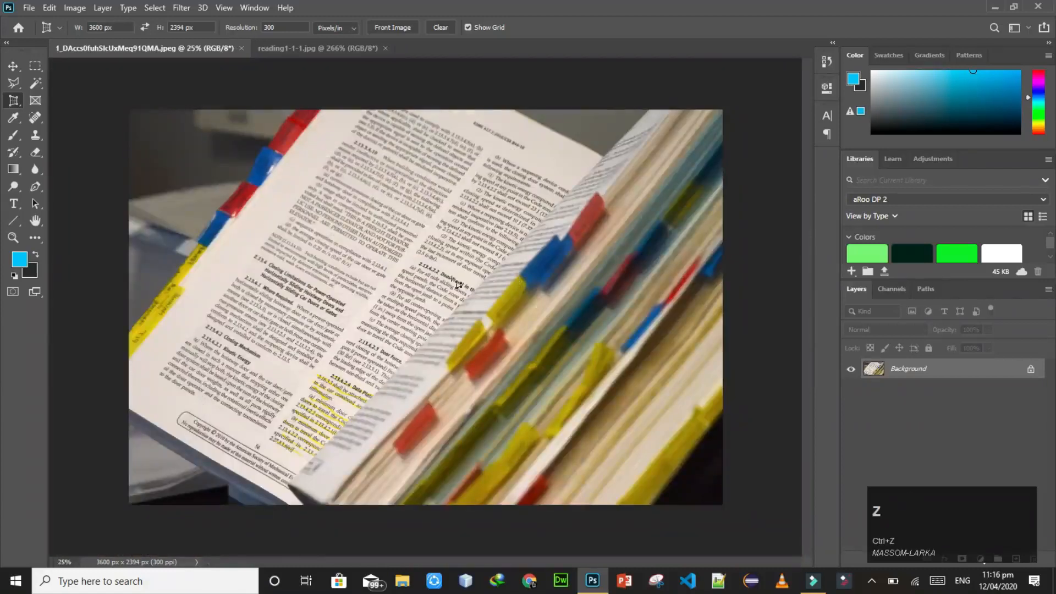
Step: Examine the slanted printed text of the uncropped book photo up close
{"action": "key", "text": "ctrl+plus"}
{"action": "key", "text": "ctrl+plus"}
{"action": "key", "text": "ctrl+plus"}
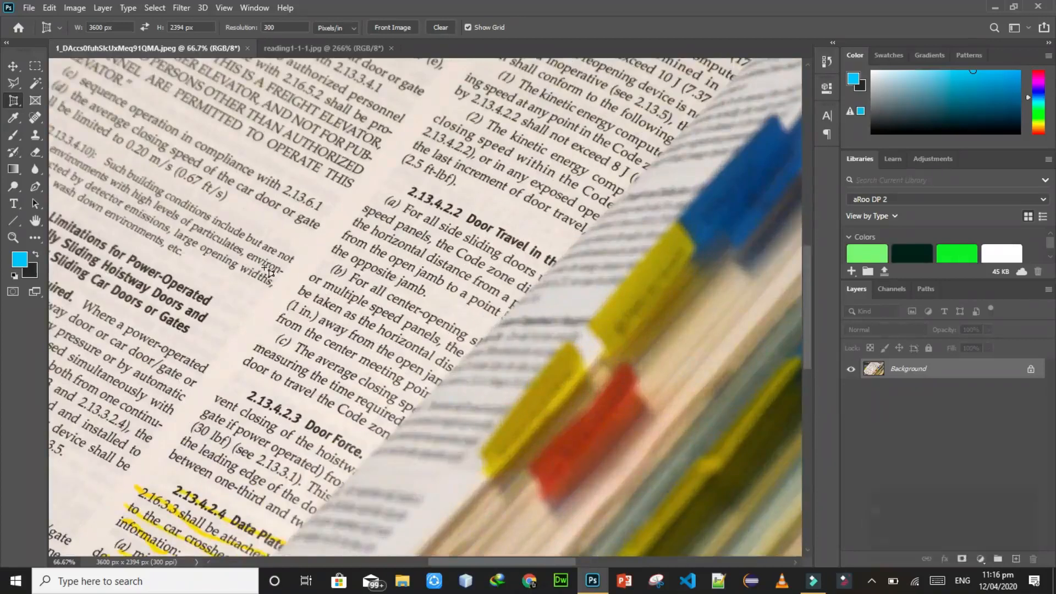
{"action": "key", "text": "ctrl+minus"}
{"action": "key", "text": "ctrl+minus"}
{"action": "key", "text": "ctrl+minus"}
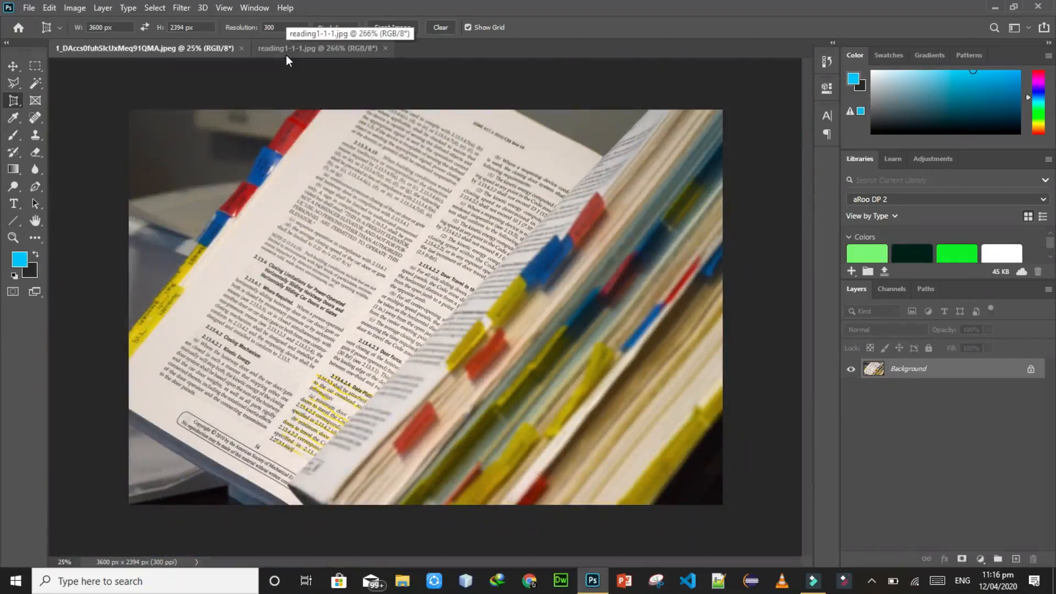
Step: Outline the copyright notice at the page's foot with four perspective crop corners, apply the crop at 3600 × 2394 px, and undo it
{"action": "left_click", "coordinate": [175, 400]}
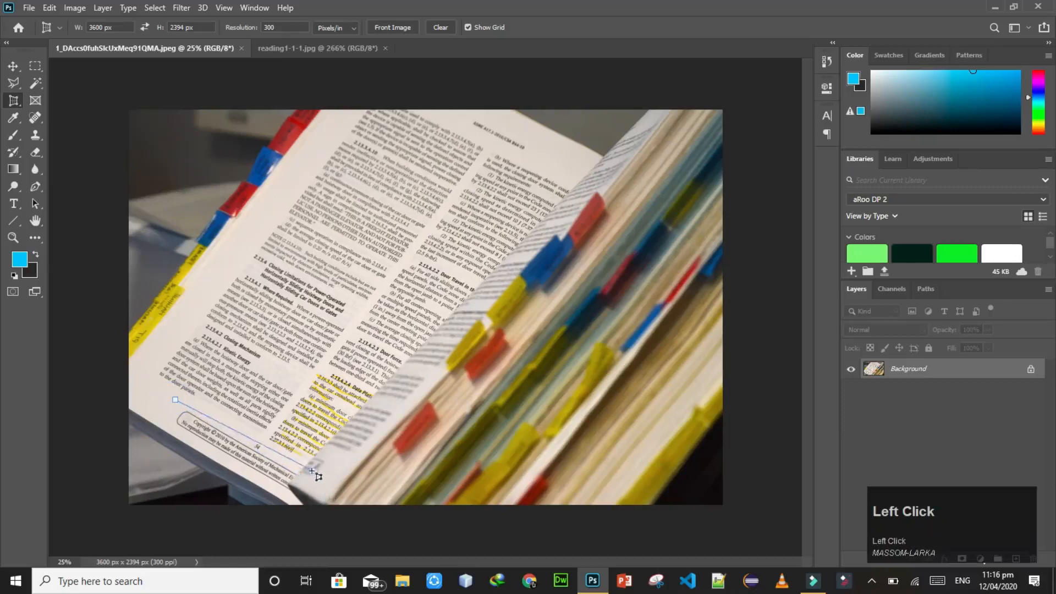
{"action": "left_click", "coordinate": [282, 488]}
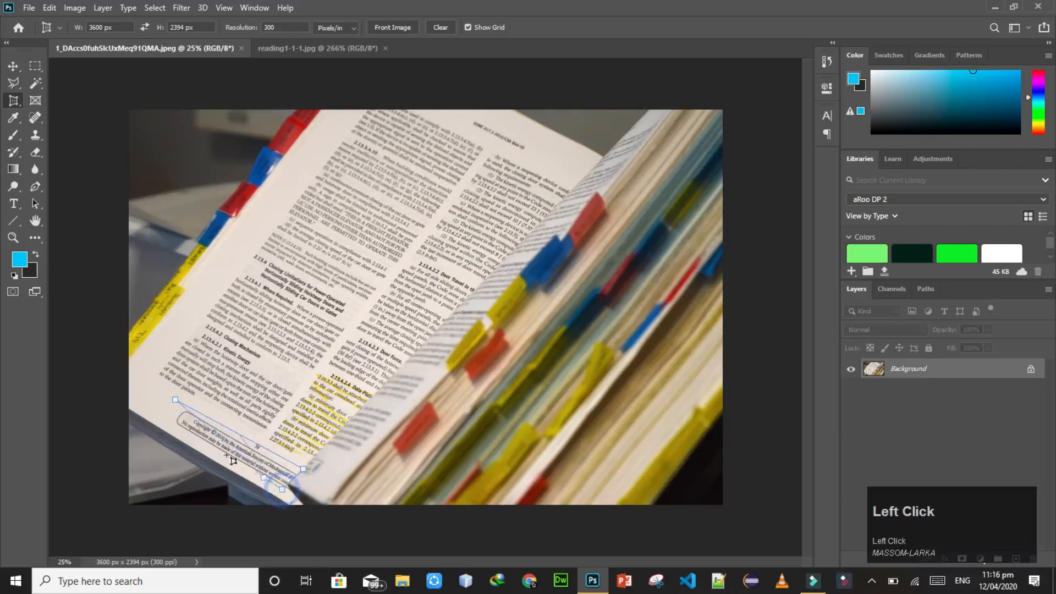
{"action": "left_click", "coordinate": [159, 417]}
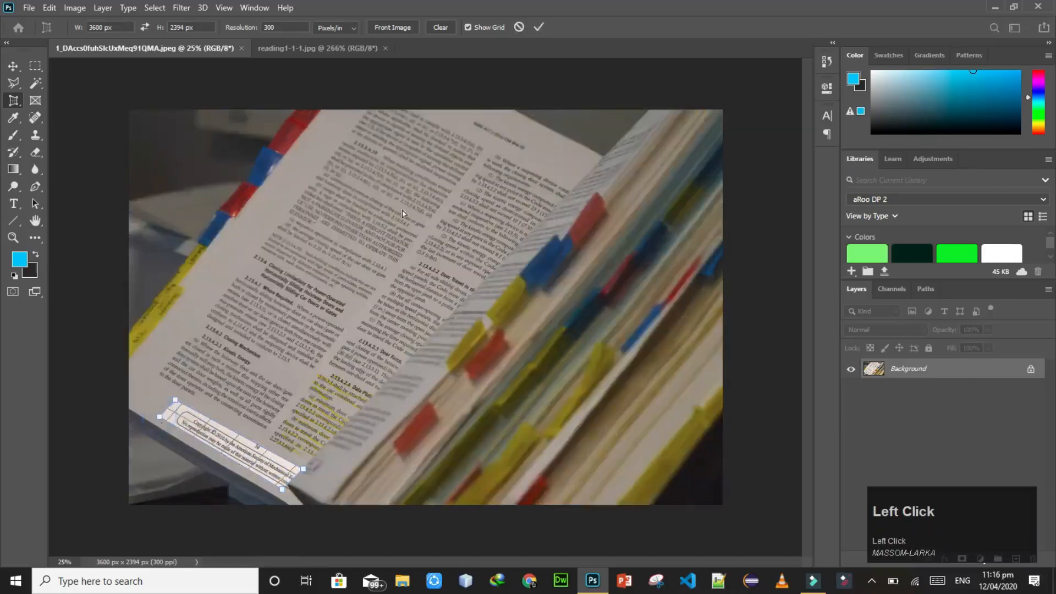
{"action": "left_click", "coordinate": [545, 23]}
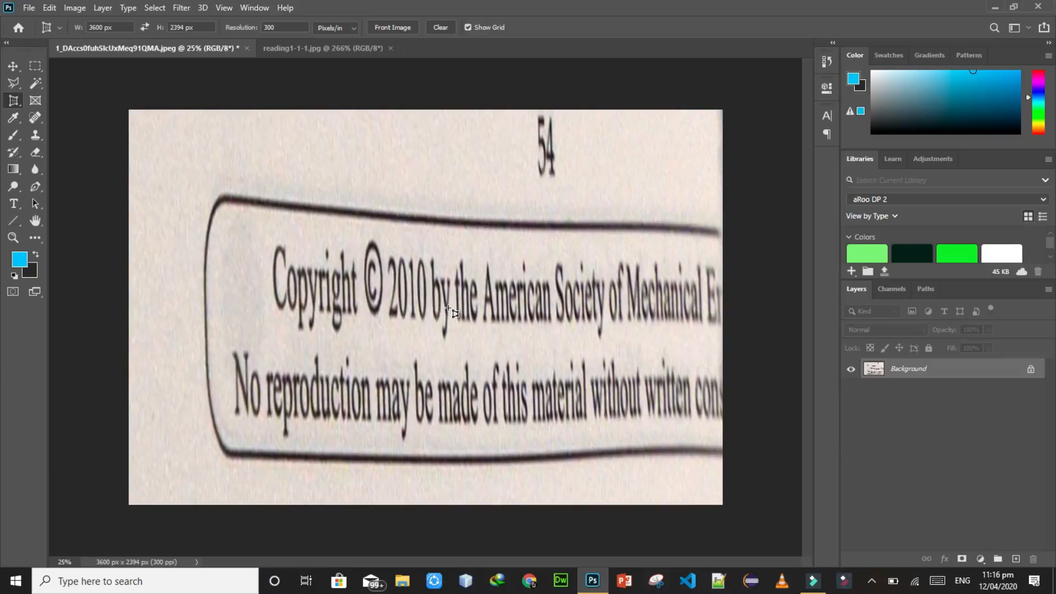
{"action": "key", "text": "ctrl+z"}
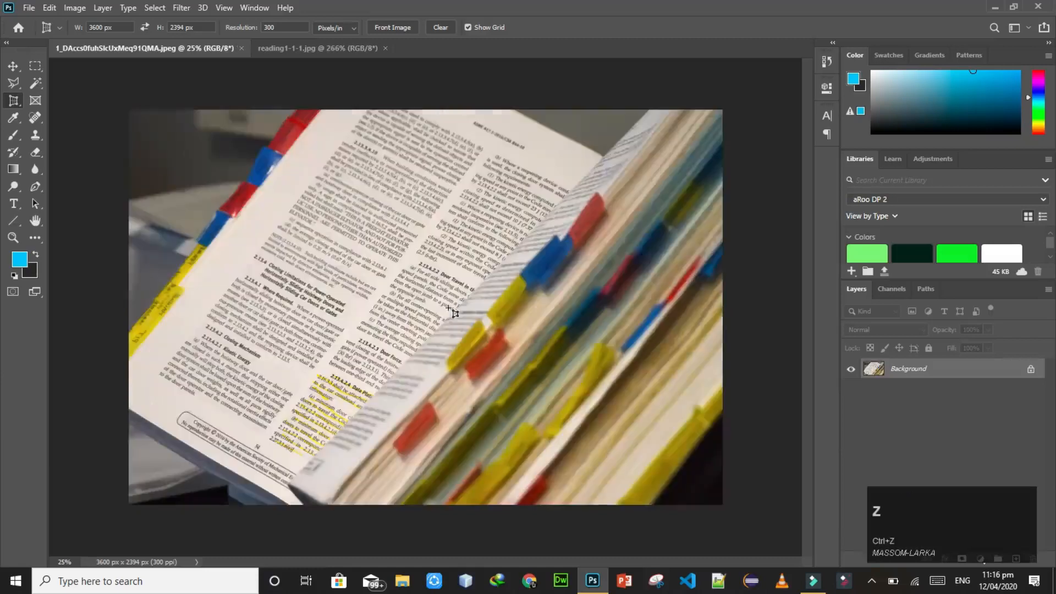
Step: In reading1-1-1.jpg, outline the open book's right-hand page with four perspective crop corners and apply the crop at 3600 × 2394 px
{"action": "left_click", "coordinate": [350, 44]}
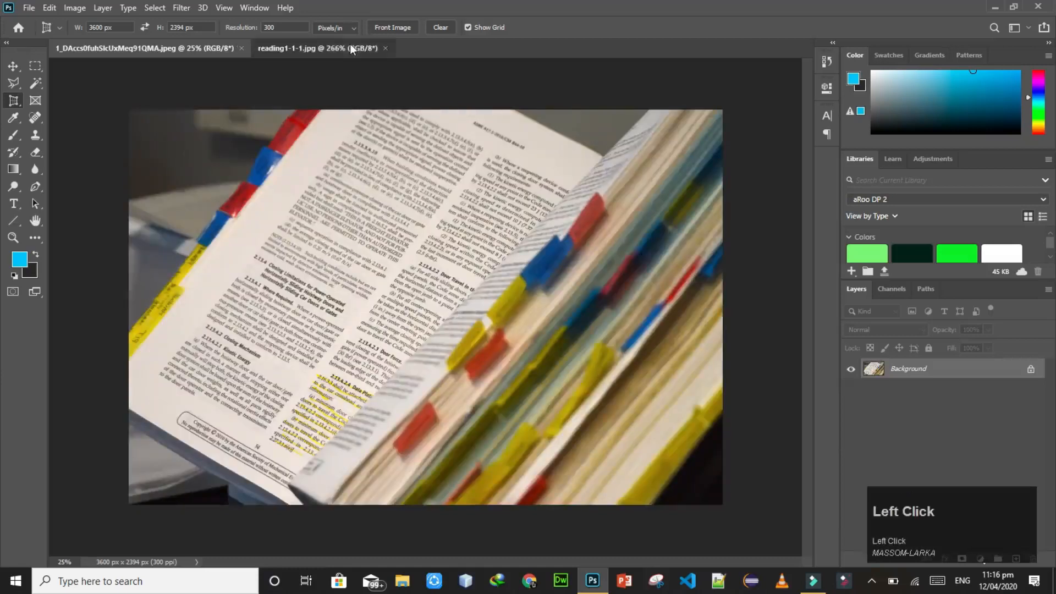
{"action": "left_click", "coordinate": [469, 194]}
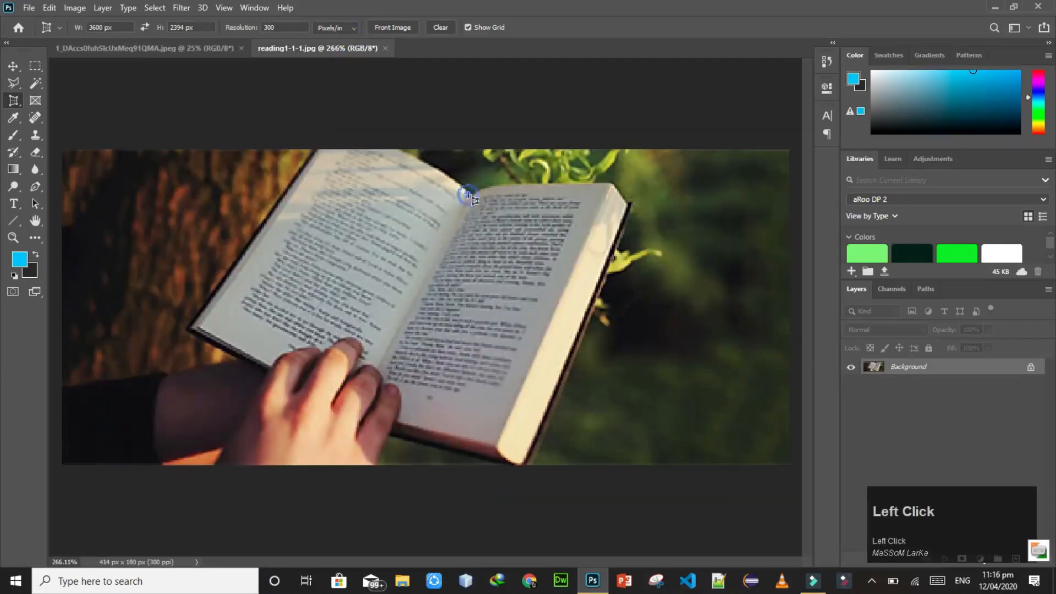
{"action": "left_click", "coordinate": [598, 193]}
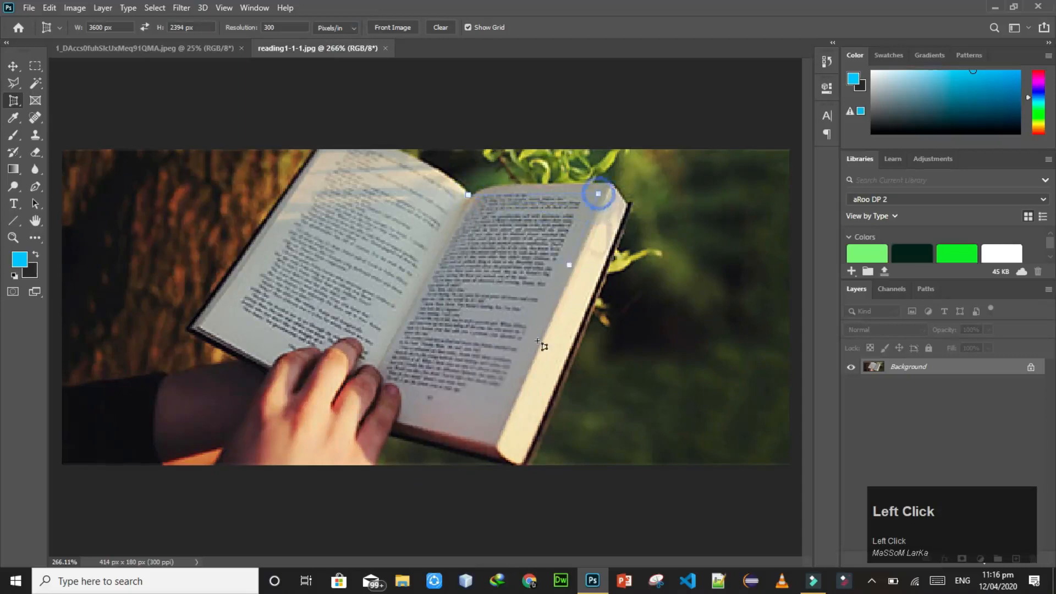
{"action": "left_click", "coordinate": [508, 379]}
{"action": "left_click", "coordinate": [385, 361]}
{"action": "left_click", "coordinate": [538, 28]}
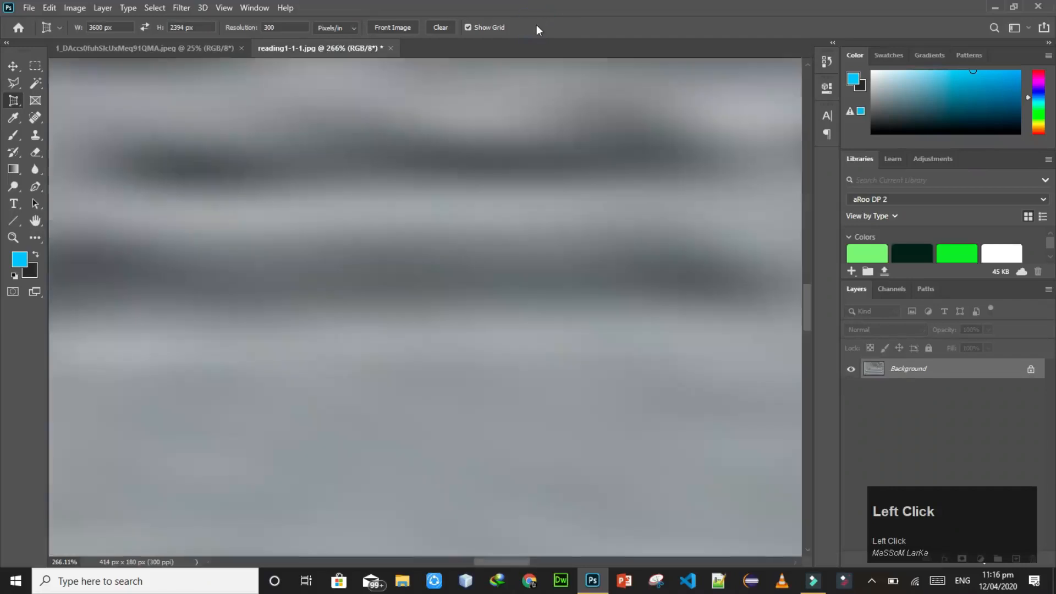
{"action": "key", "text": "ctrl+0"}
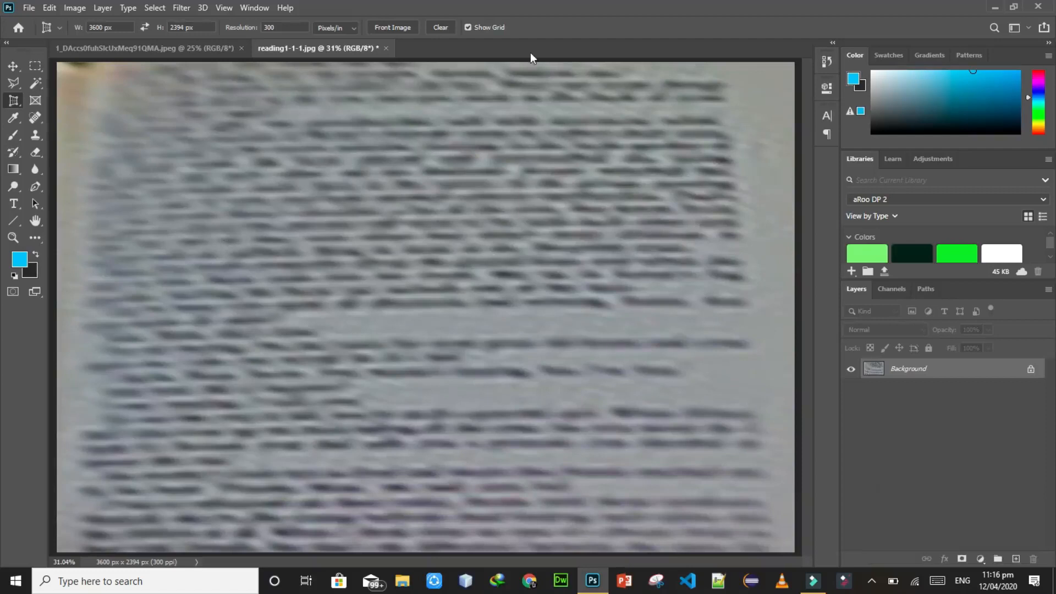
Step: Close reading1-1-1.jpg without saving its changes and activate the regular Crop Tool on the book photo with coloured page tabs
{"action": "left_click", "coordinate": [385, 48]}
{"action": "left_click", "coordinate": [524, 219]}
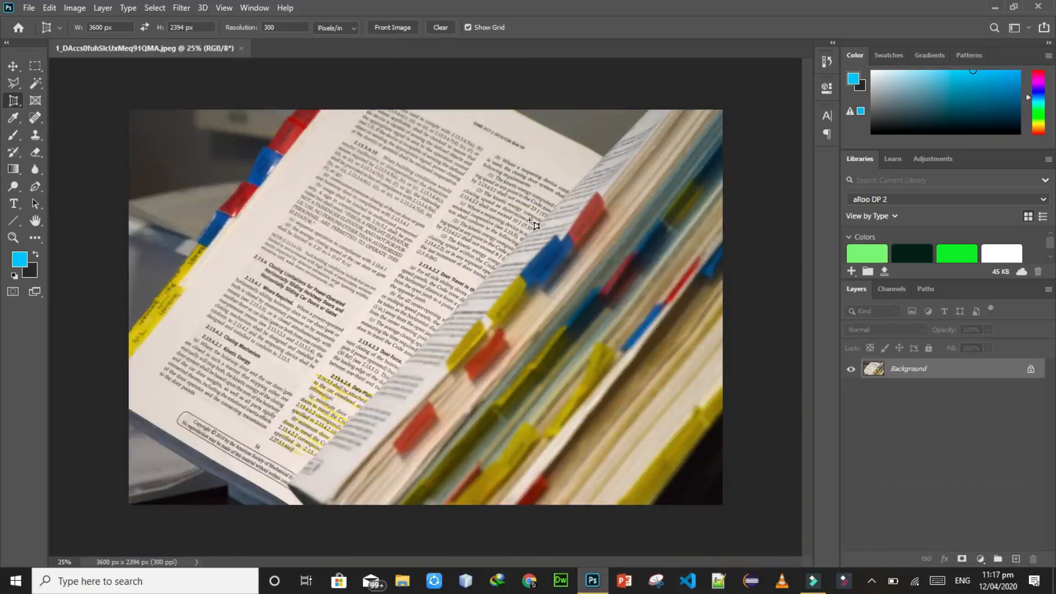
{"action": "right_click", "coordinate": [14, 102]}
{"action": "left_click", "coordinate": [33, 102]}
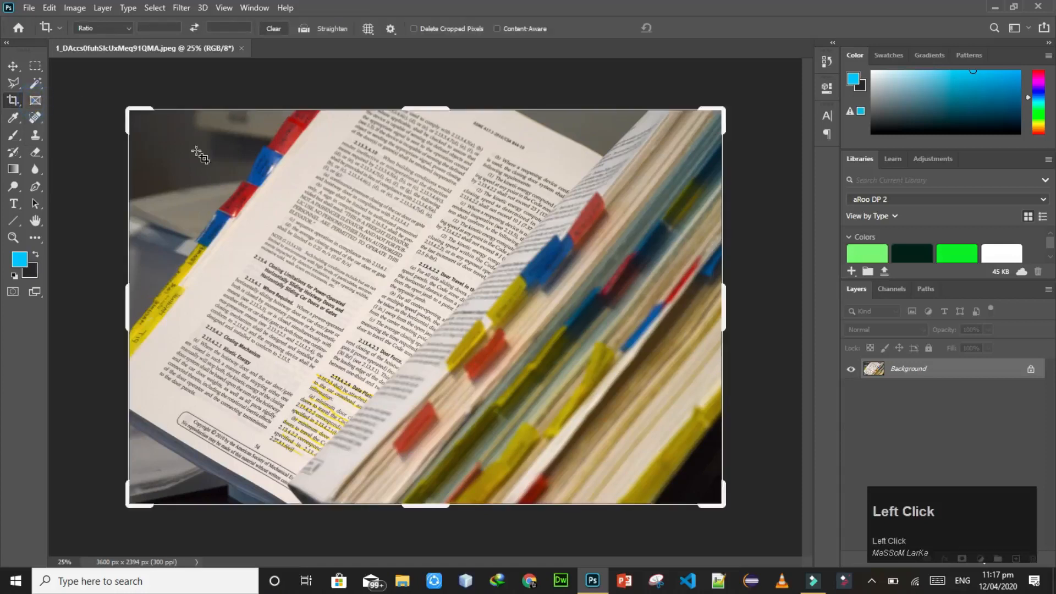
Step: Straighten the book photo along a line following the slanted page's text, applying the crop at about 2385 × 1586 px
{"action": "left_click", "coordinate": [305, 27]}
{"action": "left_click_drag", "start_coordinate": [439, 169], "coordinate": [558, 220]}
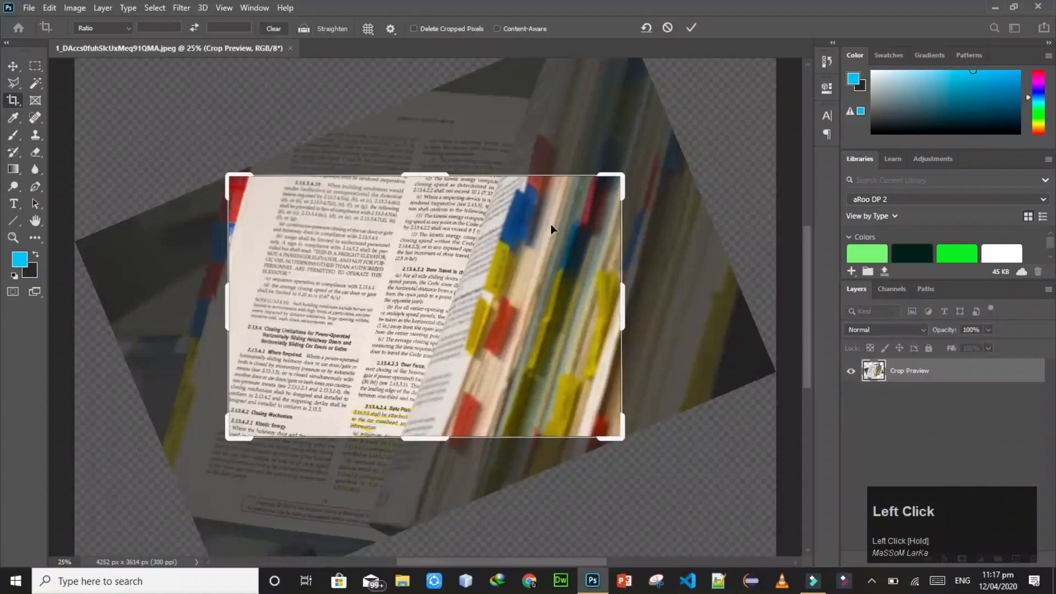
{"action": "left_click", "coordinate": [689, 28]}
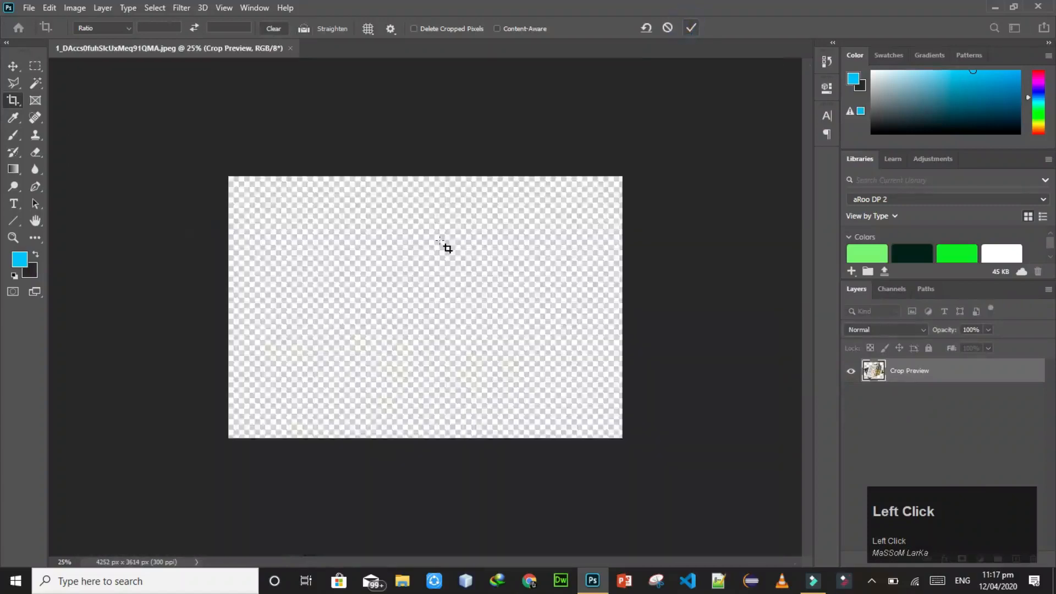
{"action": "key", "text": "ctrl+0"}
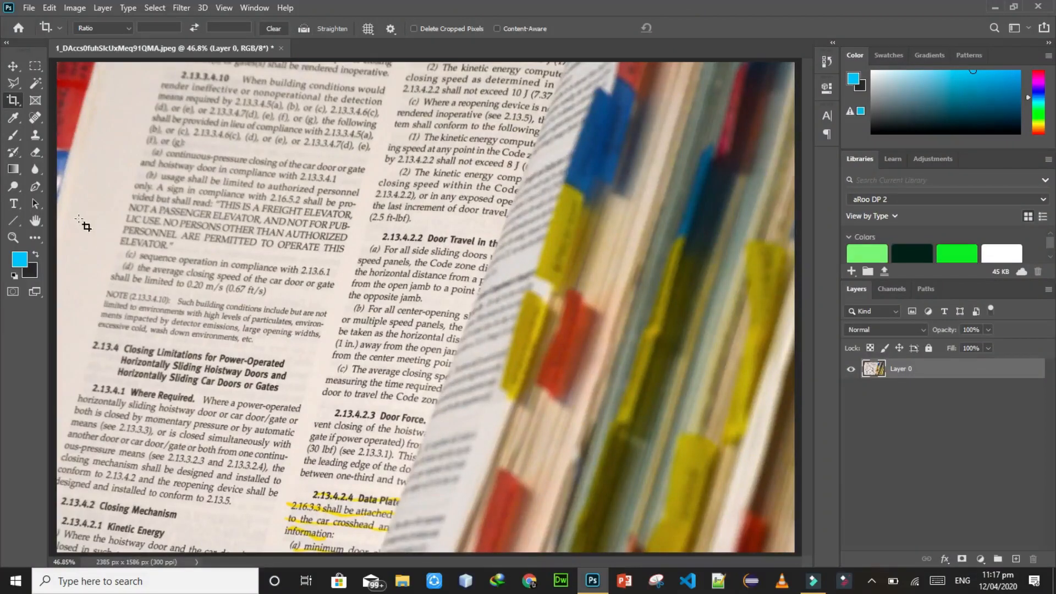
Step: Switch to the Eyedropper Tool and undo the straightening crop on the book photo
{"action": "right_click", "coordinate": [15, 118]}
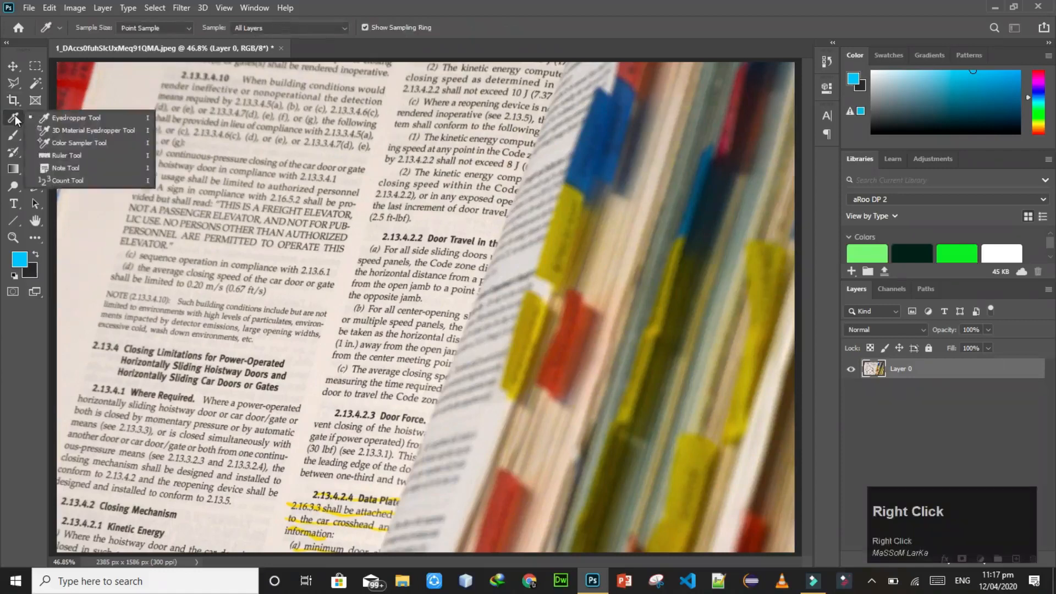
{"action": "left_click", "coordinate": [14, 117]}
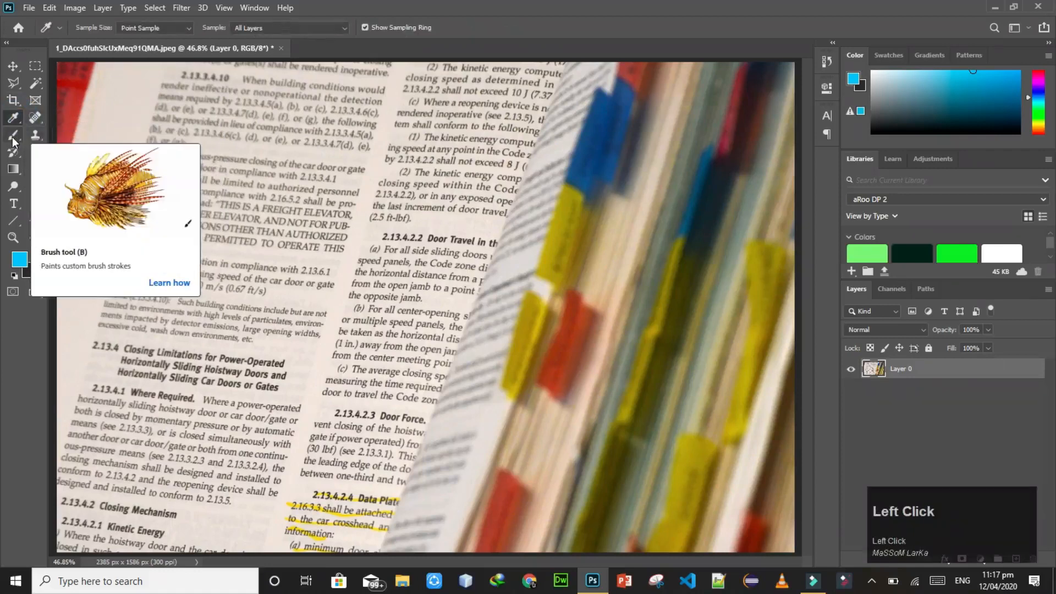
{"action": "left_click_drag", "start_coordinate": [38, 46], "coordinate": [39, 47]}
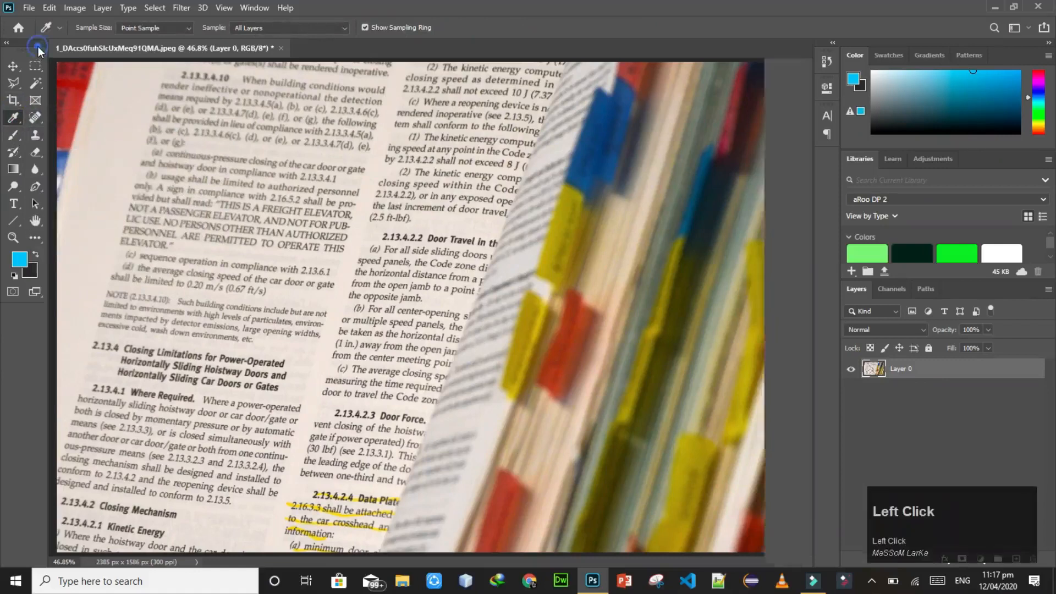
{"action": "key", "text": "ctrl+z"}
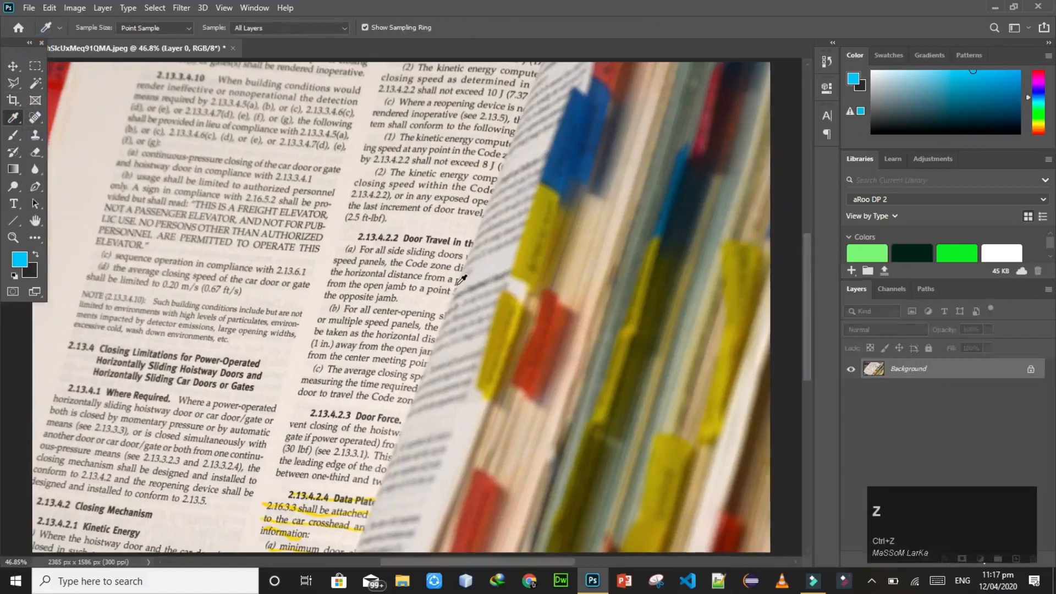
{"action": "key", "text": "ctrl+0"}
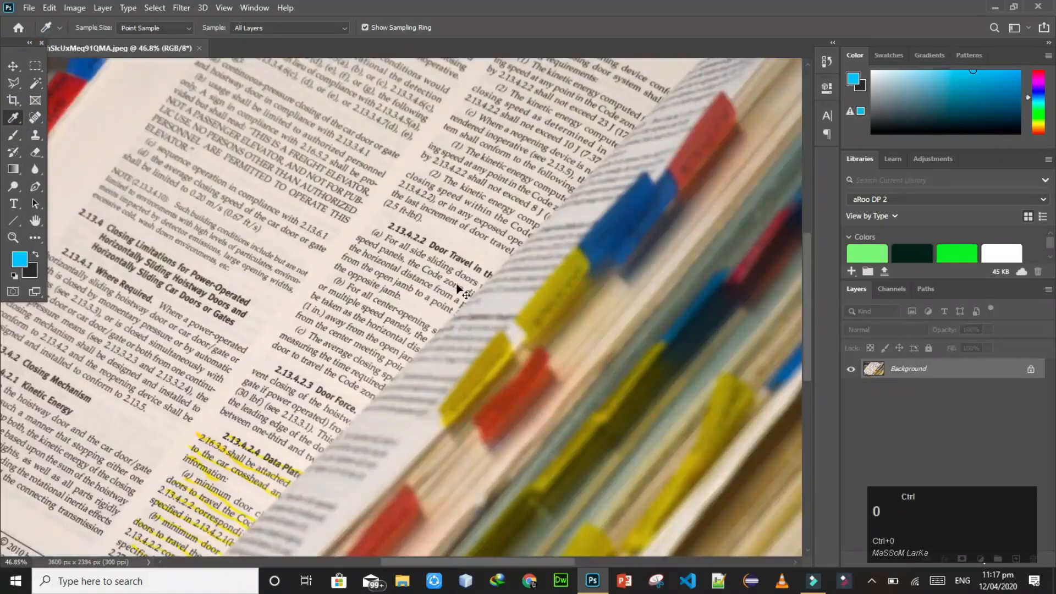